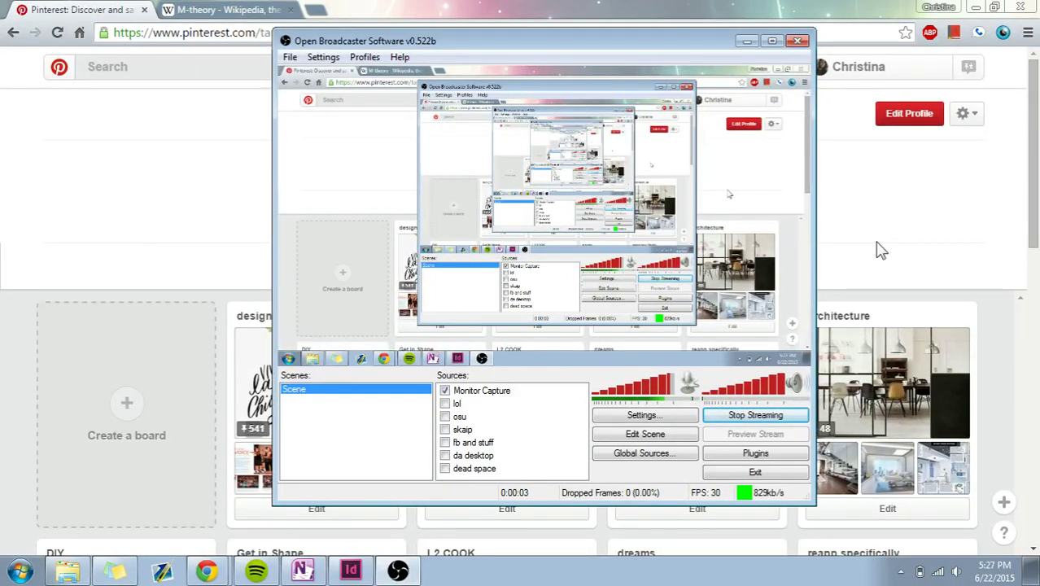
Step: Bring the Pinterest profile page to the front and scroll through its board grid
{"action": "left_click", "coordinate": [879, 251]}
{"action": "scroll", "coordinate": [875, 244], "scroll_direction": "down", "scroll_amount": 1}
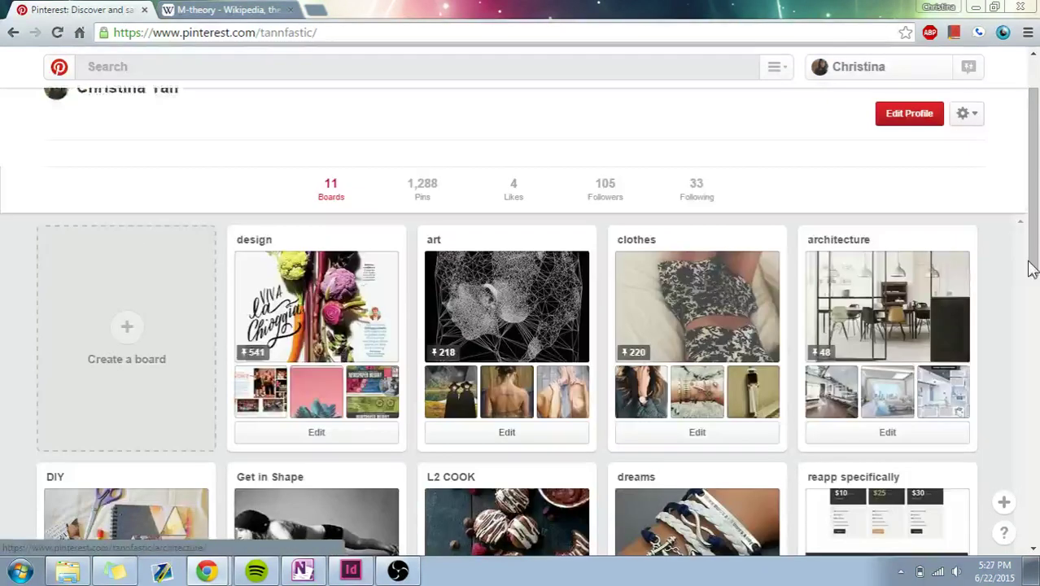
{"action": "scroll", "coordinate": [1032, 268], "scroll_direction": "up", "scroll_amount": 1}
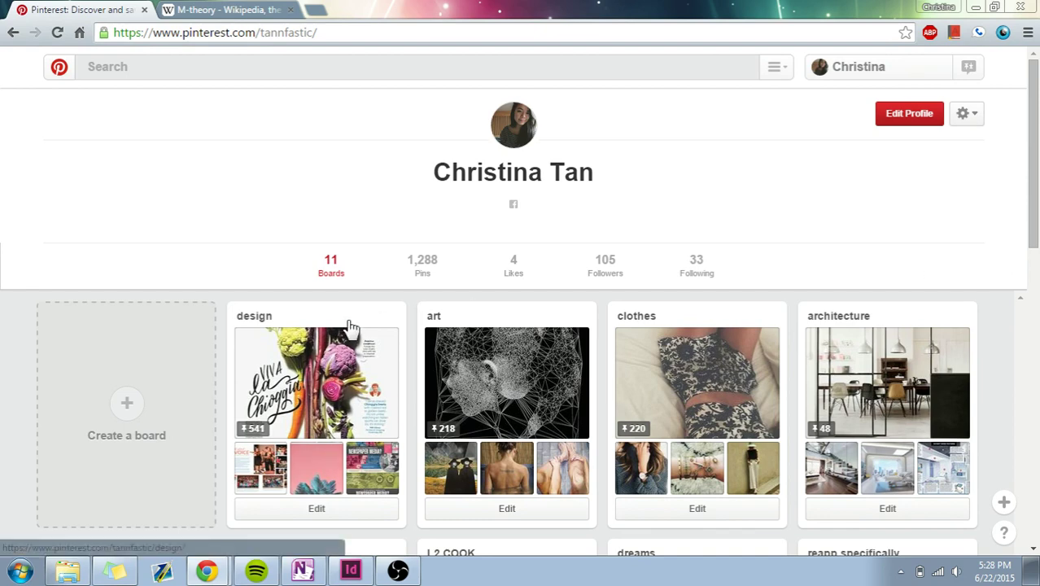
{"action": "scroll", "coordinate": [352, 327], "scroll_direction": "down", "scroll_amount": 1}
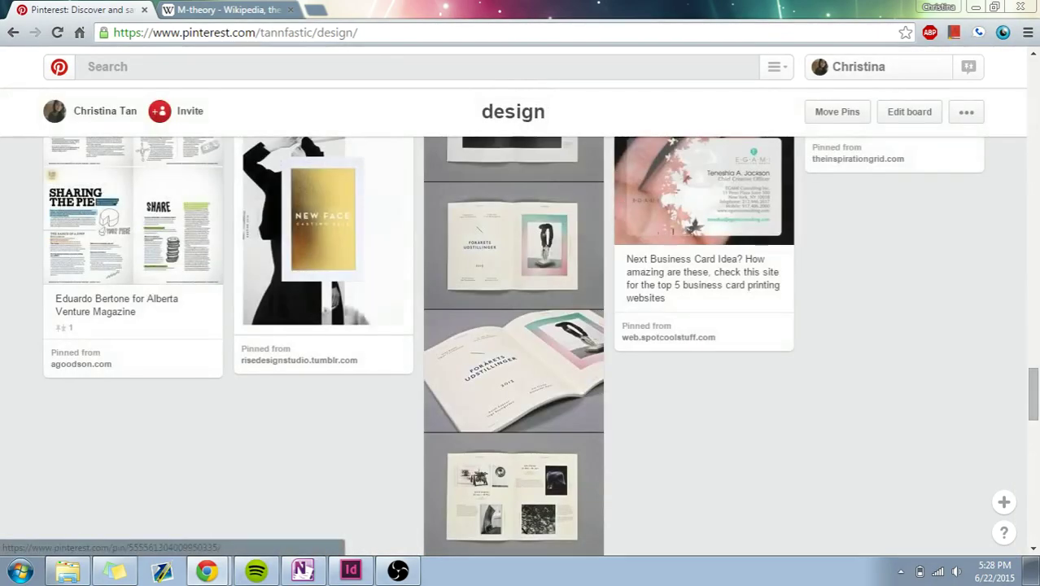
Step: Scroll through the design board's pins, such as magazine layouts and business card ideas
{"action": "scroll", "coordinate": [931, 273], "scroll_direction": "up", "scroll_amount": 15}
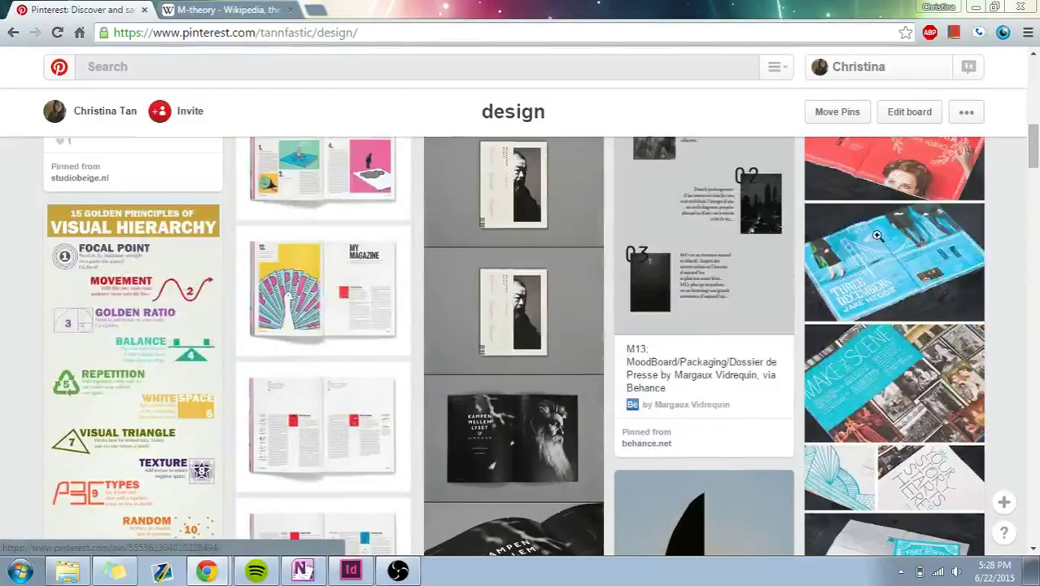
{"action": "scroll", "coordinate": [877, 235], "scroll_direction": "up", "scroll_amount": 10}
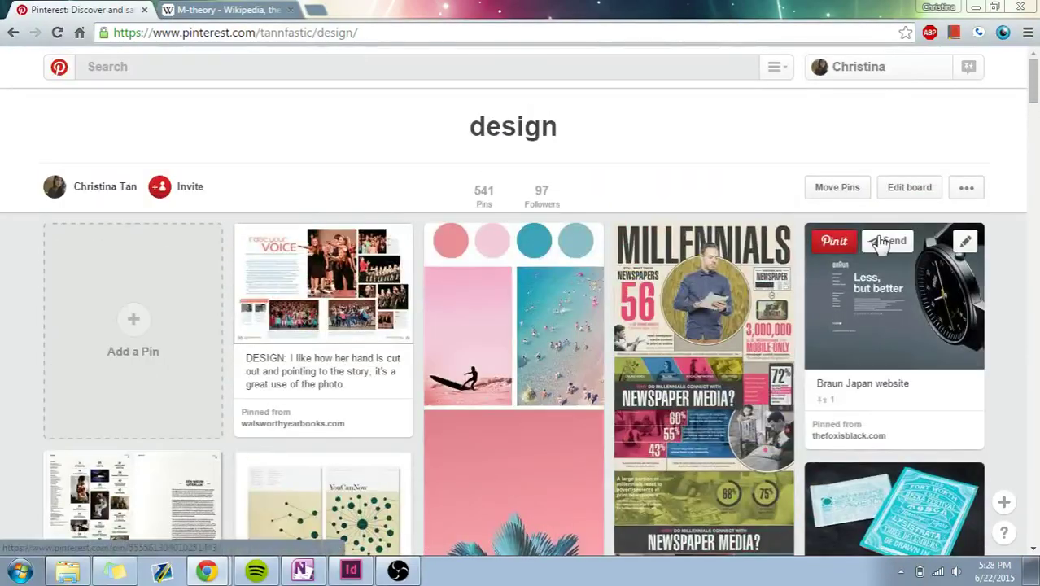
{"action": "scroll", "coordinate": [925, 274], "scroll_direction": "down", "scroll_amount": 5}
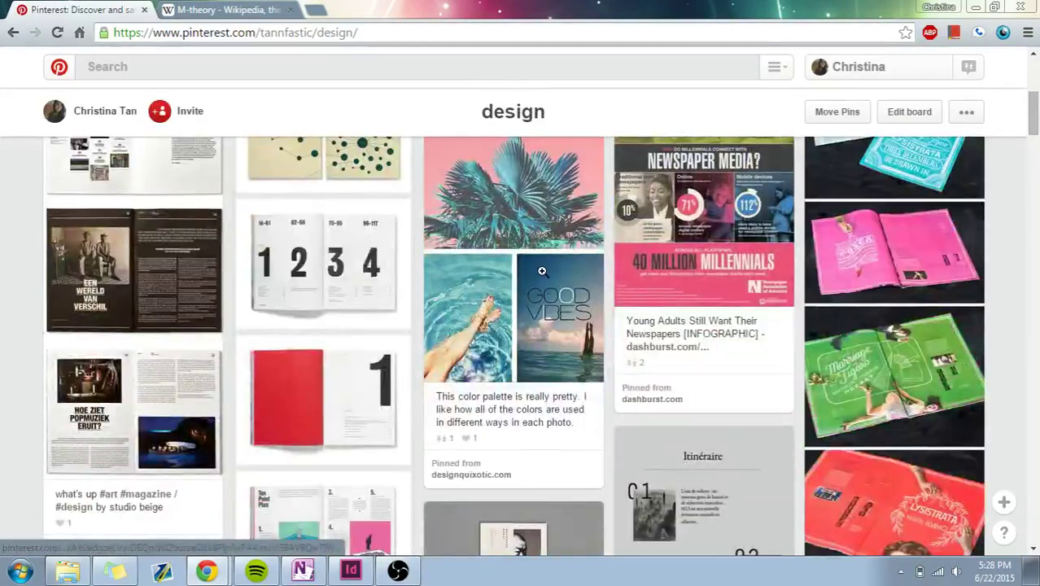
{"action": "scroll", "coordinate": [542, 272], "scroll_direction": "up", "scroll_amount": 2}
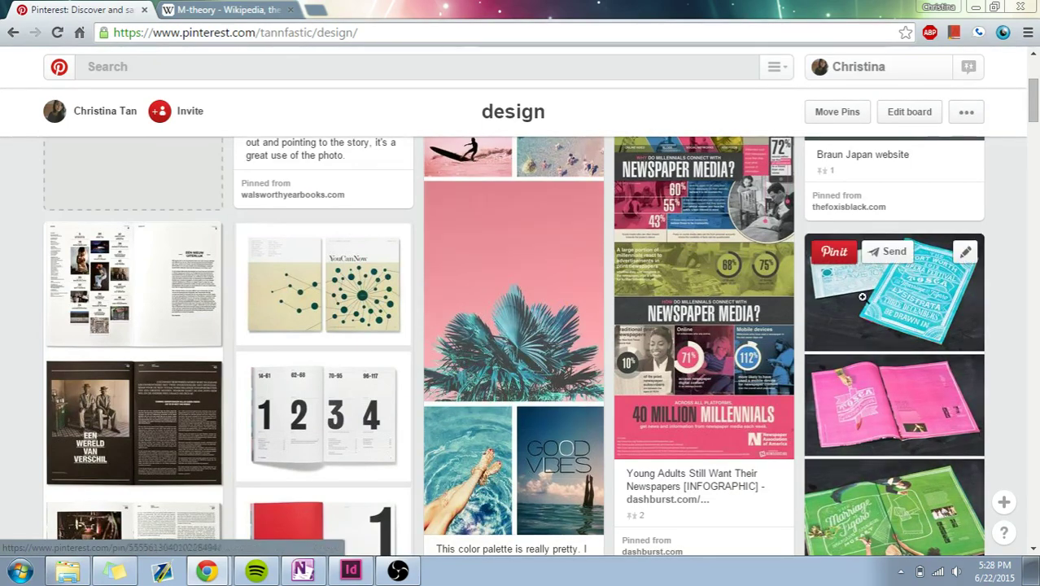
{"action": "scroll", "coordinate": [787, 343], "scroll_direction": "down", "scroll_amount": 8}
{"action": "scroll", "coordinate": [622, 281], "scroll_direction": "down", "scroll_amount": 10}
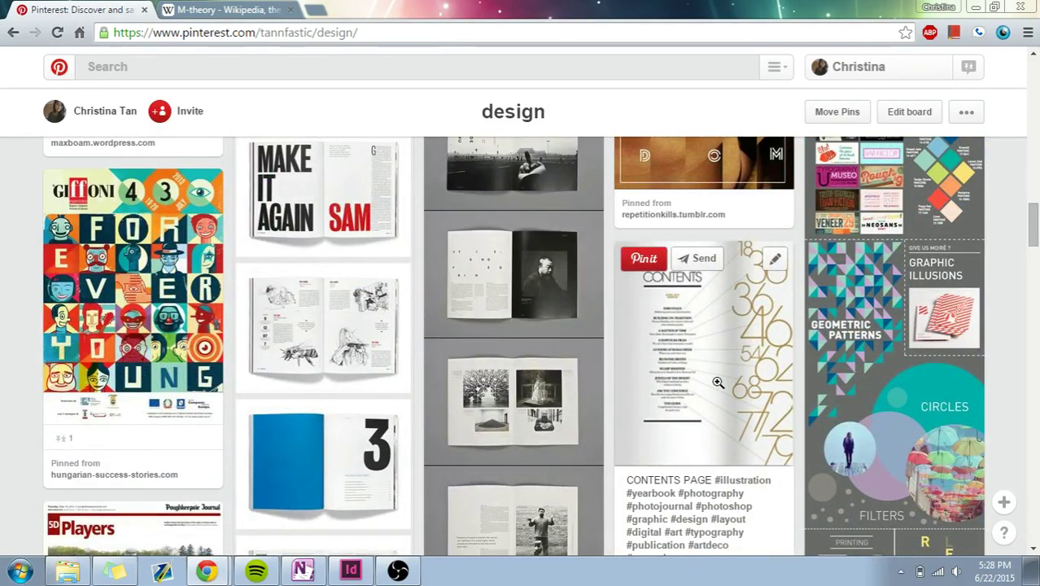
{"action": "scroll", "coordinate": [713, 376], "scroll_direction": "down", "scroll_amount": 12}
{"action": "scroll", "coordinate": [713, 373], "scroll_direction": "down", "scroll_amount": 6}
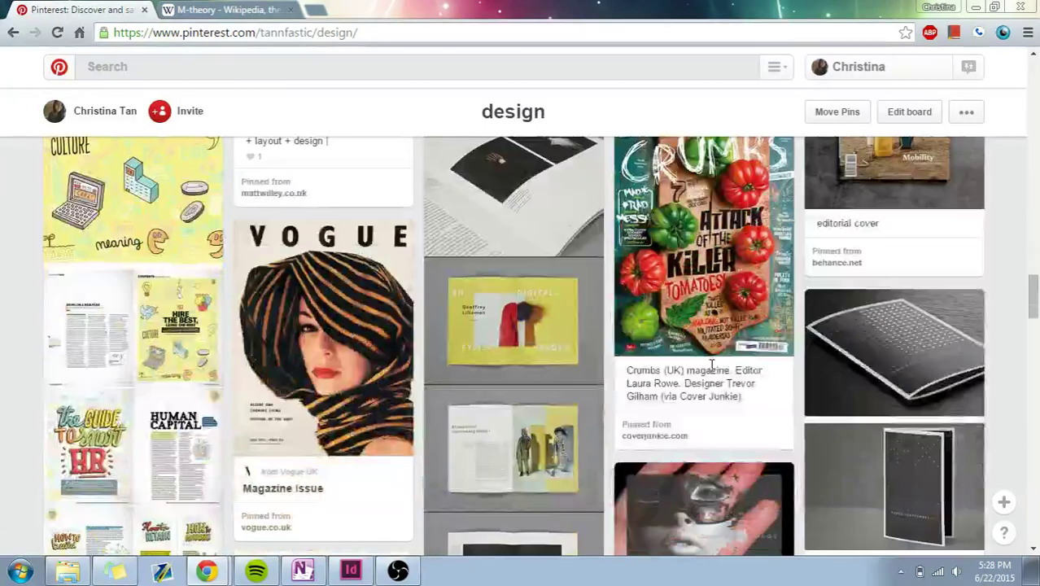
{"action": "scroll", "coordinate": [711, 365], "scroll_direction": "up", "scroll_amount": 5}
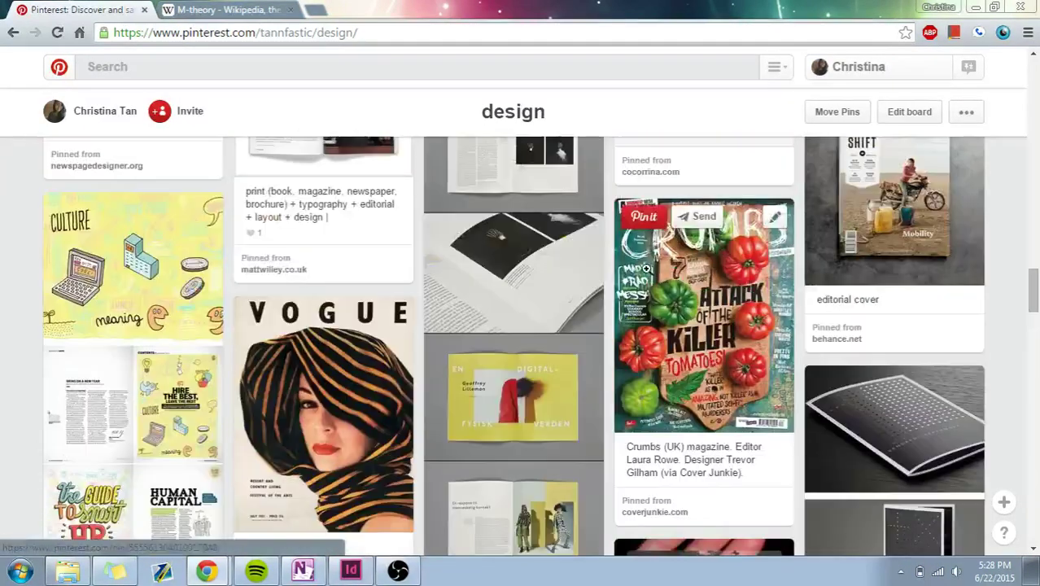
{"action": "scroll", "coordinate": [713, 366], "scroll_direction": "down", "scroll_amount": 12}
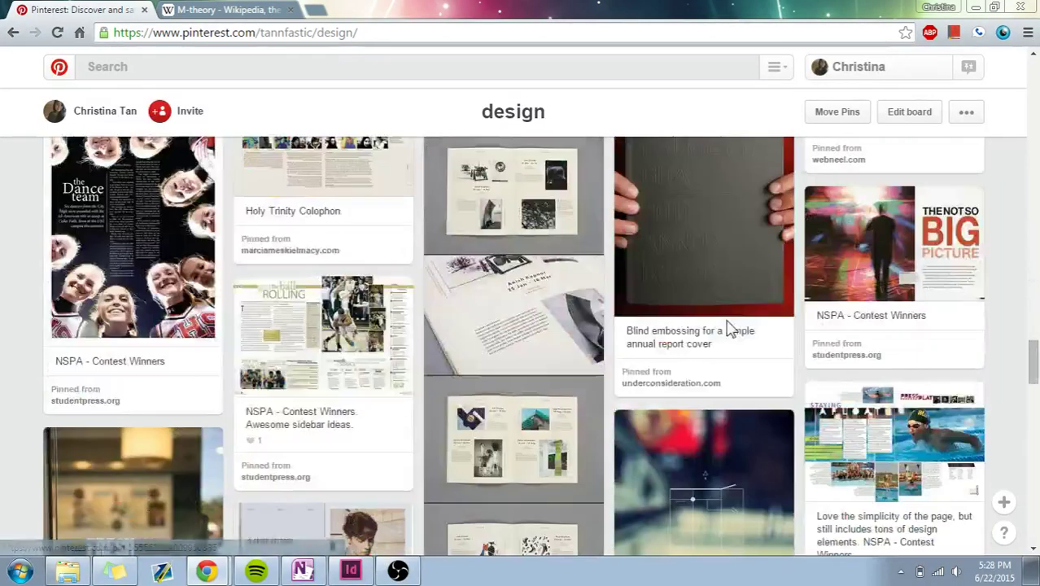
{"action": "scroll", "coordinate": [724, 317], "scroll_direction": "down", "scroll_amount": 3}
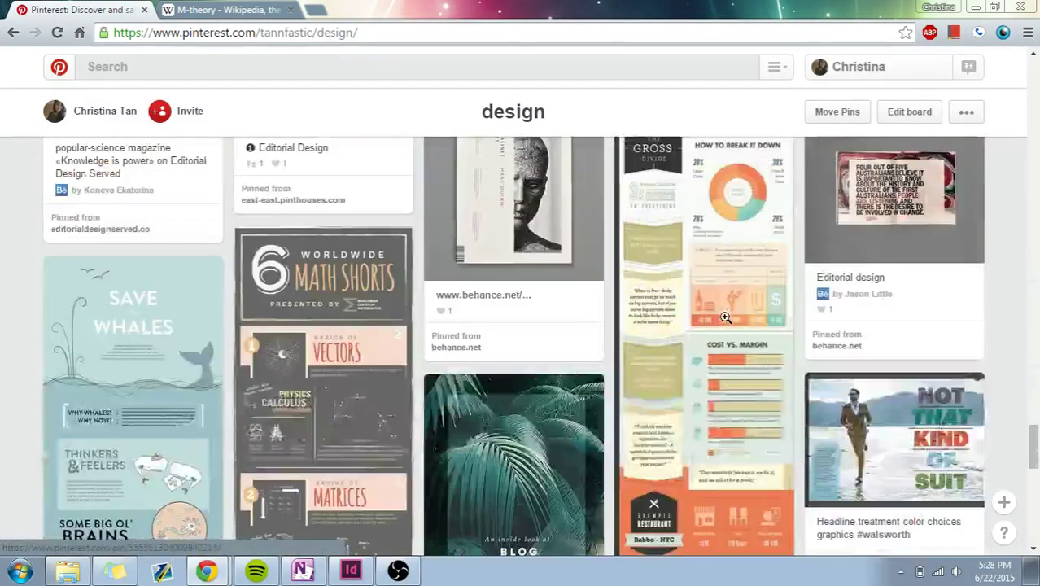
Step: Open 'The Gross Divide' infographic pin for a closer look, then close it
{"action": "left_click", "coordinate": [798, 280]}
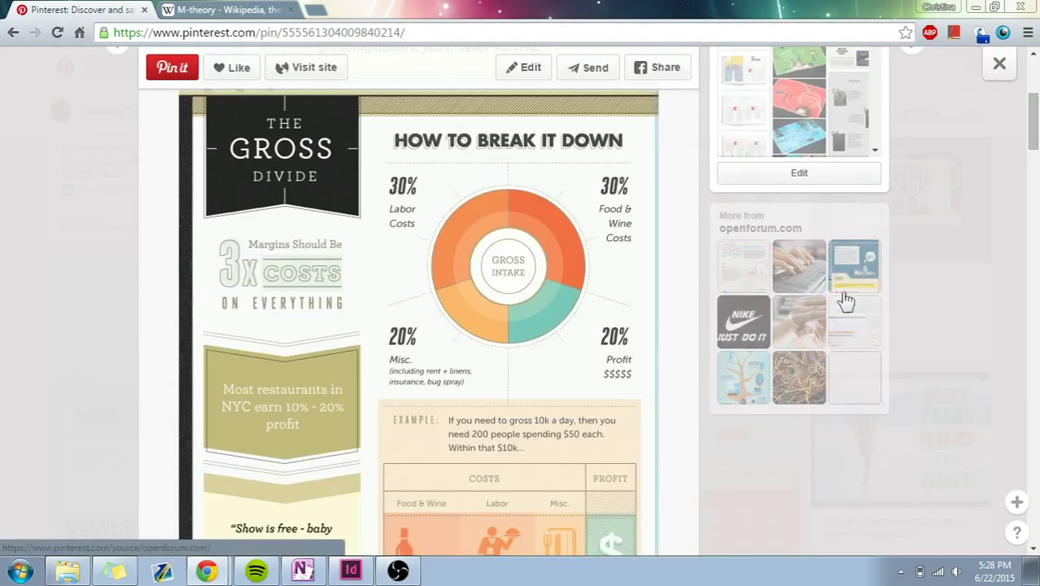
{"action": "scroll", "coordinate": [863, 310], "scroll_direction": "up", "scroll_amount": 3}
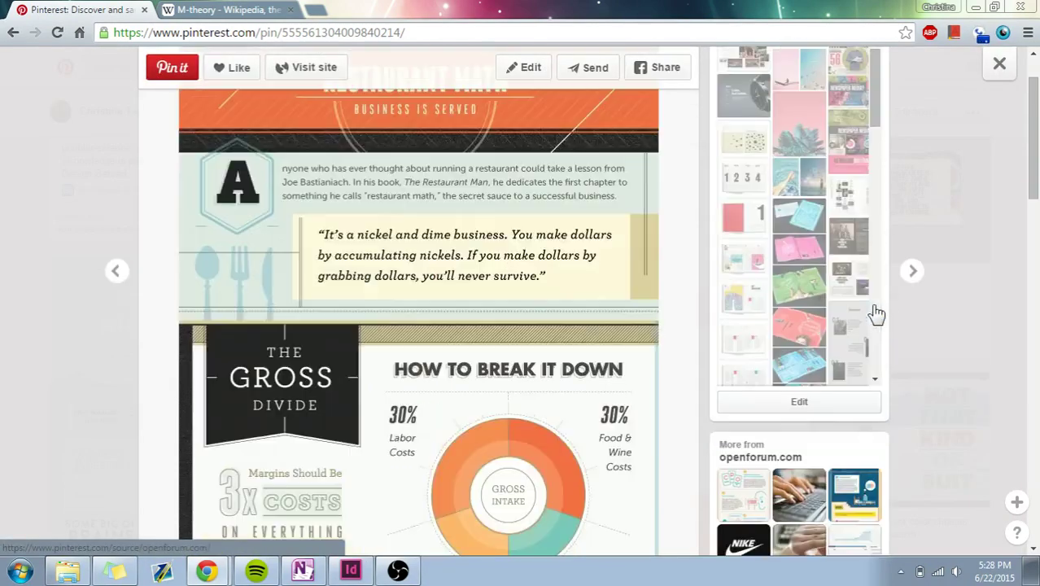
{"action": "left_click", "coordinate": [999, 63]}
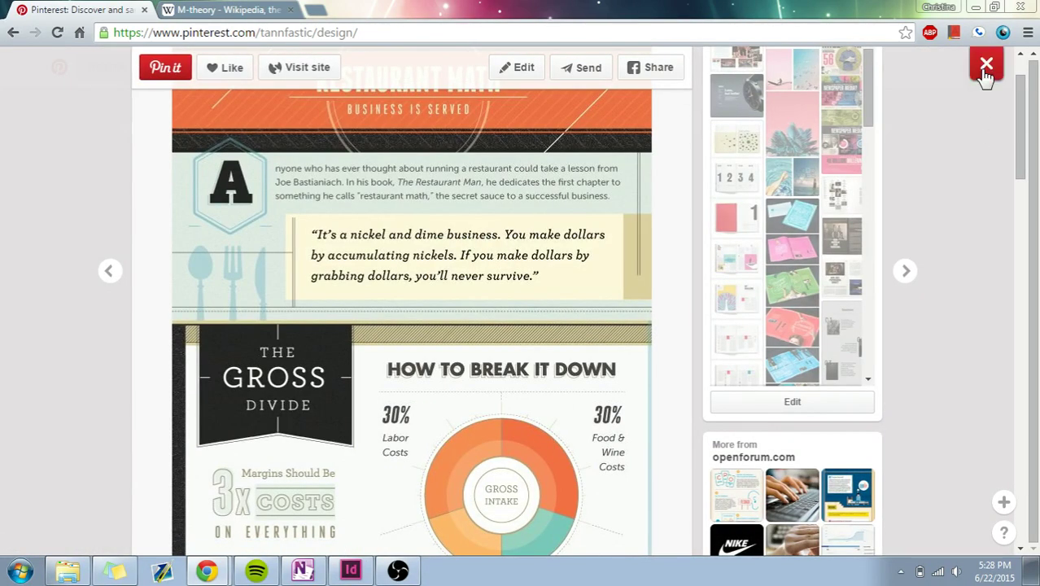
{"action": "left_click", "coordinate": [986, 64]}
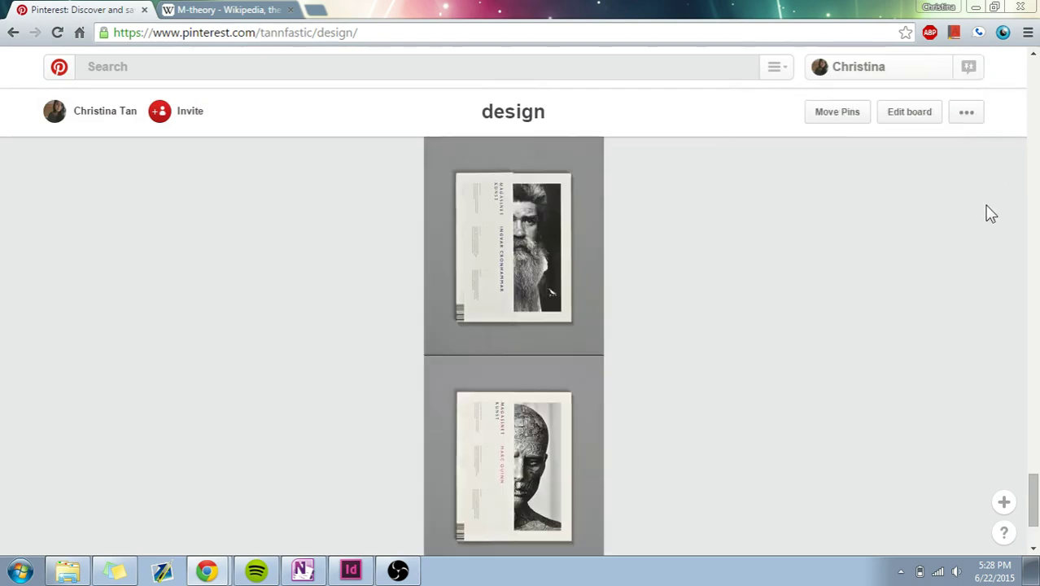
{"action": "scroll", "coordinate": [895, 228], "scroll_direction": "down", "scroll_amount": 15}
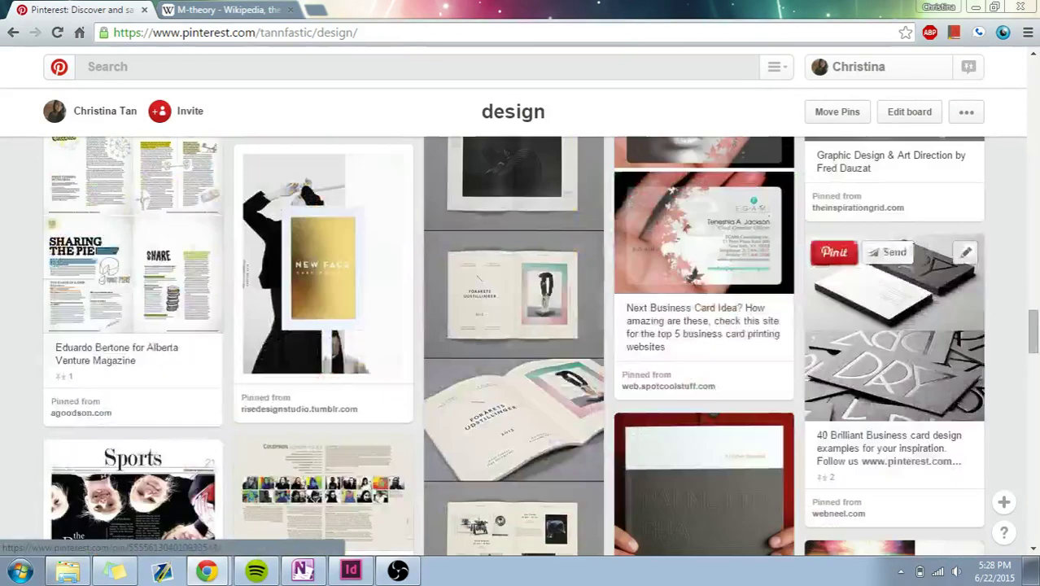
{"action": "scroll", "coordinate": [655, 252], "scroll_direction": "up", "scroll_amount": 6}
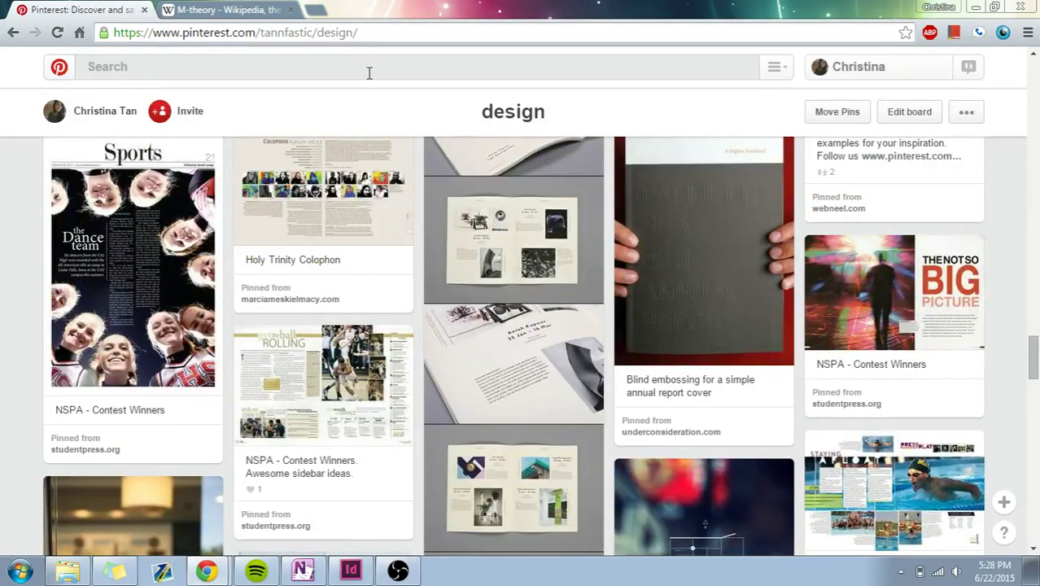
Step: Return to the profile page and scroll through the YEARBOOK 2015 board's pins
{"action": "left_click", "coordinate": [840, 70]}
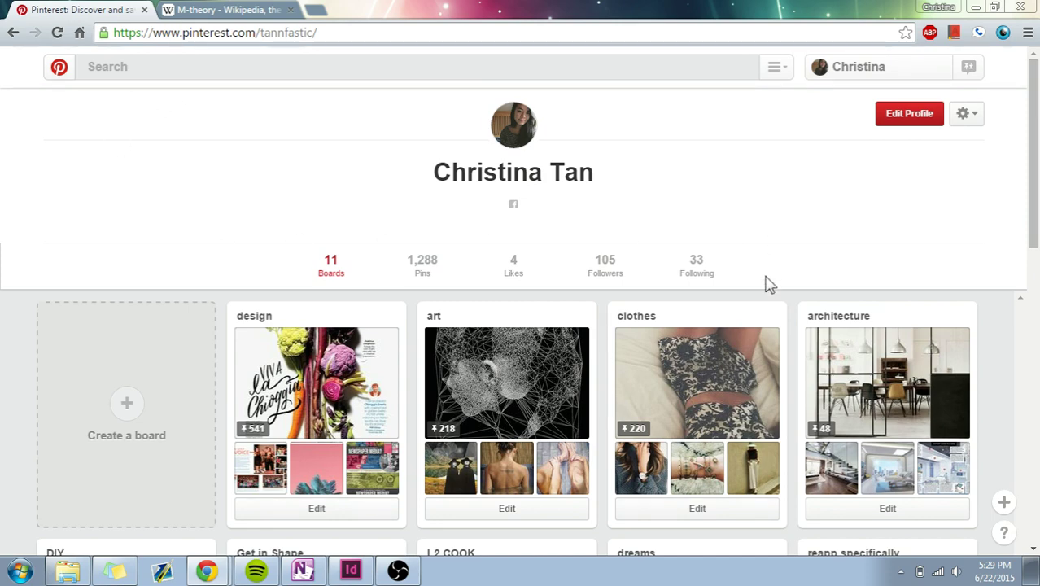
{"action": "scroll", "coordinate": [966, 284], "scroll_direction": "down", "scroll_amount": 4}
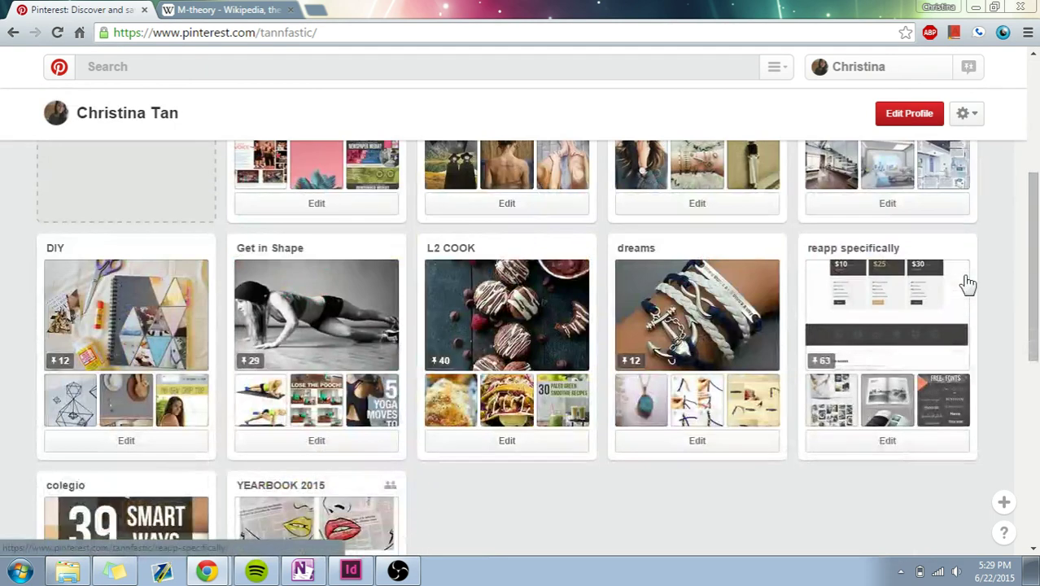
{"action": "scroll", "coordinate": [965, 285], "scroll_direction": "down", "scroll_amount": 2}
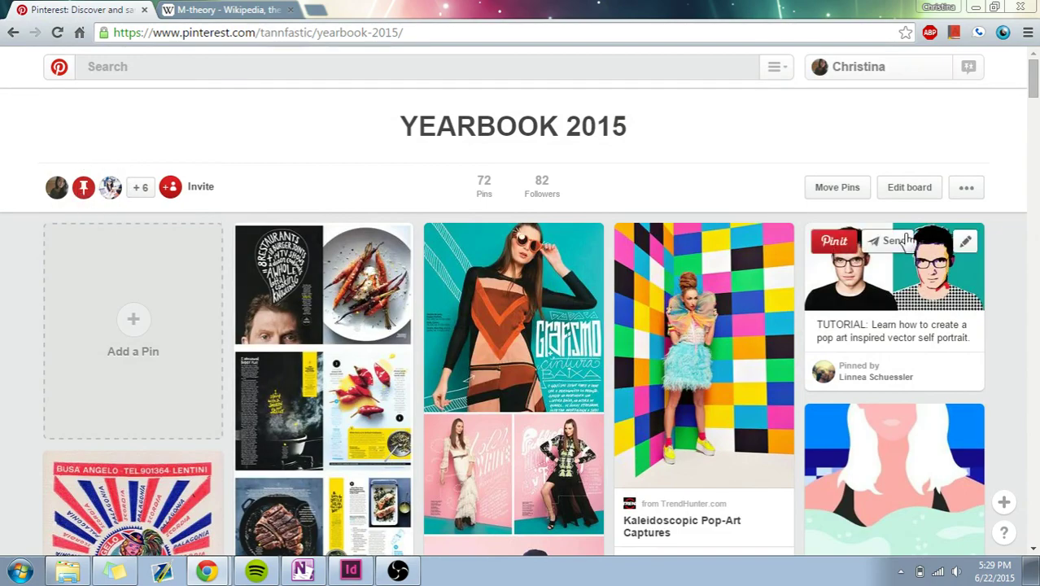
{"action": "scroll", "coordinate": [709, 220], "scroll_direction": "down", "scroll_amount": 1}
{"action": "scroll", "coordinate": [709, 220], "scroll_direction": "down", "scroll_amount": 10}
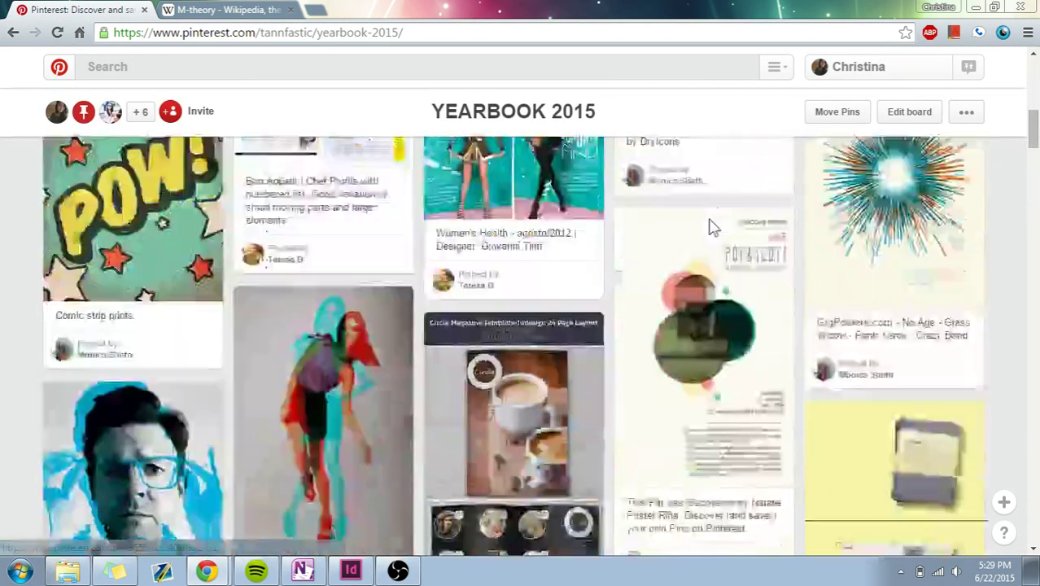
{"action": "scroll", "coordinate": [709, 220], "scroll_direction": "up", "scroll_amount": 10}
{"action": "scroll", "coordinate": [709, 220], "scroll_direction": "up", "scroll_amount": 1}
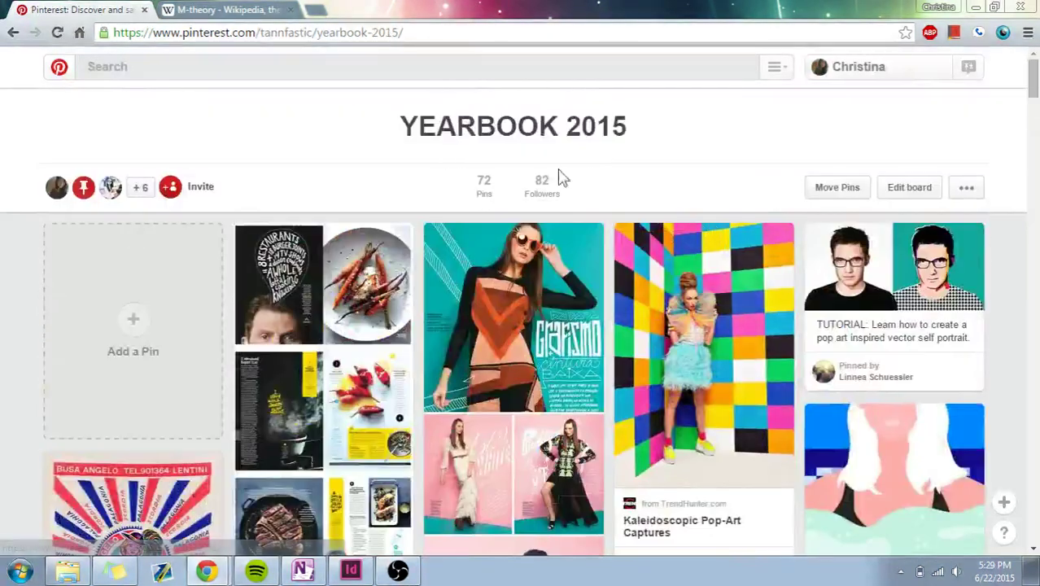
Step: Search pins for 'yearbook spread' and view the Magazine Project week 6 pin up close
{"action": "left_click", "coordinate": [474, 63]}
{"action": "type", "text": "year"}
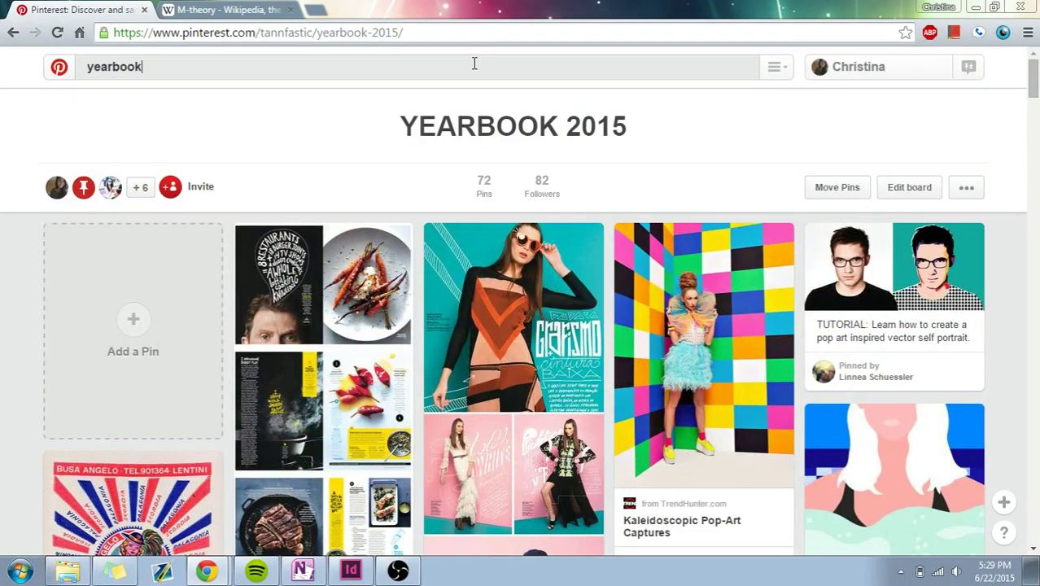
{"action": "type", "text": "book sprea"}
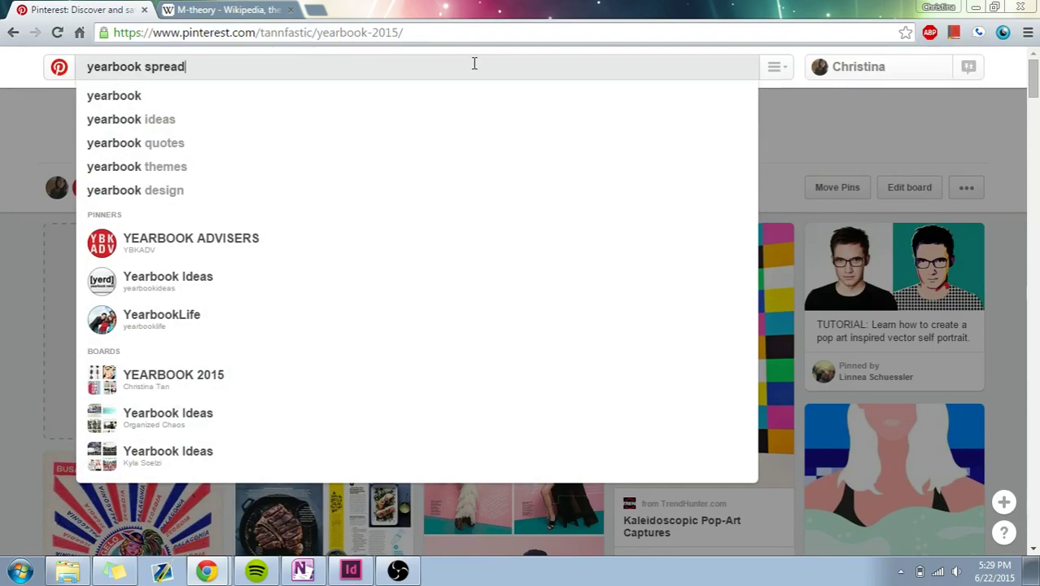
{"action": "type", "text": "d"}
{"action": "key", "text": "Return"}
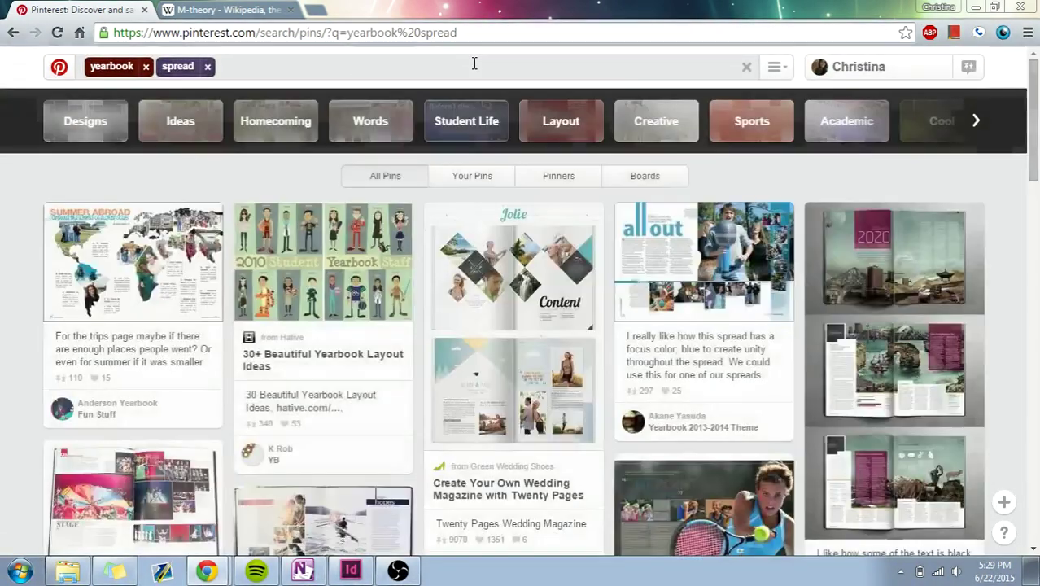
{"action": "scroll", "coordinate": [324, 218], "scroll_direction": "down", "scroll_amount": 2}
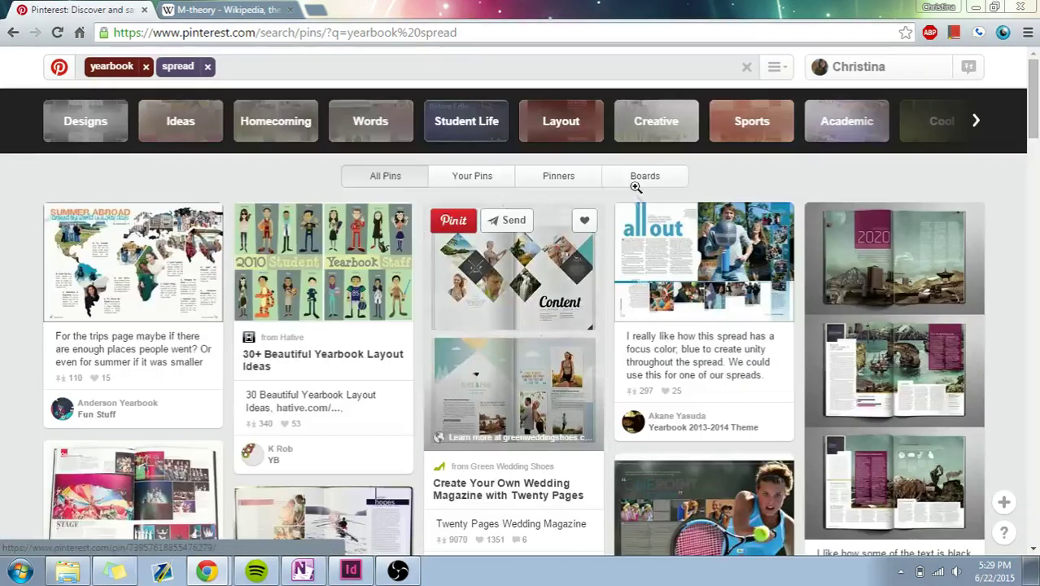
{"action": "scroll", "coordinate": [502, 222], "scroll_direction": "down", "scroll_amount": 6}
{"action": "left_click", "coordinate": [502, 221]}
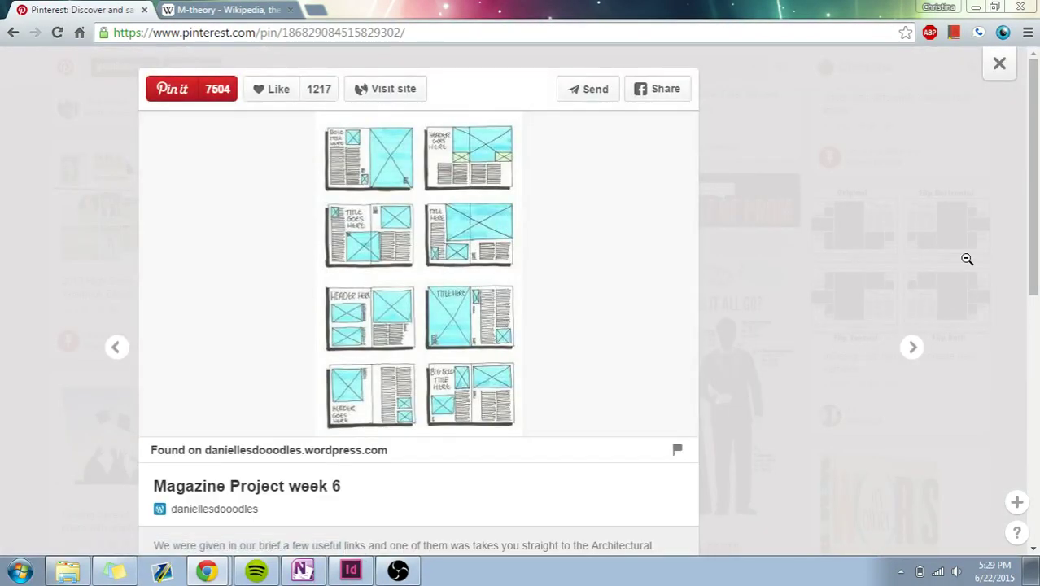
{"action": "left_click", "coordinate": [1003, 62]}
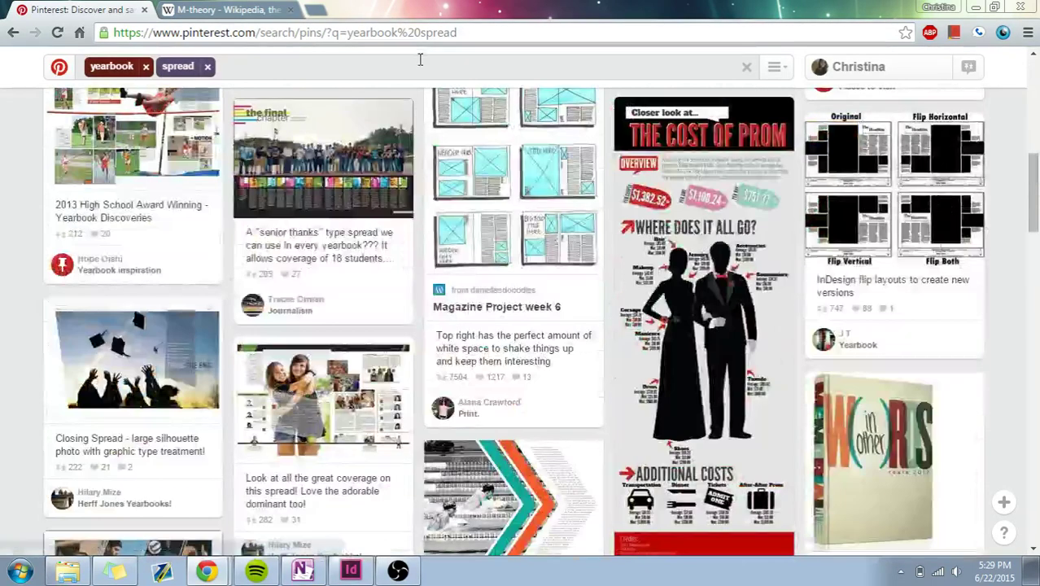
Step: Browse the 'indesign shortcuts' pin results, then go to your own profile page
{"action": "left_click", "coordinate": [419, 59]}
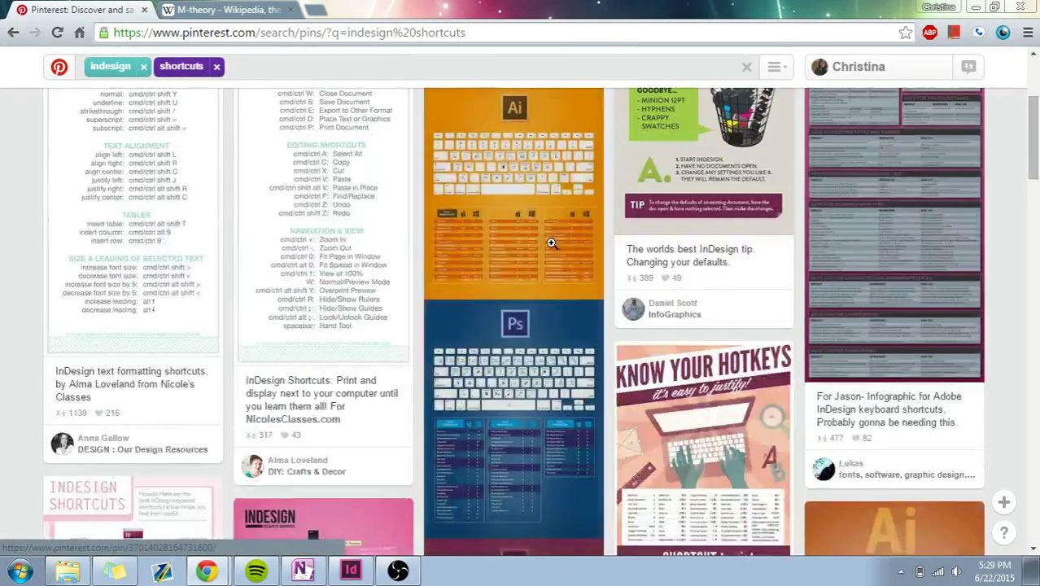
{"action": "scroll", "coordinate": [386, 239], "scroll_direction": "up", "scroll_amount": 2}
{"action": "scroll", "coordinate": [384, 248], "scroll_direction": "down", "scroll_amount": 2}
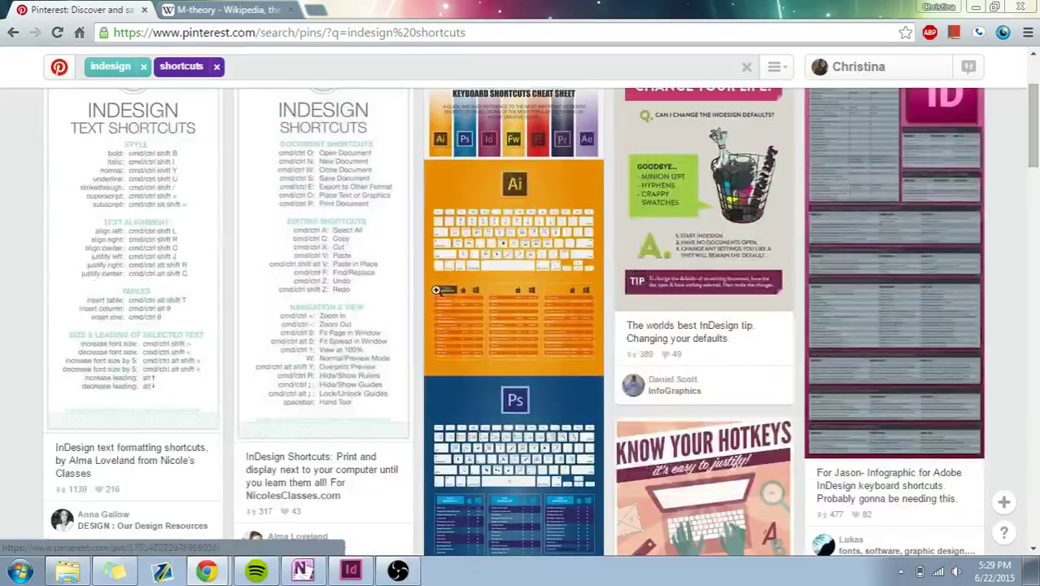
{"action": "scroll", "coordinate": [386, 272], "scroll_direction": "up", "scroll_amount": 2}
{"action": "scroll", "coordinate": [634, 282], "scroll_direction": "down", "scroll_amount": 10}
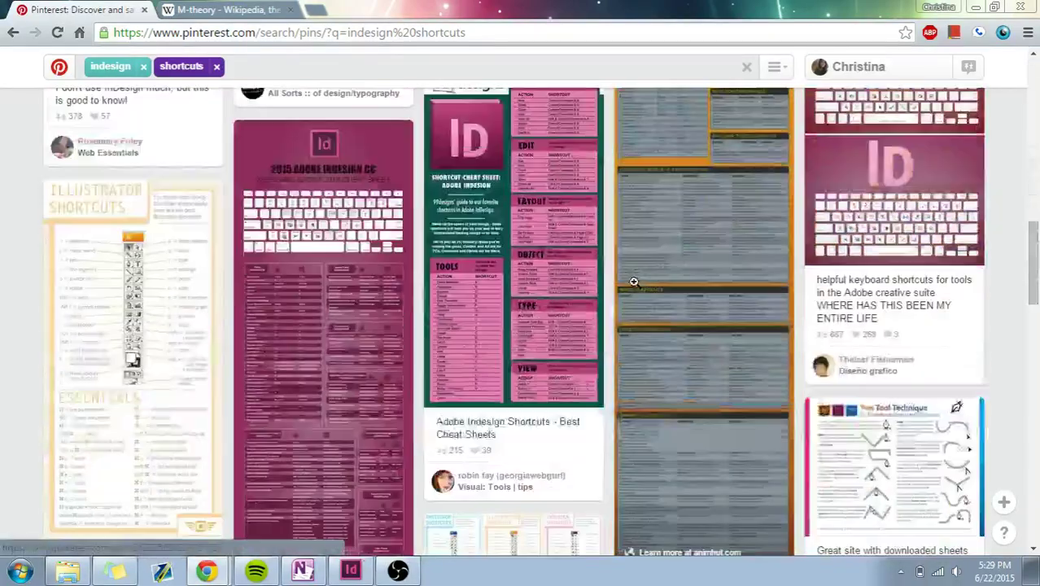
{"action": "scroll", "coordinate": [885, 309], "scroll_direction": "up", "scroll_amount": 10}
{"action": "left_click", "coordinate": [883, 68]}
{"action": "scroll", "coordinate": [1030, 353], "scroll_direction": "up", "scroll_amount": 6}
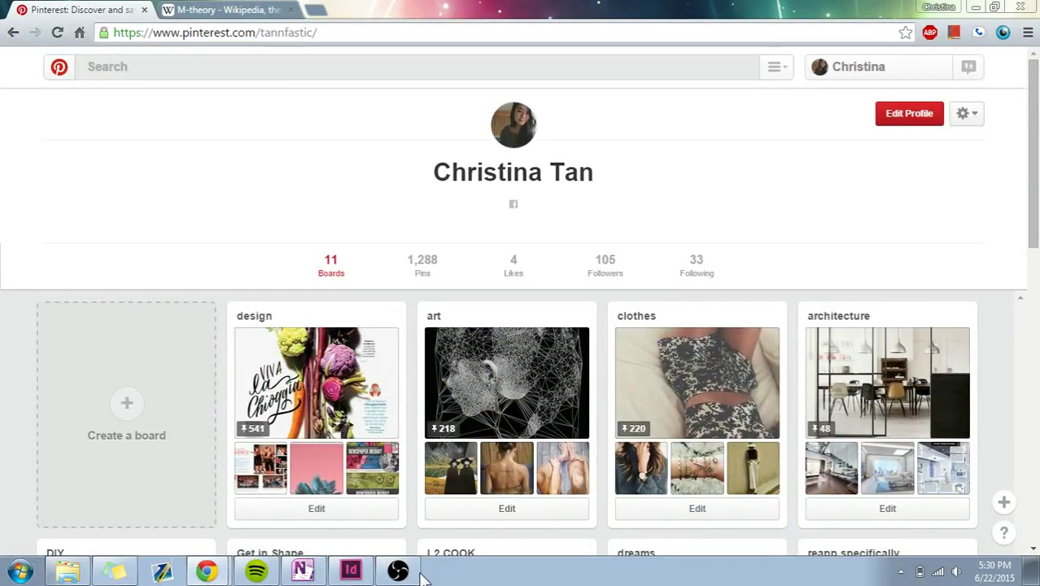
Step: Switch to InDesign and start a [Custom] new document: 2 facing pages, 54p0 by 72p0
{"action": "left_click", "coordinate": [351, 571]}
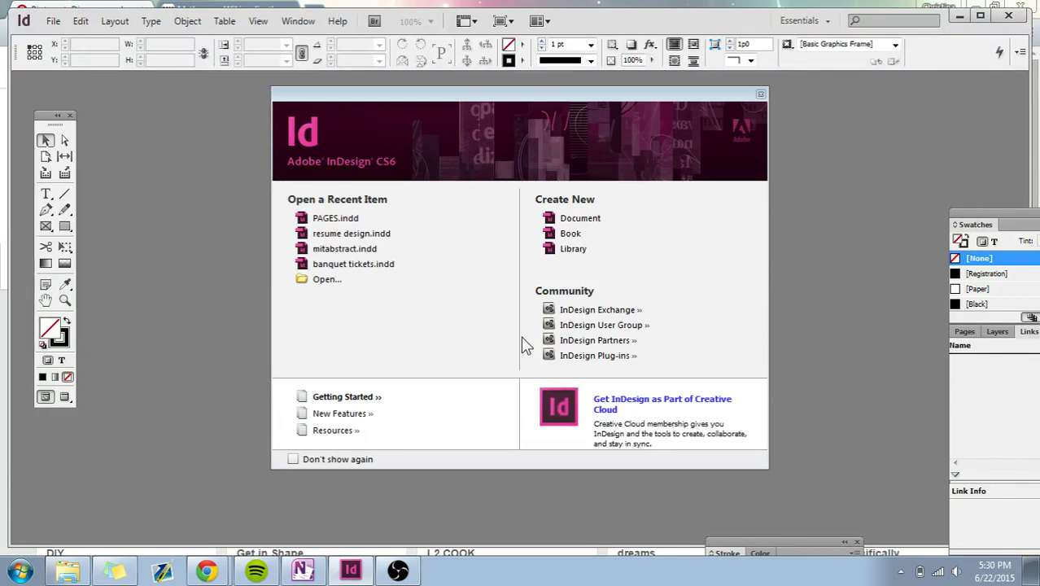
{"action": "left_click", "coordinate": [609, 218]}
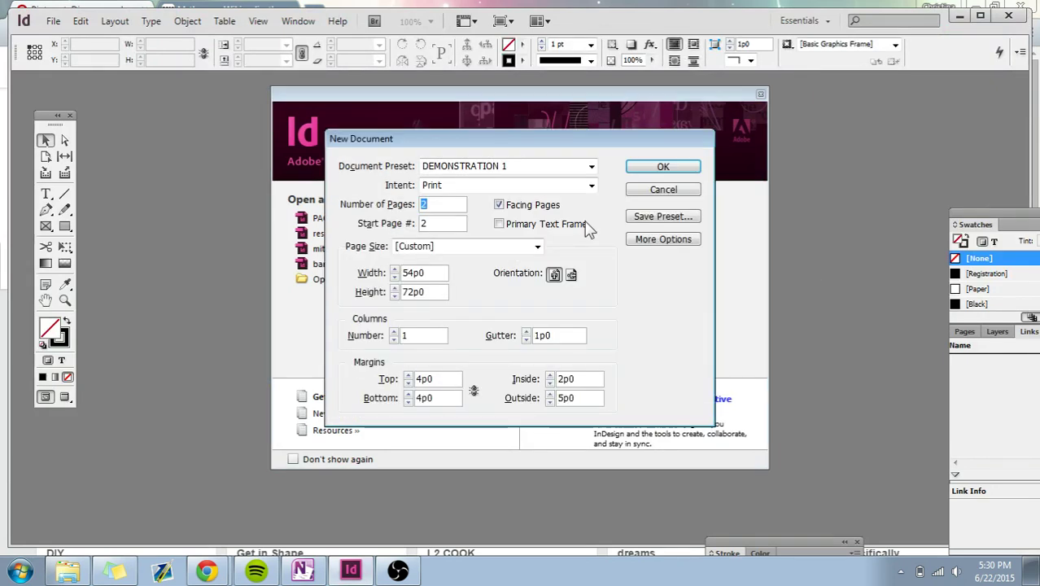
{"action": "left_click", "coordinate": [530, 167]}
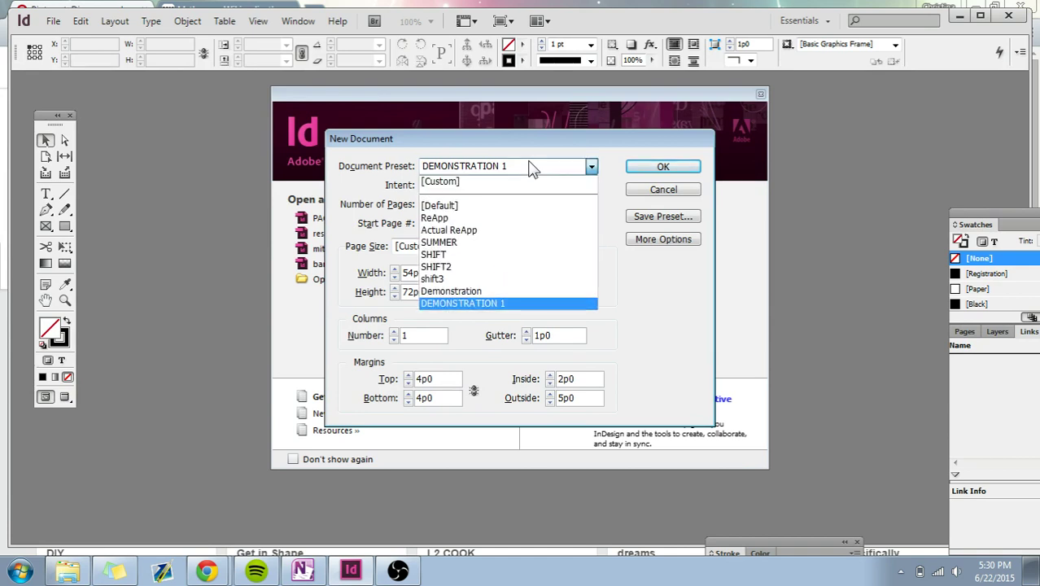
{"action": "left_click", "coordinate": [513, 173]}
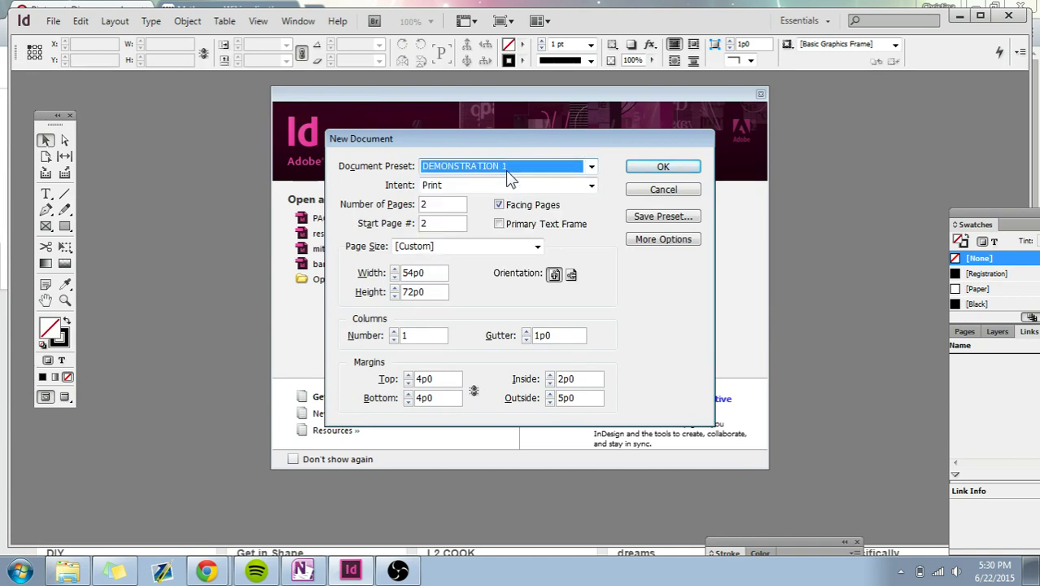
{"action": "left_click", "coordinate": [509, 174]}
{"action": "left_click", "coordinate": [493, 180]}
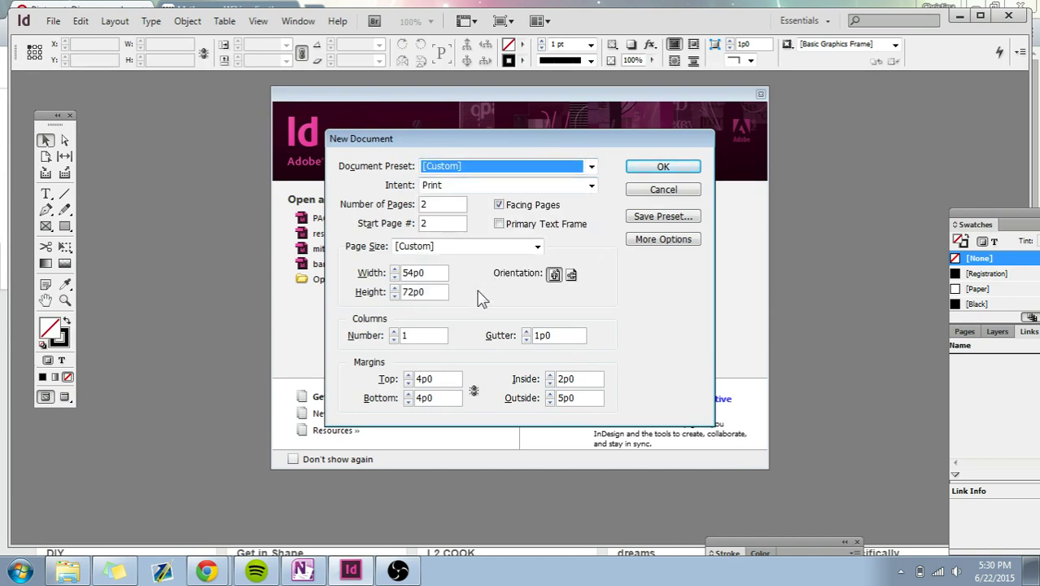
{"action": "left_click", "coordinate": [445, 206]}
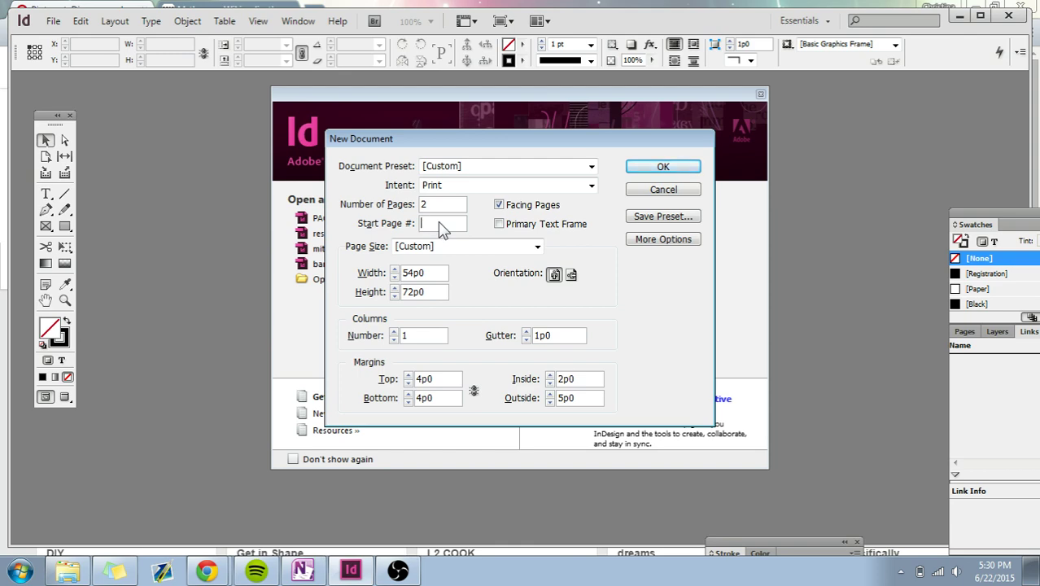
Step: Create the two-page document, then reopen New Document with the DEMONSTRATION 1 preset settings
{"action": "key", "text": "Return"}
{"action": "scroll", "coordinate": [550, 309], "scroll_direction": "down", "scroll_amount": 5}
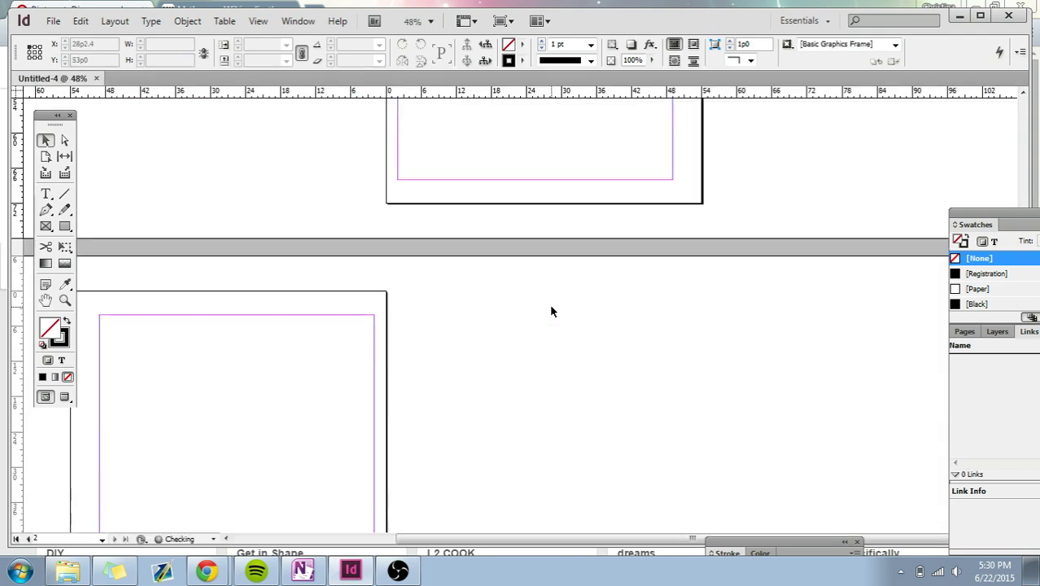
{"action": "scroll", "coordinate": [551, 312], "scroll_direction": "up", "scroll_amount": 5}
{"action": "key", "text": "ctrl+n"}
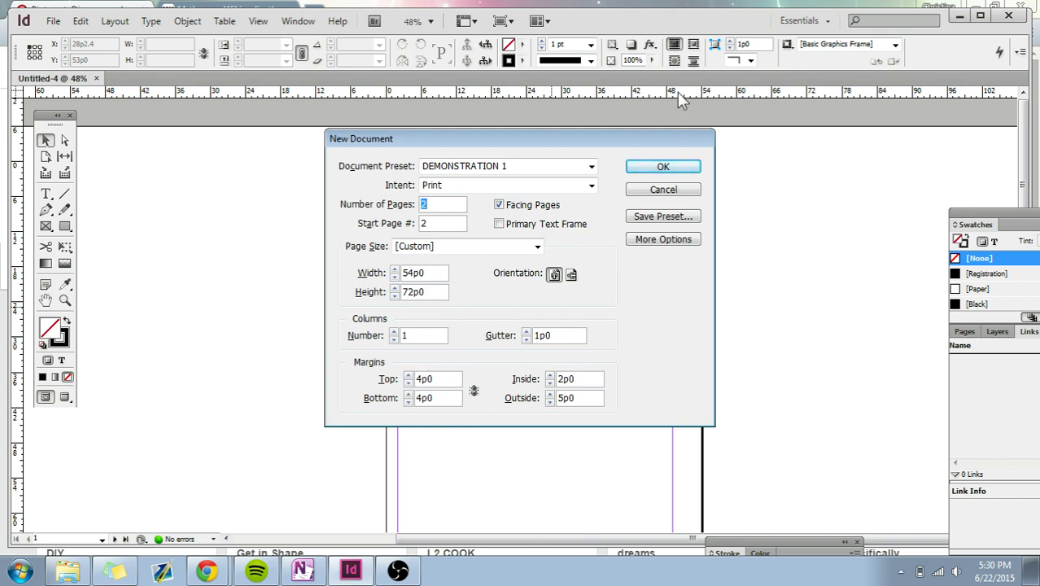
Step: Overwrite the DEMONSTRATION 1 preset with these settings and create the facing-page document Untitled-5
{"action": "left_click", "coordinate": [671, 169]}
{"action": "left_click", "coordinate": [664, 217]}
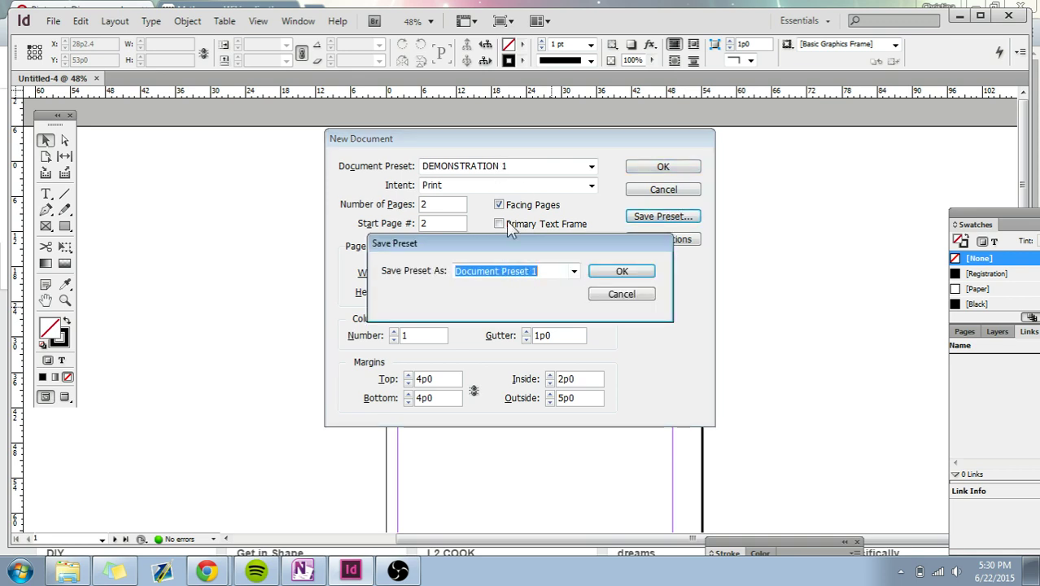
{"action": "type", "text": "DEMONSTRATION 1"}
{"action": "key", "text": "Return"}
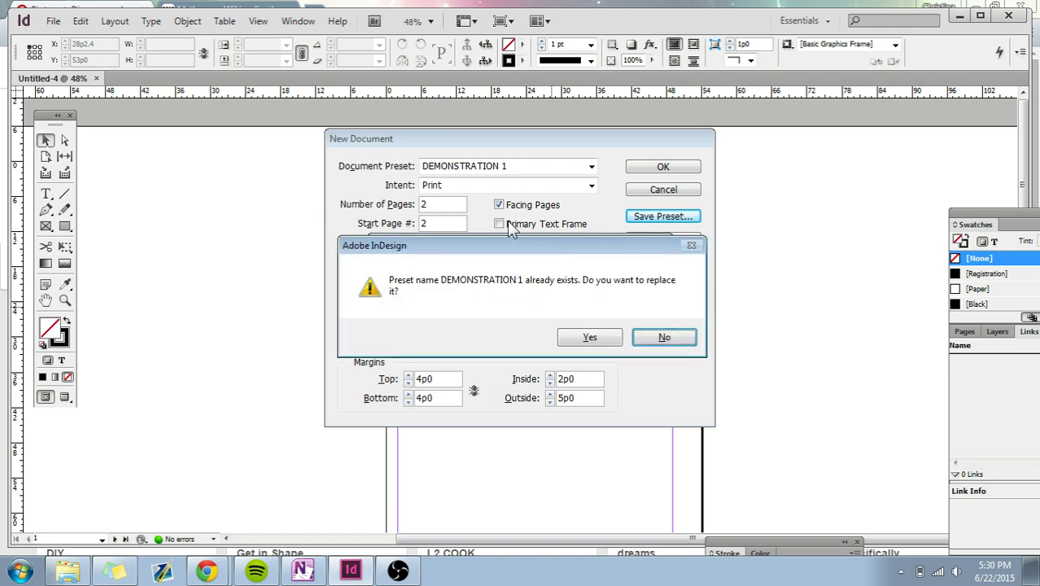
{"action": "left_click", "coordinate": [612, 337]}
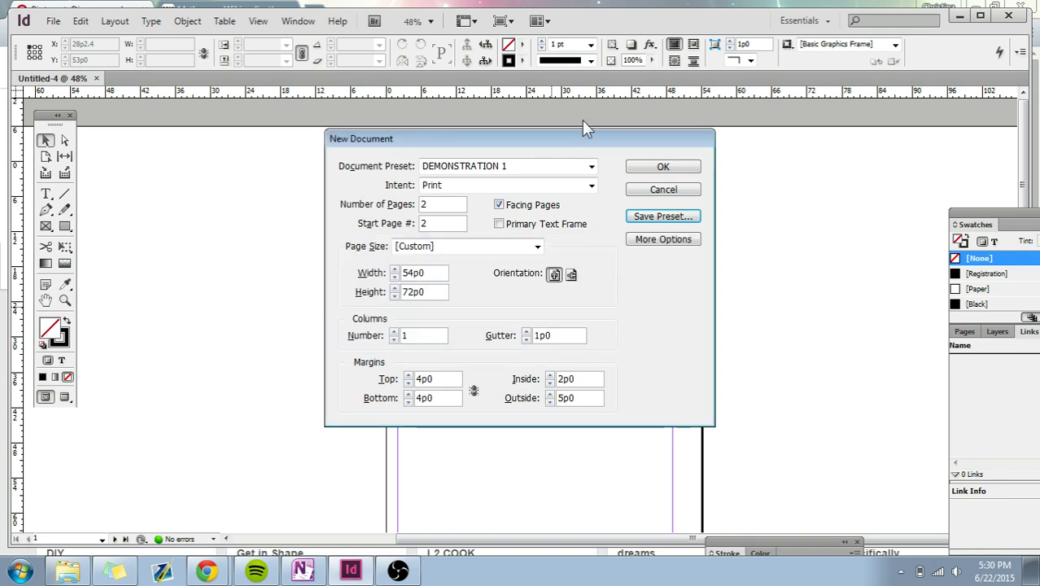
{"action": "left_click", "coordinate": [663, 166]}
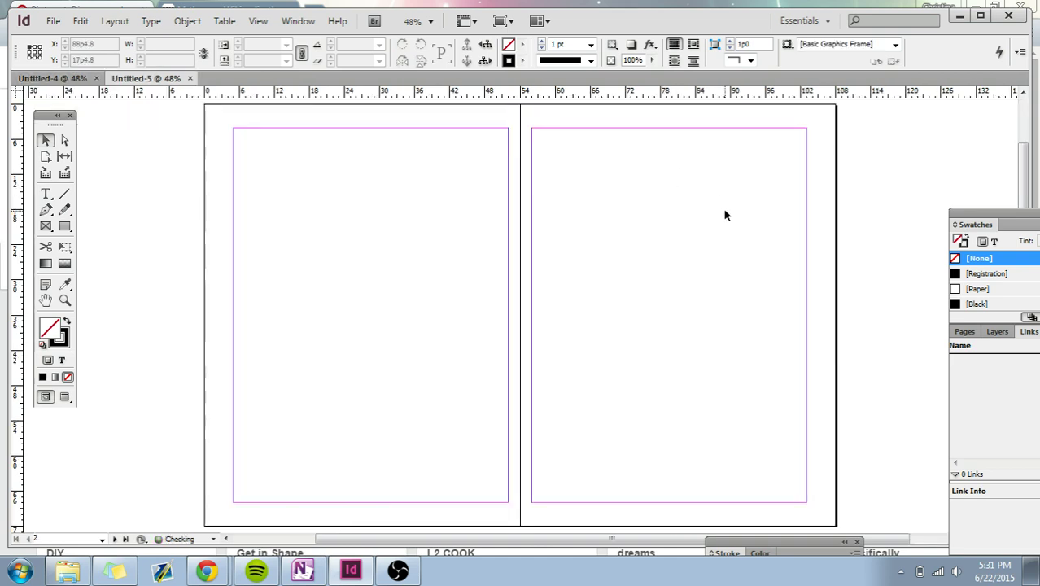
Step: Open the Grids section of Edit > Preferences
{"action": "scroll", "coordinate": [724, 215], "scroll_direction": "down", "scroll_amount": 1}
{"action": "scroll", "coordinate": [725, 216], "scroll_direction": "up", "scroll_amount": 2}
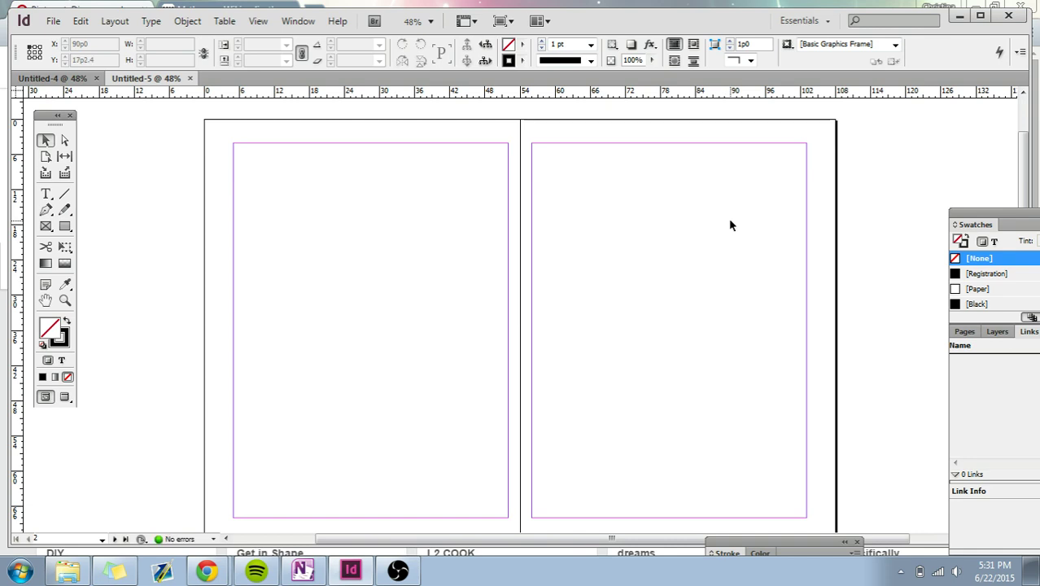
{"action": "scroll", "coordinate": [728, 220], "scroll_direction": "down", "scroll_amount": 1}
{"action": "scroll", "coordinate": [728, 220], "scroll_direction": "up", "scroll_amount": 1}
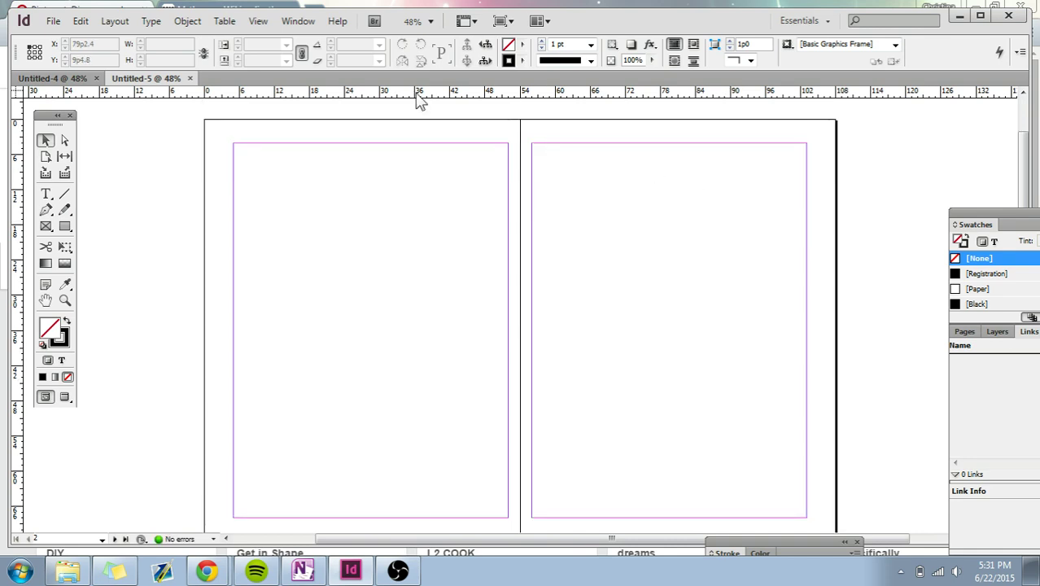
{"action": "left_click", "coordinate": [62, 27]}
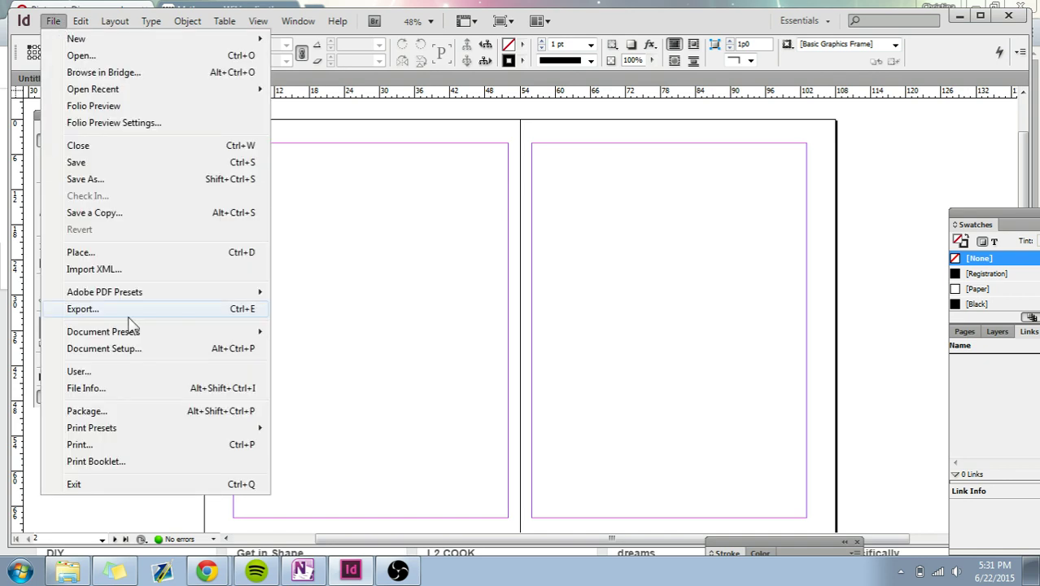
{"action": "key", "text": "Escape"}
{"action": "left_click", "coordinate": [114, 22]}
{"action": "mouse_move", "coordinate": [81, 23]}
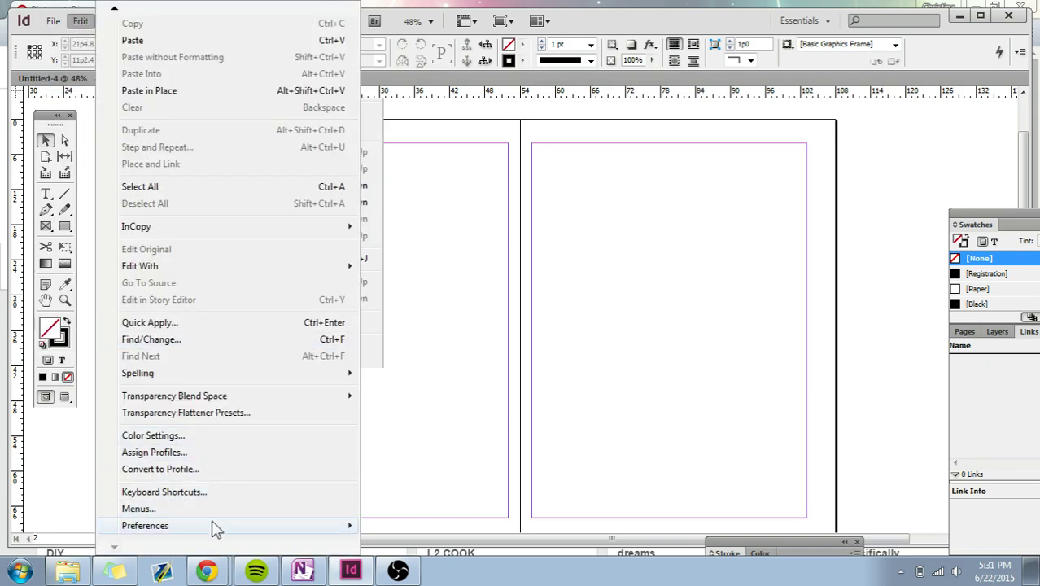
{"action": "mouse_move", "coordinate": [215, 529]}
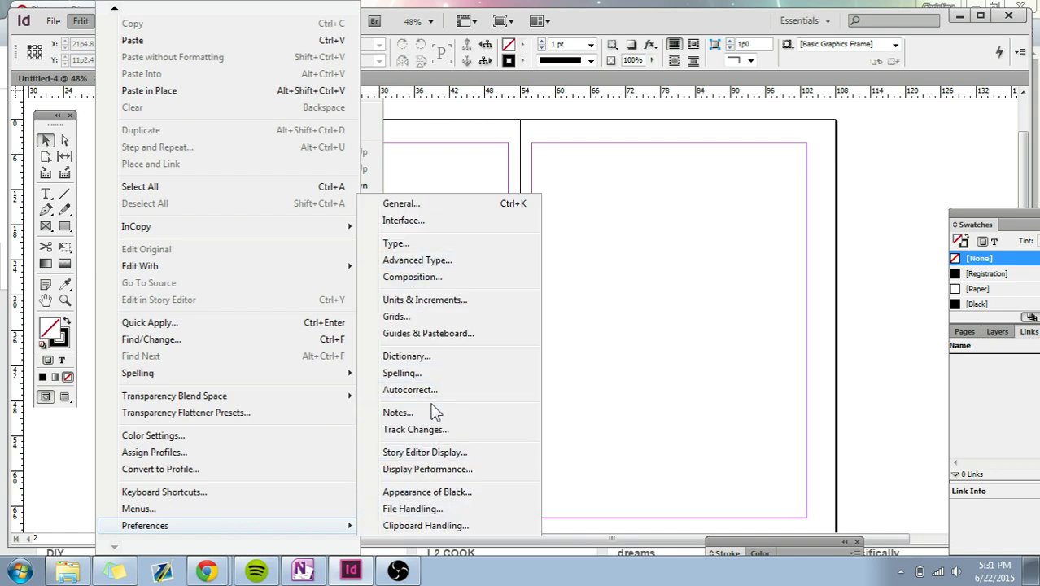
{"action": "left_click", "coordinate": [488, 317]}
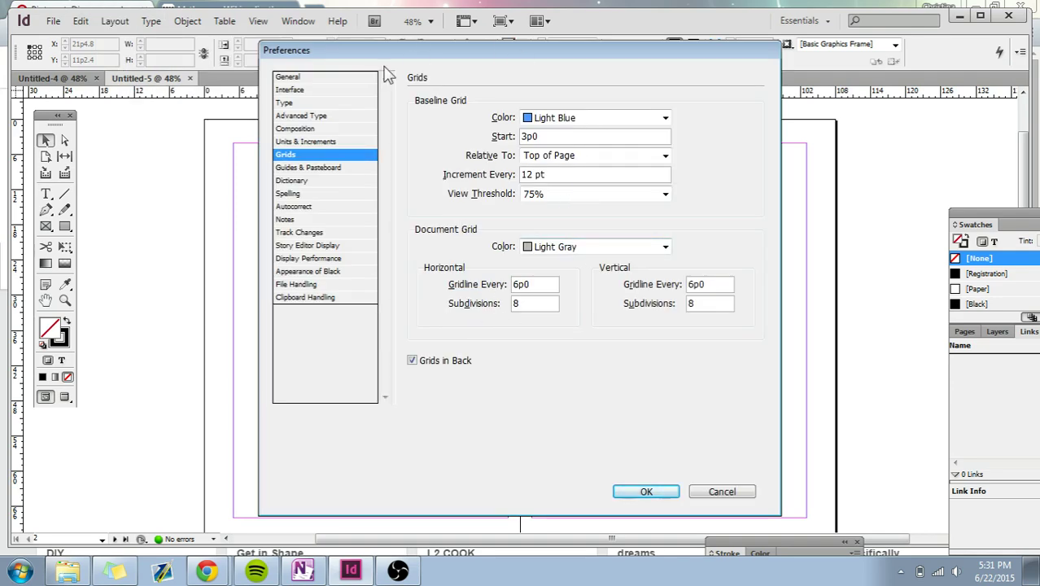
Step: Set the document grid colour to Cyan with 6 subdivisions each way and apply
{"action": "left_click", "coordinate": [643, 252]}
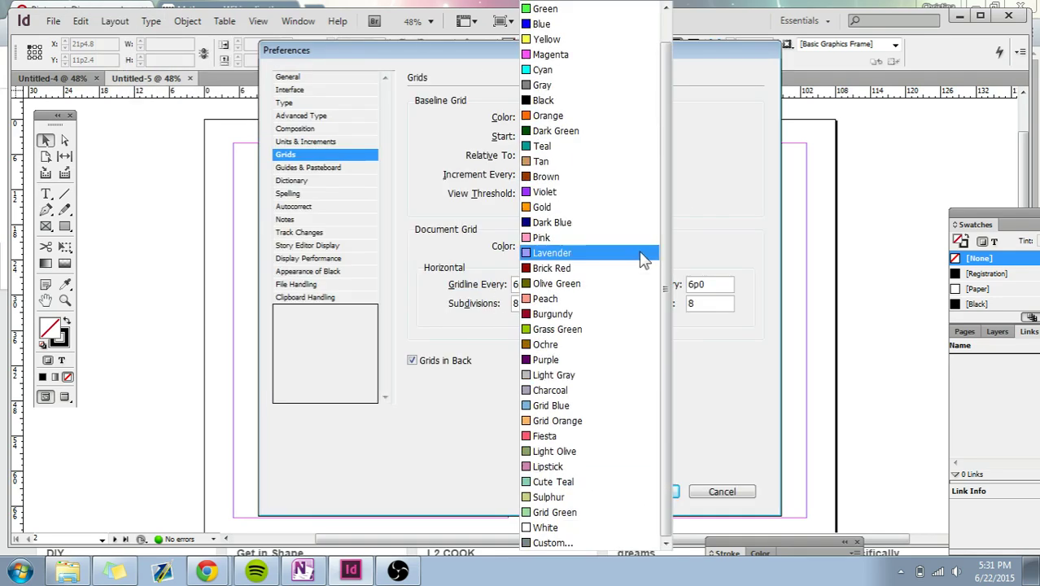
{"action": "scroll", "coordinate": [646, 255], "scroll_direction": "up", "scroll_amount": 1}
{"action": "scroll", "coordinate": [639, 360], "scroll_direction": "down", "scroll_amount": 1}
{"action": "scroll", "coordinate": [637, 317], "scroll_direction": "up", "scroll_amount": 1}
{"action": "scroll", "coordinate": [570, 112], "scroll_direction": "down", "scroll_amount": 1}
{"action": "left_click", "coordinate": [543, 82]}
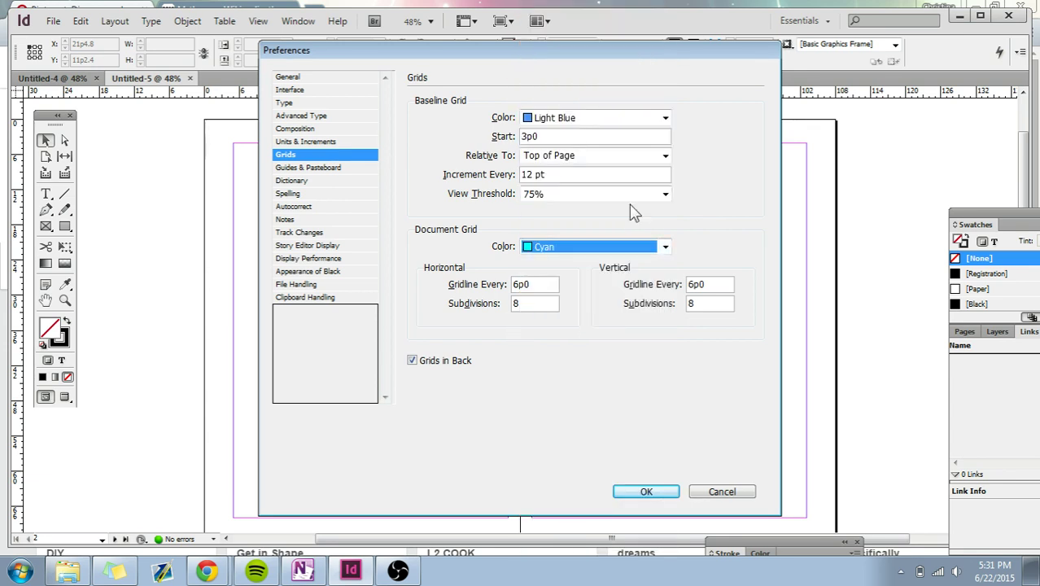
{"action": "left_click", "coordinate": [529, 306]}
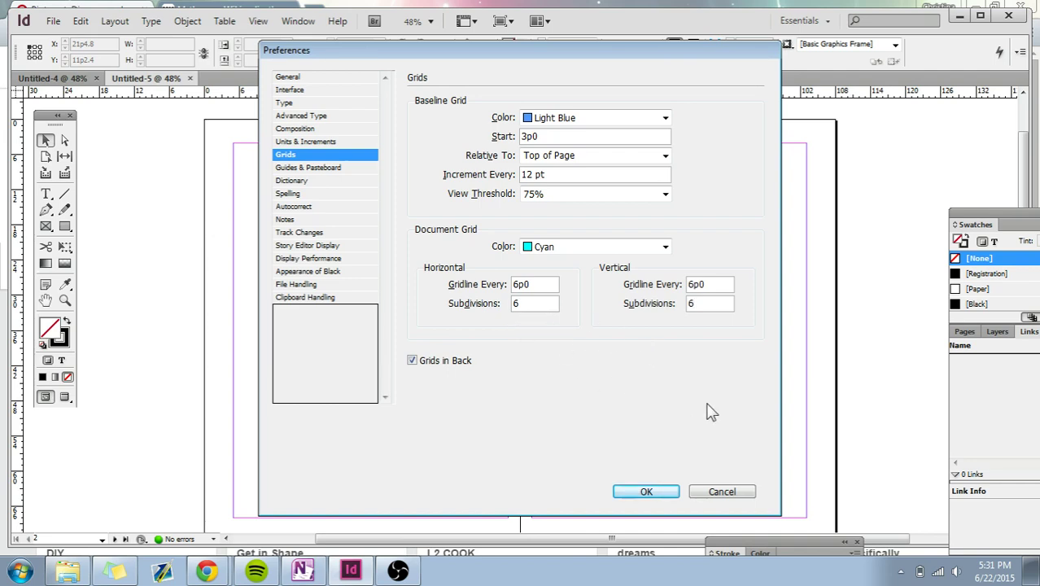
{"action": "left_click", "coordinate": [660, 493]}
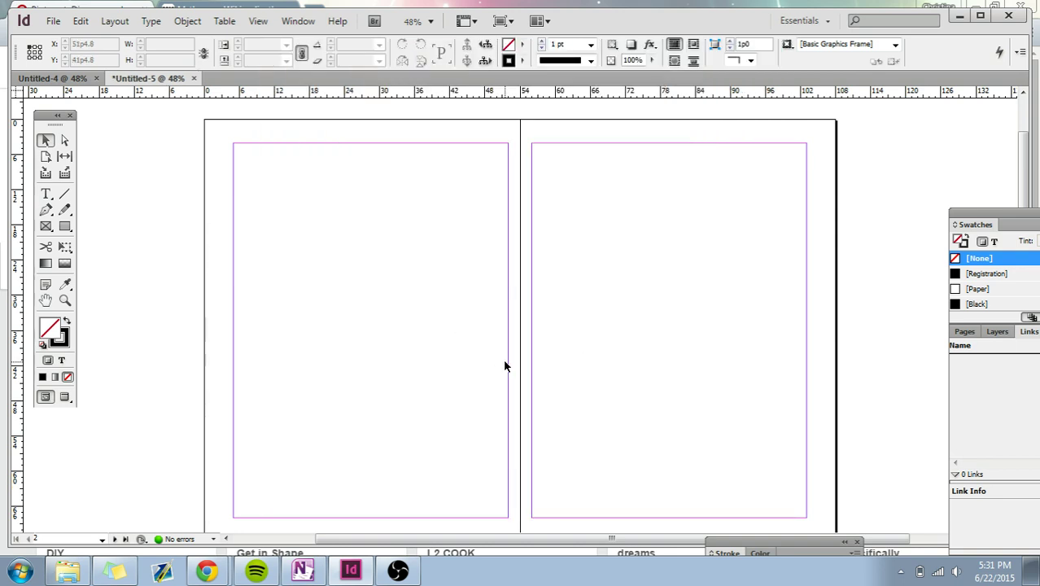
Step: Show the cyan document grid, hide the rulers with Ctrl+R, and switch back to Pinterest
{"action": "left_click", "coordinate": [259, 22]}
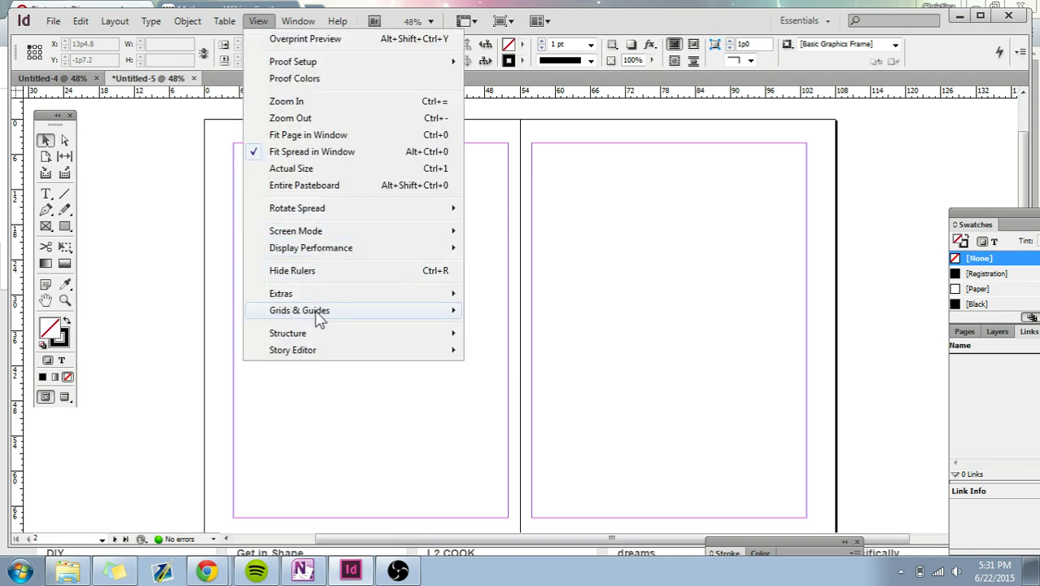
{"action": "mouse_move", "coordinate": [286, 313]}
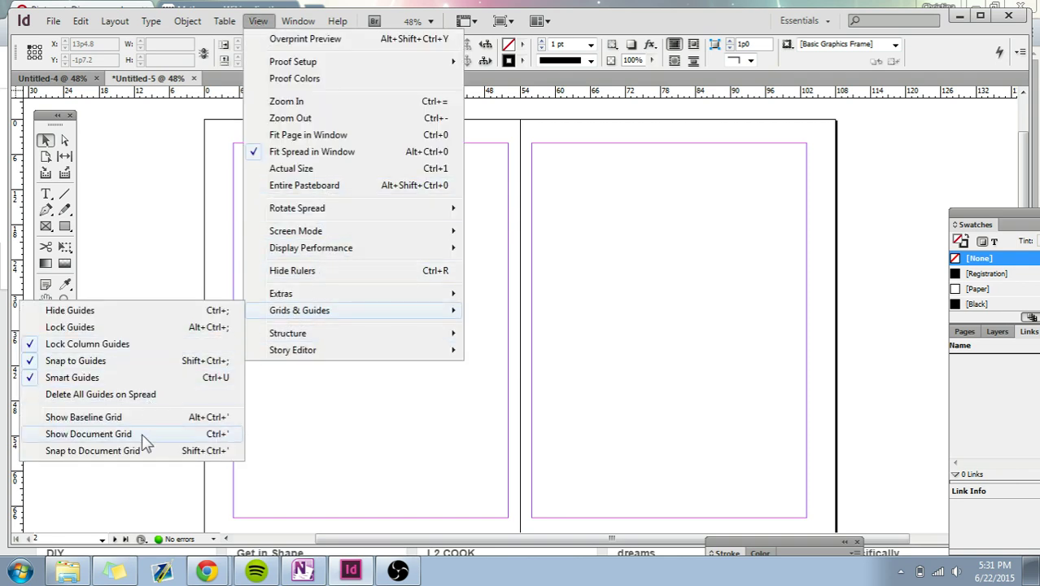
{"action": "left_click", "coordinate": [88, 434]}
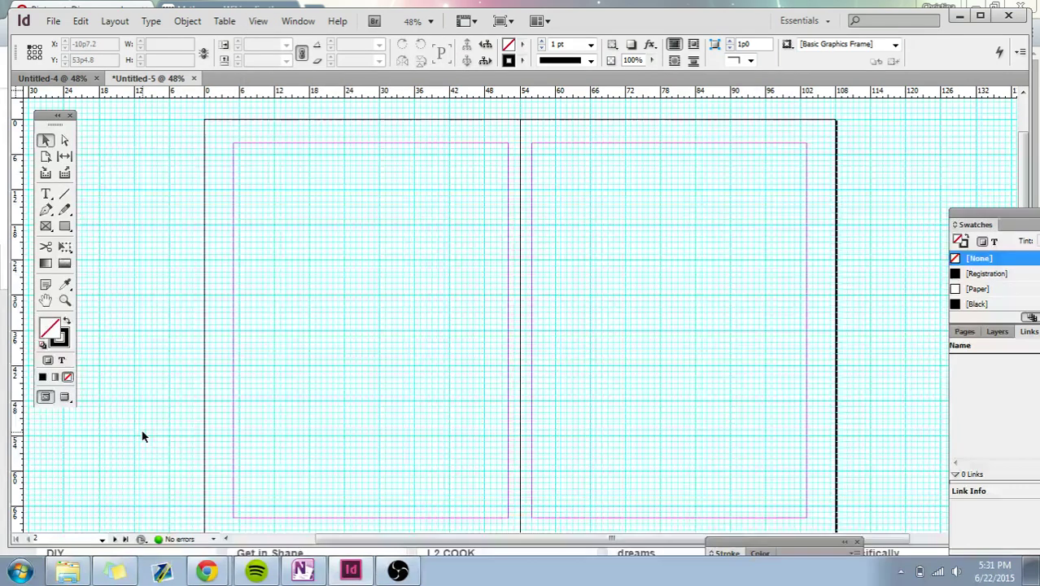
{"action": "scroll", "coordinate": [582, 345], "scroll_direction": "down", "scroll_amount": 2}
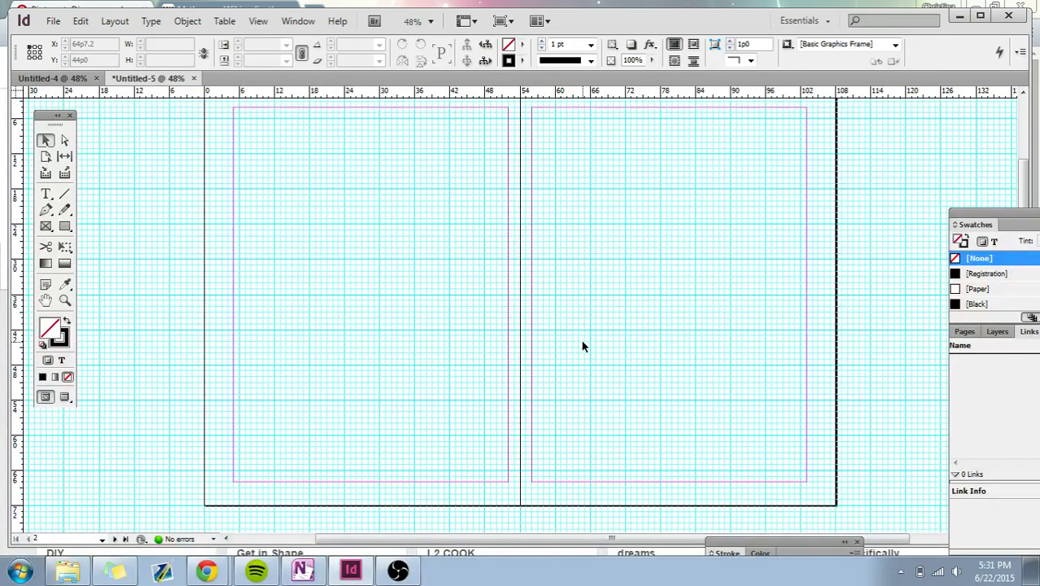
{"action": "scroll", "coordinate": [581, 346], "scroll_direction": "up", "scroll_amount": 2}
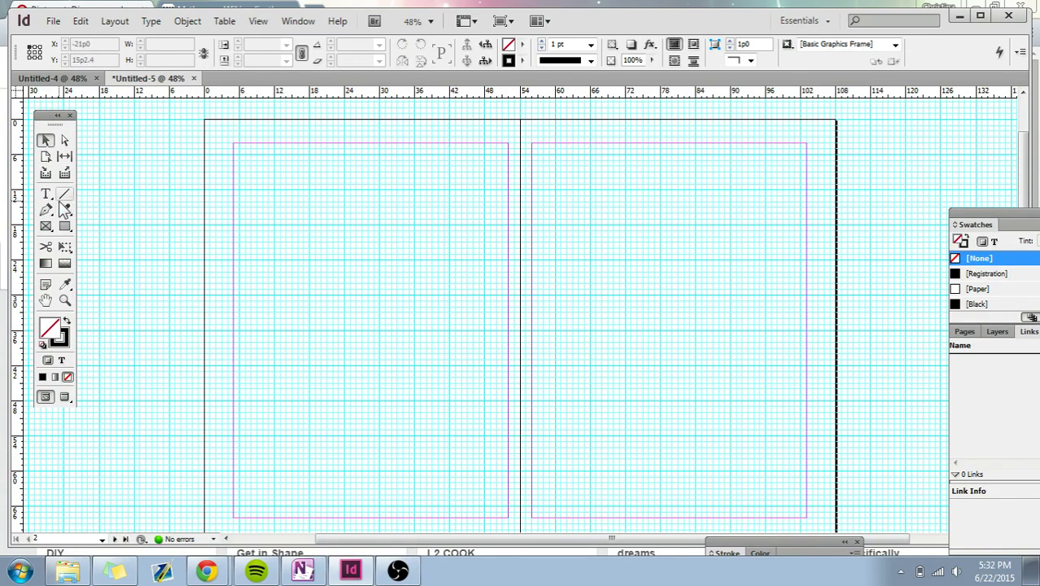
{"action": "key", "text": "ctrl+r"}
{"action": "left_click", "coordinate": [182, 553]}
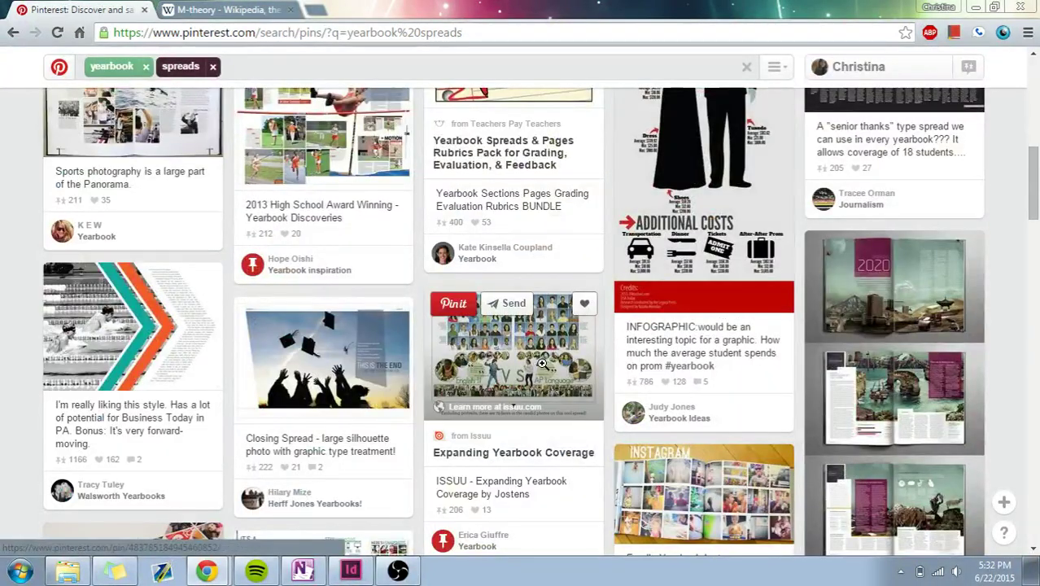
Step: View and close several yearbook spread pins, including raise your VOICE and winter northwest
{"action": "left_click", "coordinate": [542, 363]}
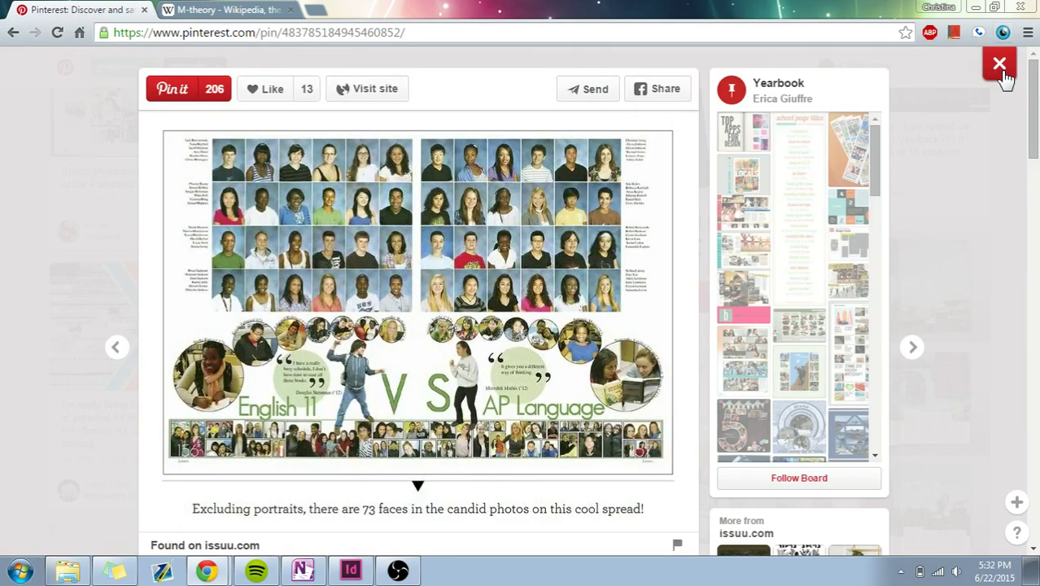
{"action": "left_click", "coordinate": [1004, 71]}
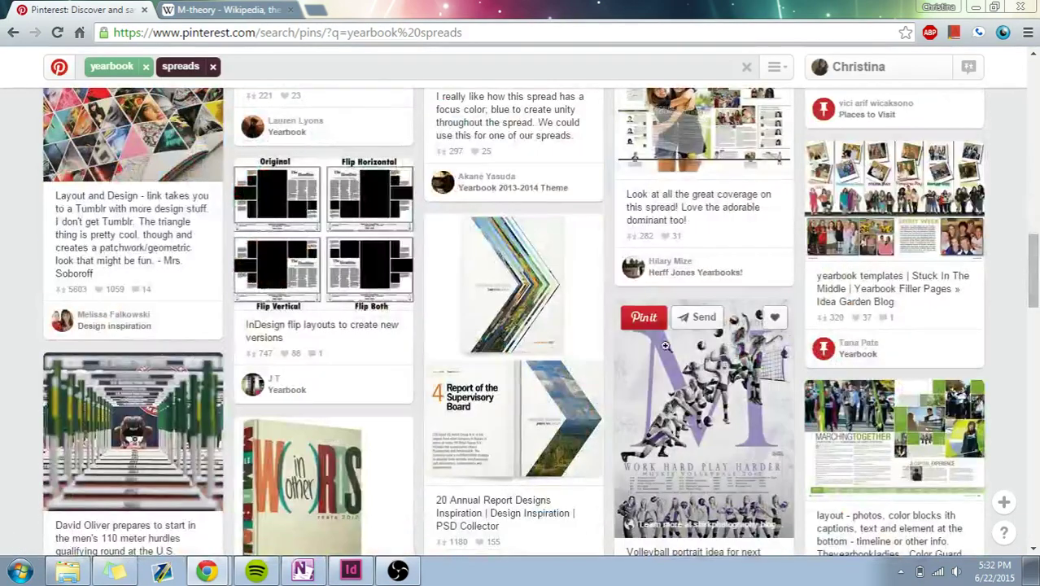
{"action": "scroll", "coordinate": [492, 424], "scroll_direction": "down", "scroll_amount": 4}
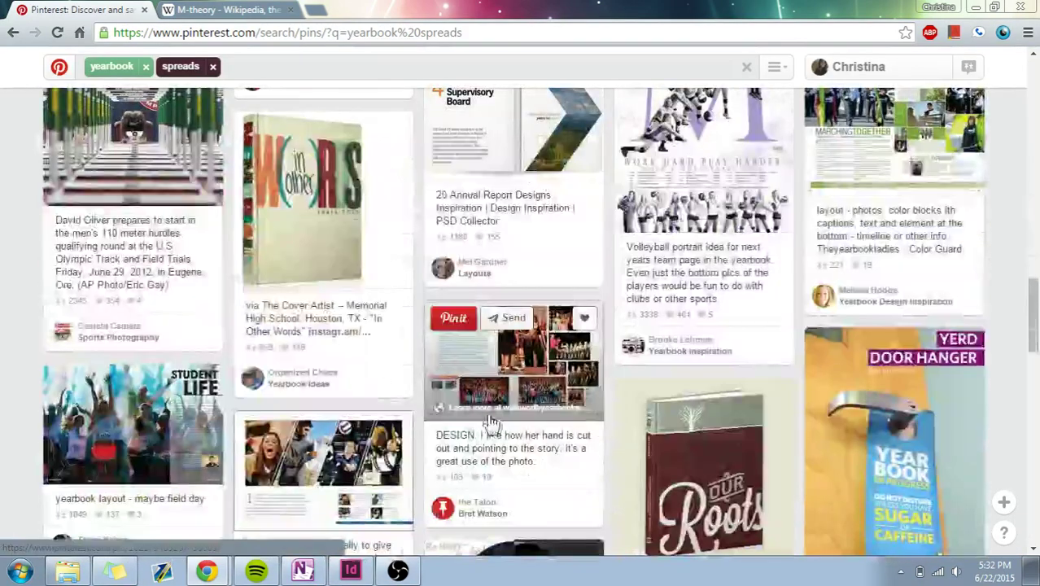
{"action": "left_click", "coordinate": [492, 423]}
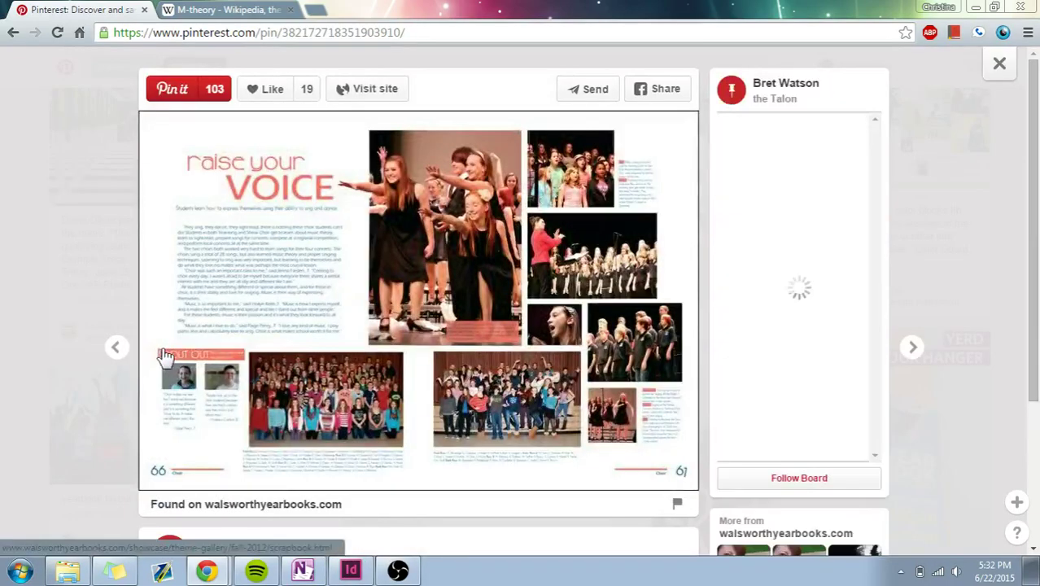
{"action": "left_click", "coordinate": [999, 64]}
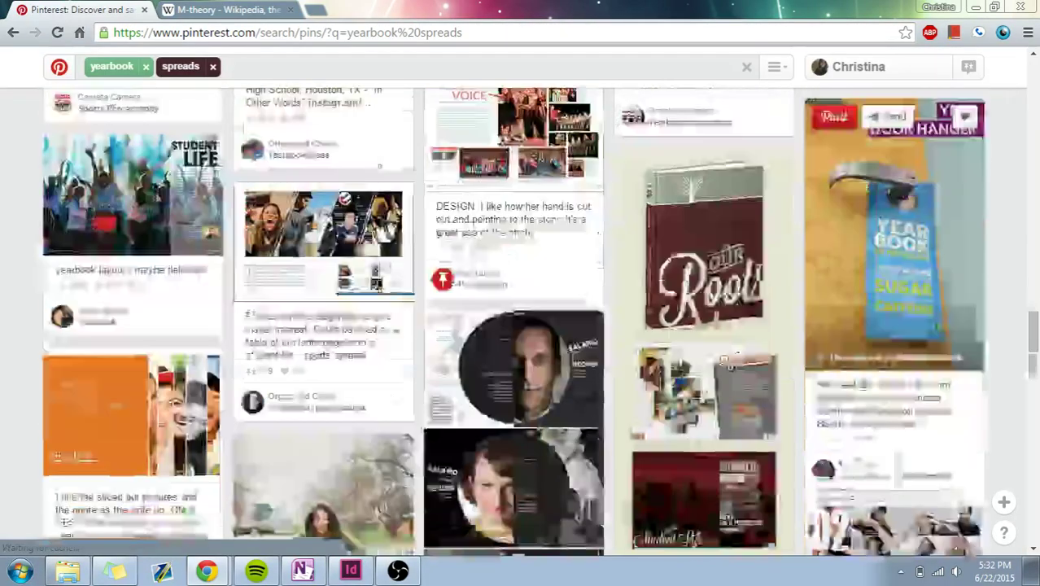
{"action": "scroll", "coordinate": [377, 281], "scroll_direction": "down", "scroll_amount": 3}
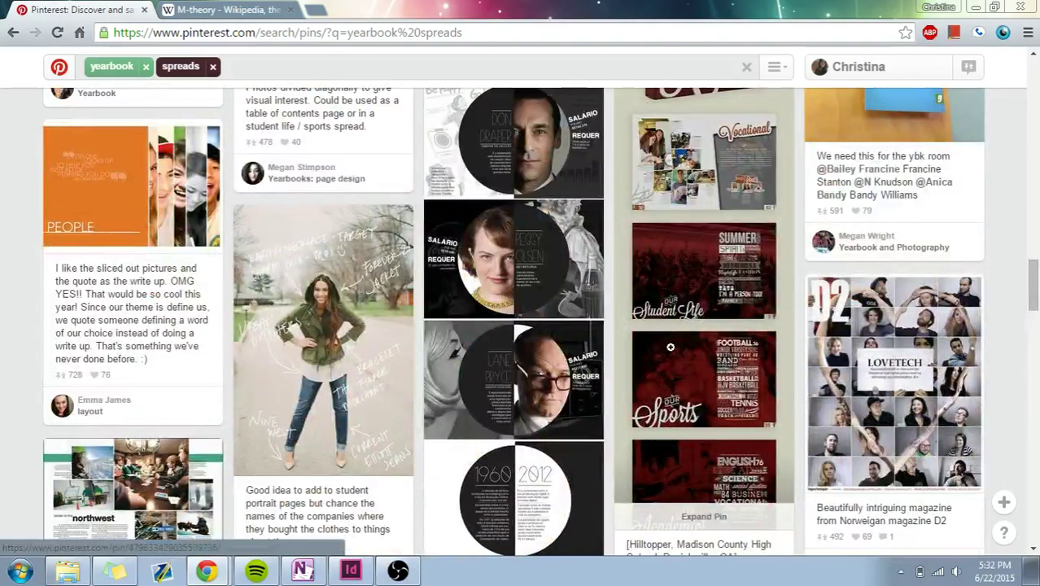
{"action": "scroll", "coordinate": [671, 347], "scroll_direction": "down", "scroll_amount": 2}
{"action": "scroll", "coordinate": [527, 346], "scroll_direction": "down", "scroll_amount": 4}
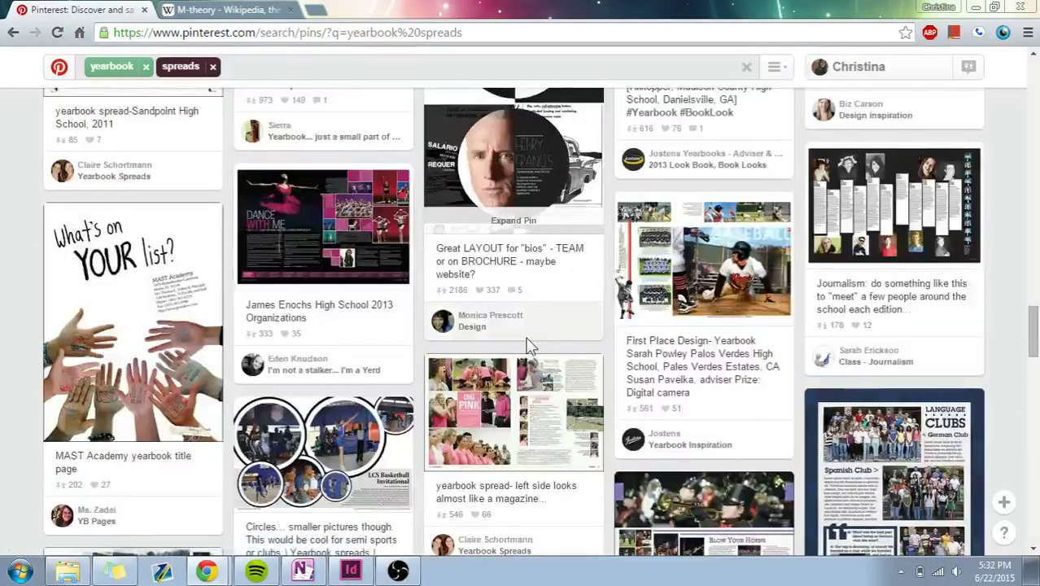
{"action": "scroll", "coordinate": [527, 346], "scroll_direction": "up", "scroll_amount": 2}
{"action": "left_click", "coordinate": [134, 195]}
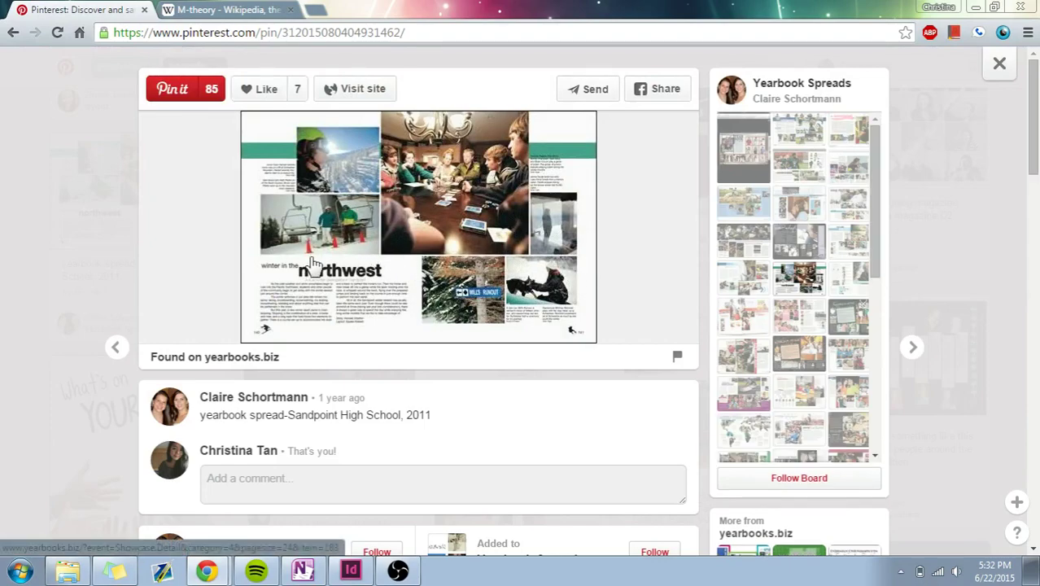
{"action": "left_click", "coordinate": [1005, 80]}
{"action": "scroll", "coordinate": [574, 455], "scroll_direction": "down", "scroll_amount": 4}
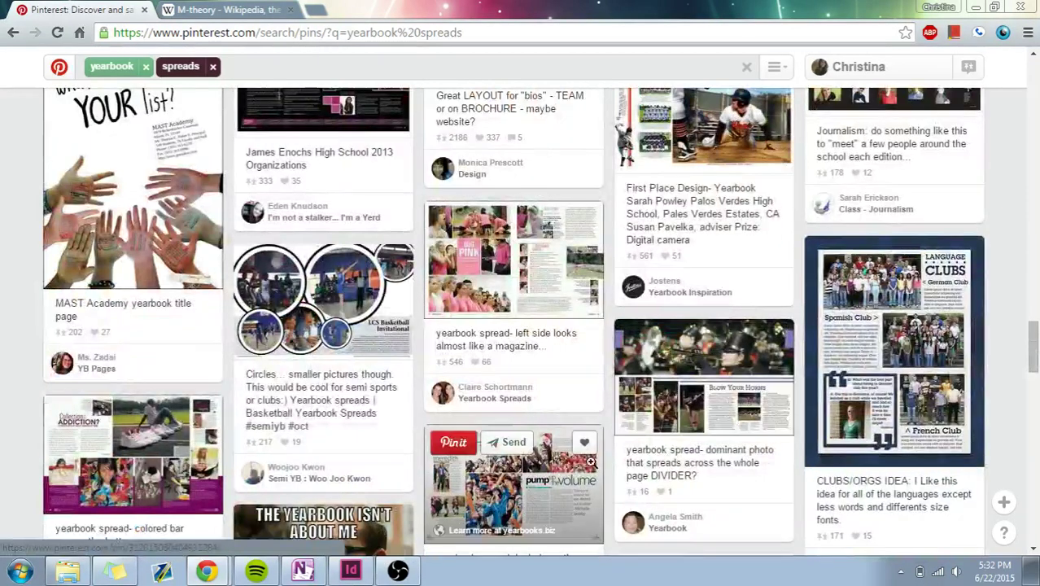
Step: Draw a first horizontal line across the full spread, just below the middle of the pages
{"action": "left_click", "coordinate": [351, 570]}
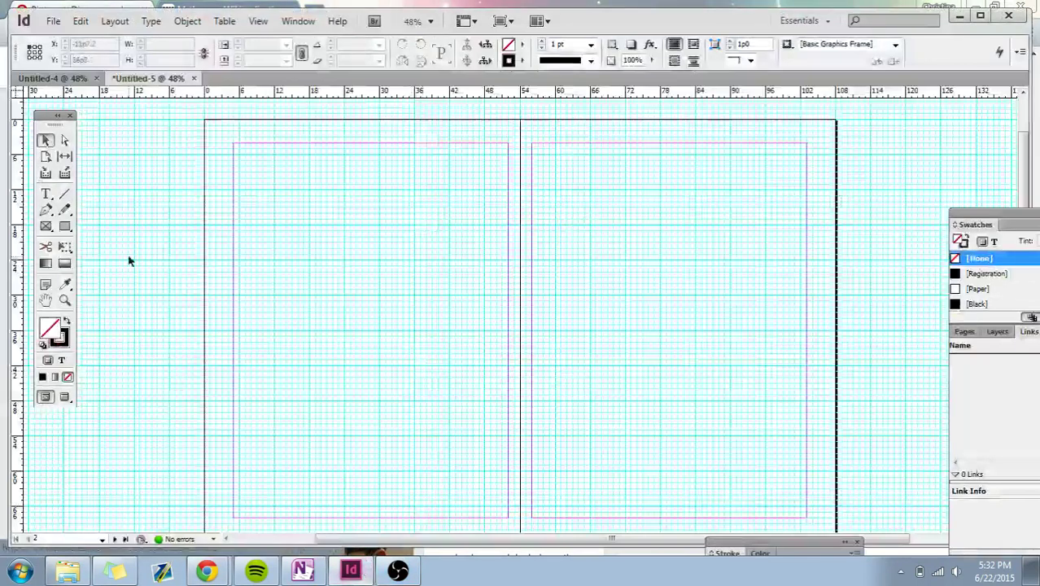
{"action": "scroll", "coordinate": [100, 236], "scroll_direction": "down", "scroll_amount": 1}
{"action": "left_click", "coordinate": [65, 195]}
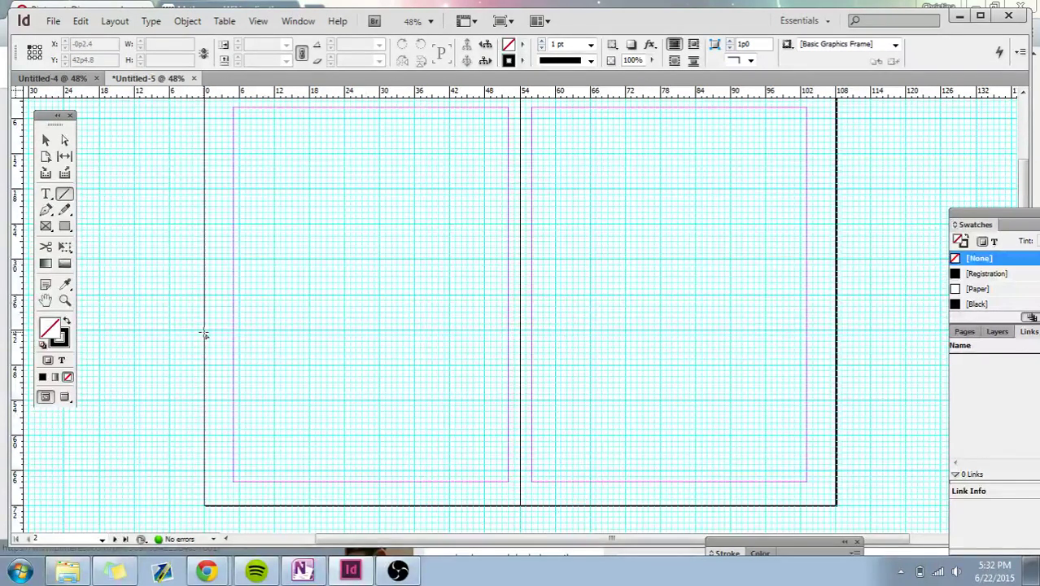
{"action": "mouse_move", "coordinate": [204, 329]}
{"action": "left_mouse_down"}
{"action": "mouse_move", "coordinate": [856, 346]}
{"action": "mouse_move", "coordinate": [838, 340]}
{"action": "left_mouse_up"}
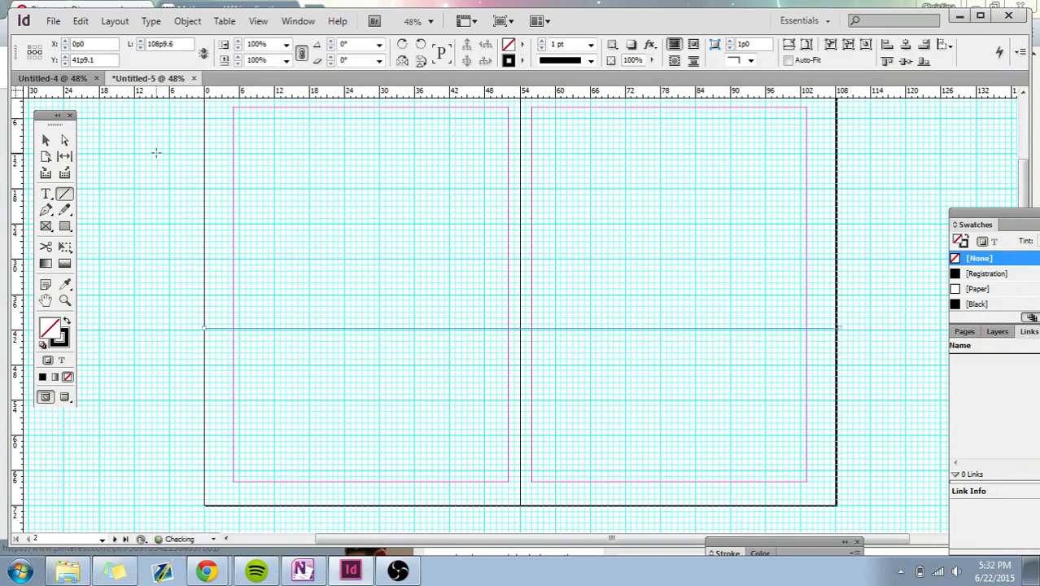
{"action": "left_click", "coordinate": [46, 140]}
{"action": "scroll", "coordinate": [177, 240], "scroll_direction": "up", "scroll_amount": 2}
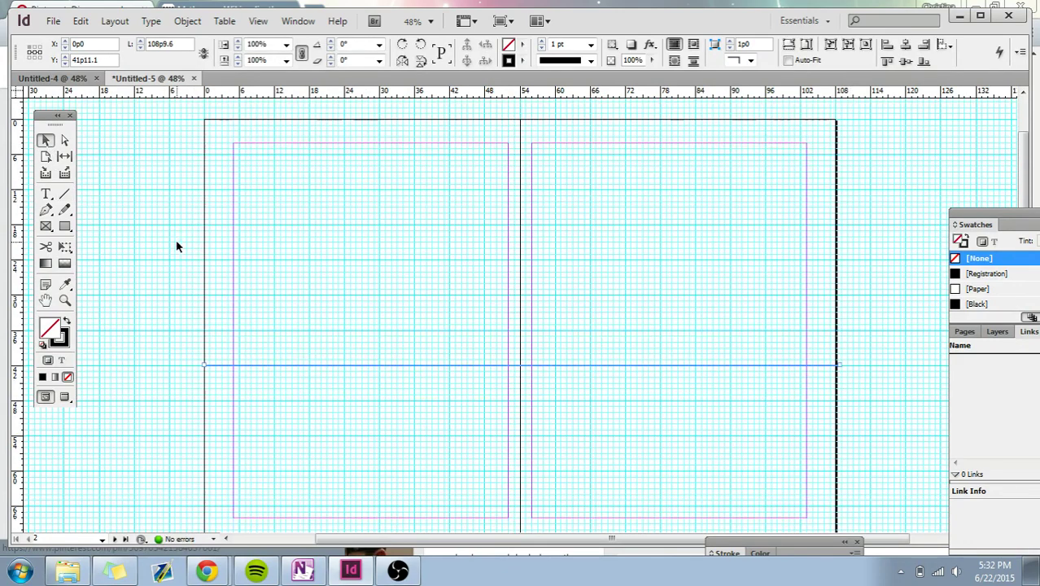
{"action": "left_click", "coordinate": [158, 288]}
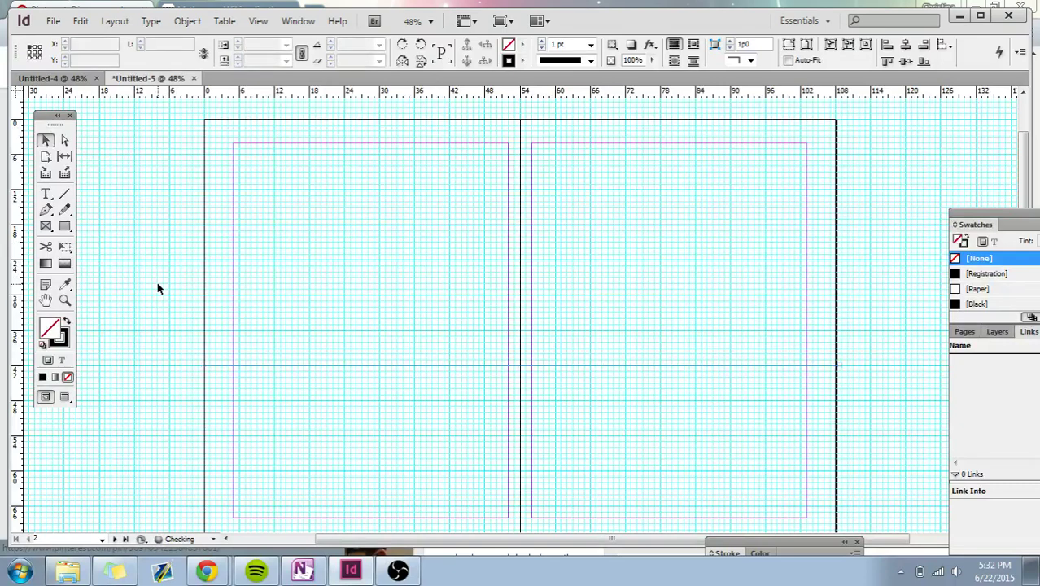
Step: Draw a second horizontal line across the spread just below the first one
{"action": "left_click", "coordinate": [72, 194]}
{"action": "scroll", "coordinate": [220, 314], "scroll_direction": "down", "scroll_amount": 2}
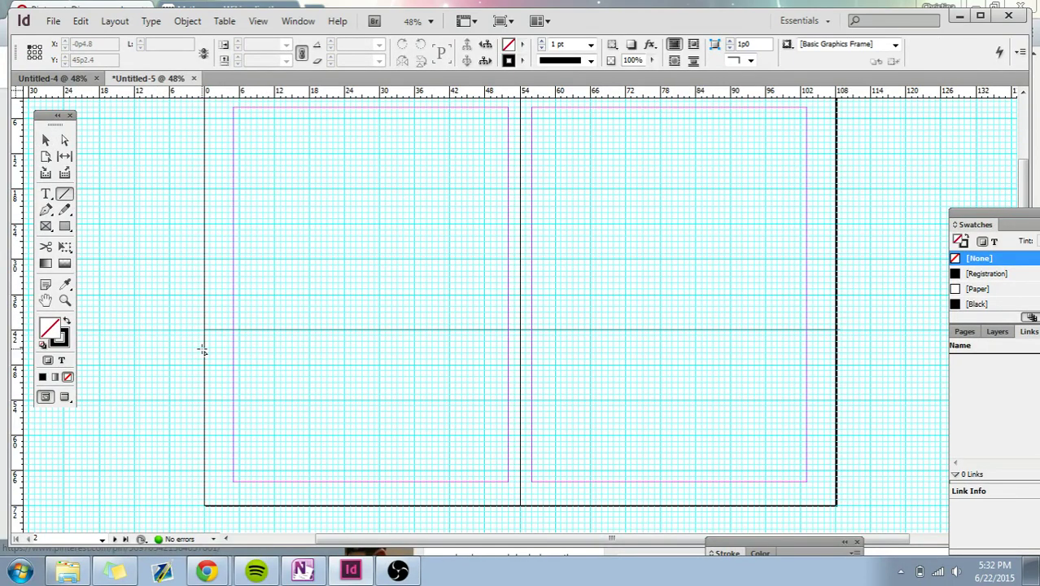
{"action": "left_click_drag", "start_coordinate": [204, 349], "coordinate": [849, 345]}
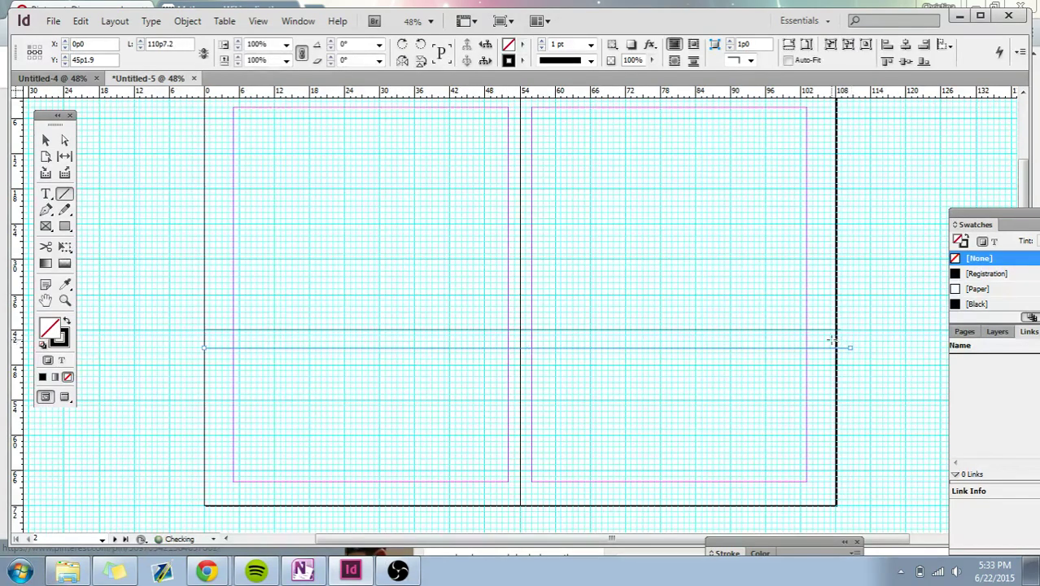
{"action": "left_click", "coordinate": [46, 143]}
{"action": "left_click", "coordinate": [342, 234]}
{"action": "scroll", "coordinate": [700, 279], "scroll_direction": "up", "scroll_amount": 3}
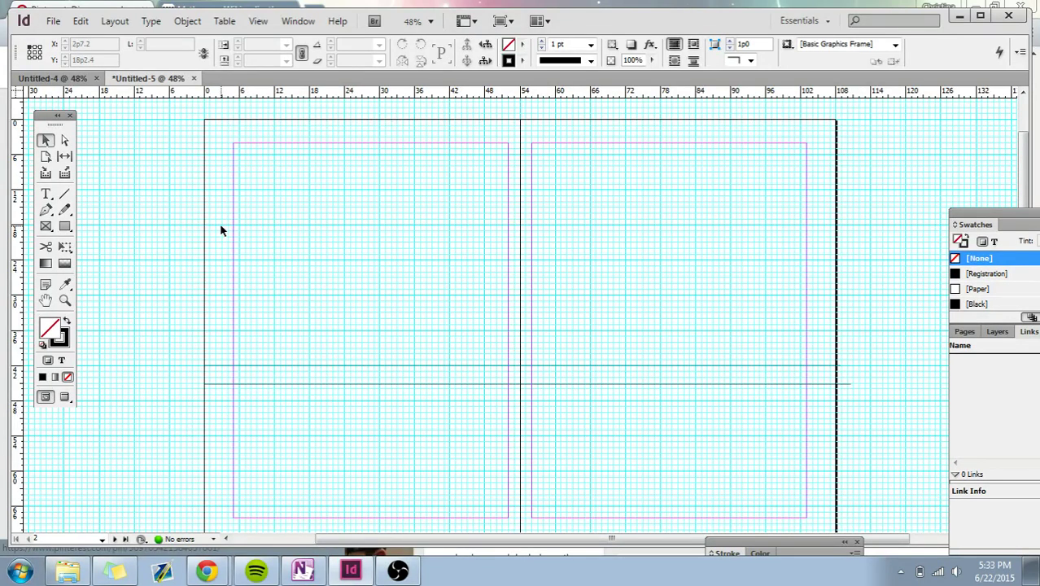
Step: Draw a 57p2.4 by 38p0.1 empty graphics frame across the gutter, from the top margin to the first line
{"action": "left_click", "coordinate": [45, 227]}
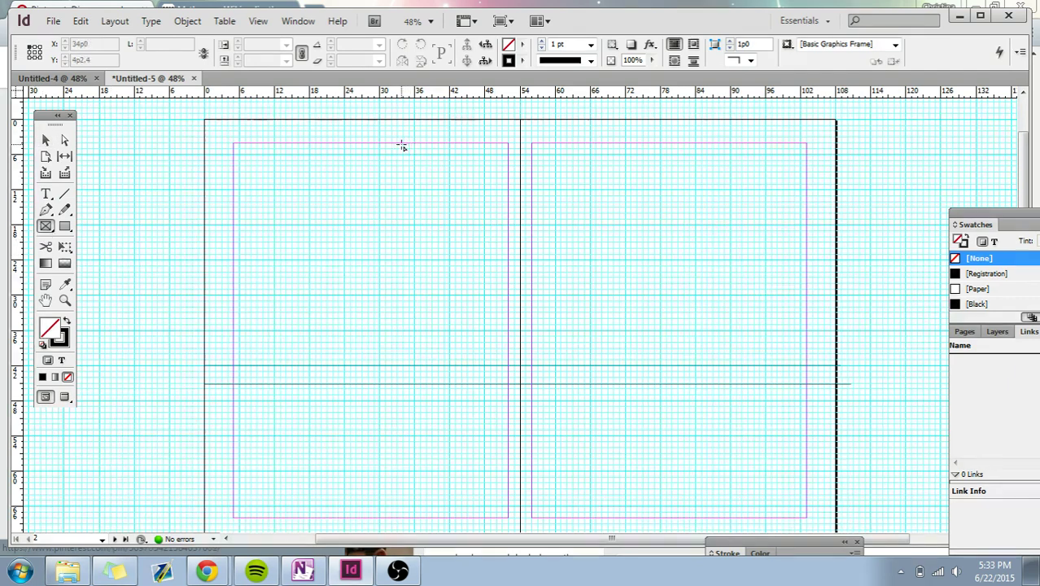
{"action": "mouse_move", "coordinate": [391, 144]}
{"action": "left_mouse_down"}
{"action": "mouse_move", "coordinate": [515, 277]}
{"action": "mouse_move", "coordinate": [726, 366]}
{"action": "left_mouse_up"}
{"action": "left_click", "coordinate": [46, 139]}
{"action": "left_click", "coordinate": [792, 266]}
{"action": "left_click", "coordinate": [602, 232]}
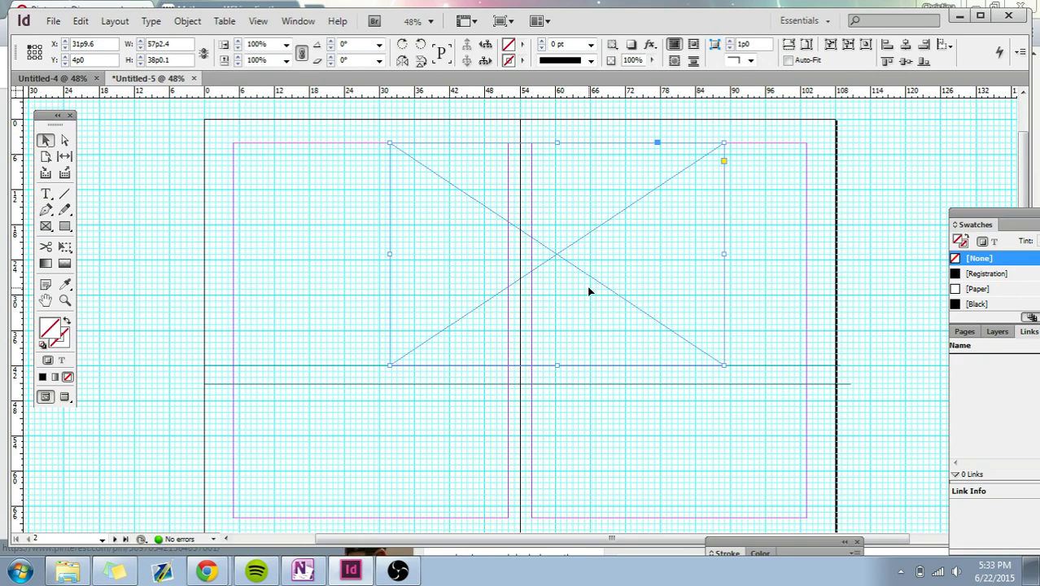
Step: Place the watercolour painting of the goggled figure into the gutter-spanning frame
{"action": "key", "text": "ctrl+d"}
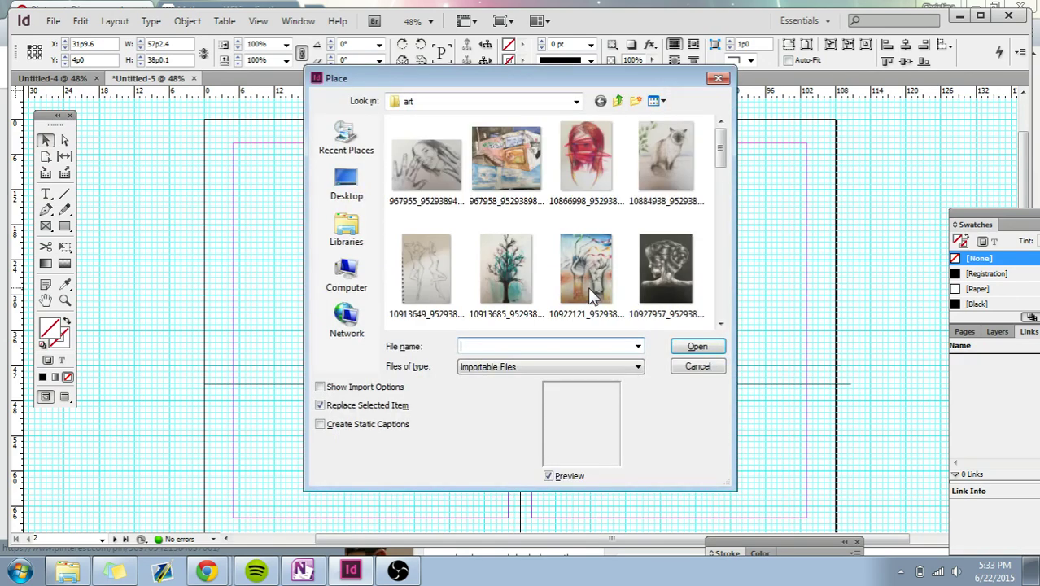
{"action": "left_click", "coordinate": [519, 182]}
{"action": "left_click_drag", "start_coordinate": [719, 151], "coordinate": [727, 220]}
{"action": "left_click", "coordinate": [525, 175]}
{"action": "left_click", "coordinate": [697, 347]}
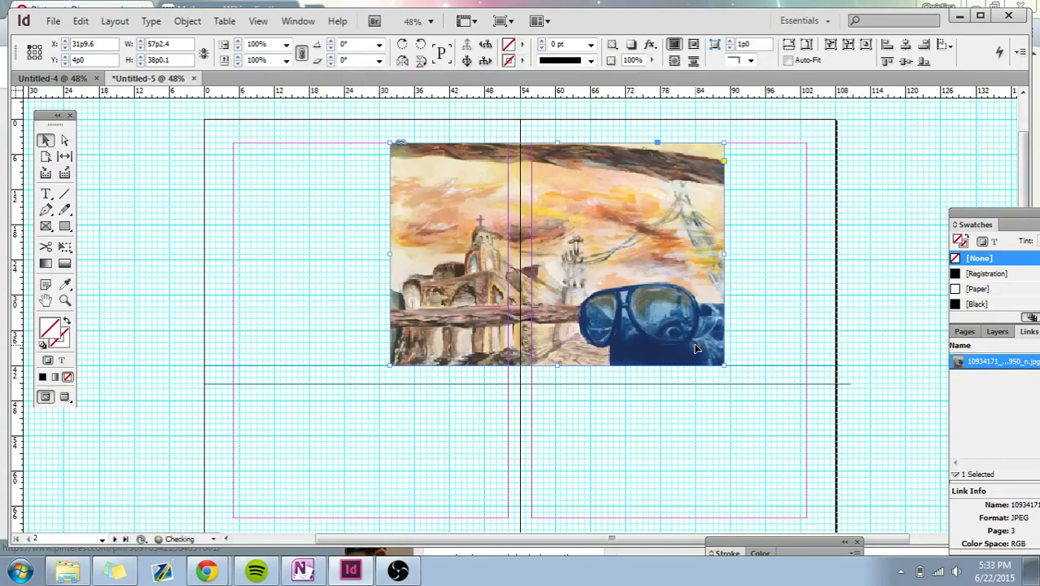
{"action": "key", "text": "Escape"}
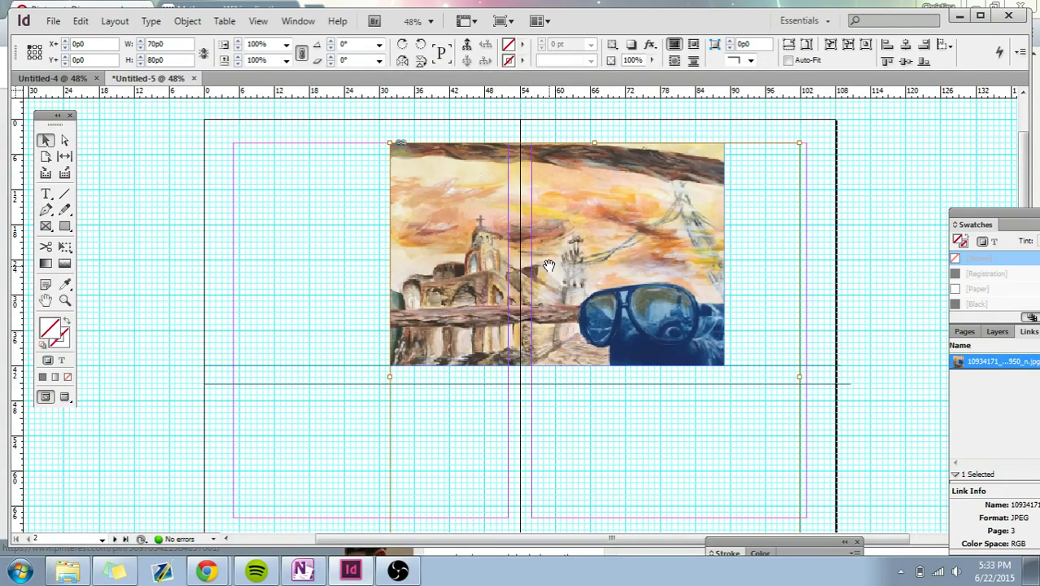
{"action": "left_click_drag", "start_coordinate": [548, 265], "coordinate": [508, 251]}
Step: Fit the painting proportionally, then scale it to about 83% and reposition it to cover the frame
{"action": "right_click", "coordinate": [572, 259]}
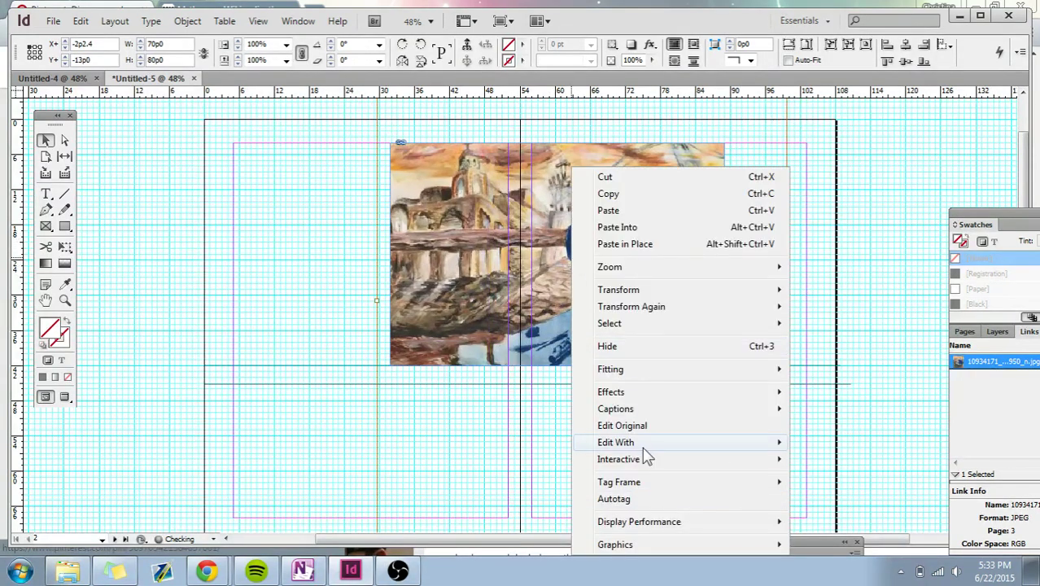
{"action": "mouse_move", "coordinate": [643, 376]}
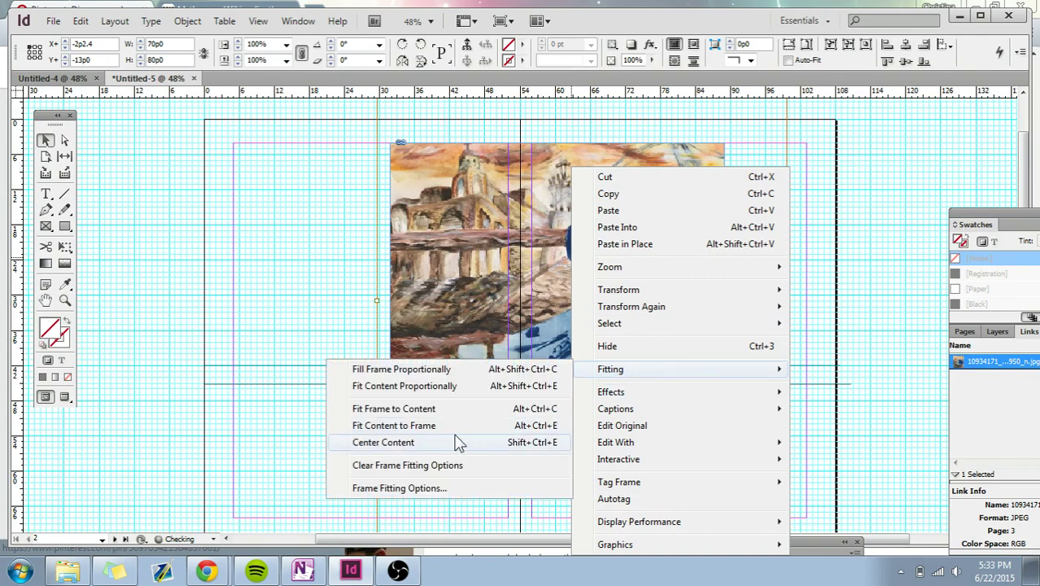
{"action": "left_click", "coordinate": [440, 387]}
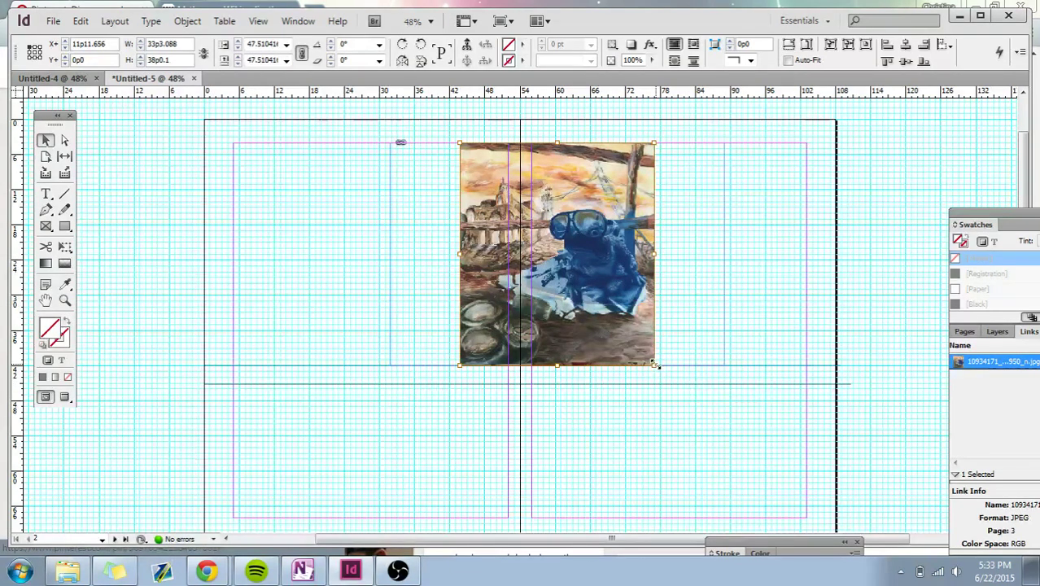
{"action": "left_click_drag", "start_coordinate": [655, 365], "coordinate": [725, 365]}
{"action": "left_click_drag", "start_coordinate": [591, 254], "coordinate": [518, 249]}
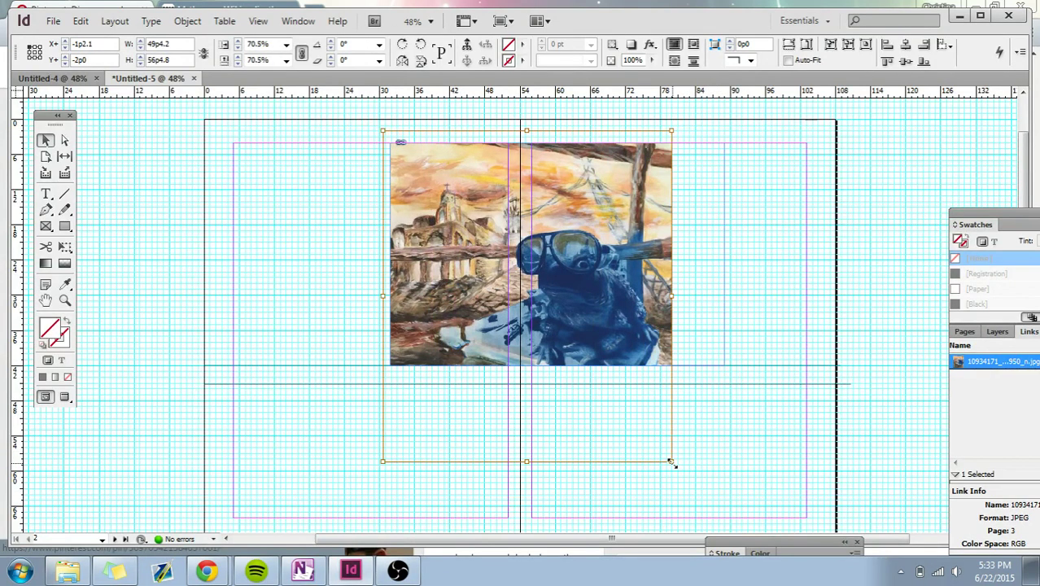
{"action": "left_click_drag", "start_coordinate": [672, 463], "coordinate": [725, 507]}
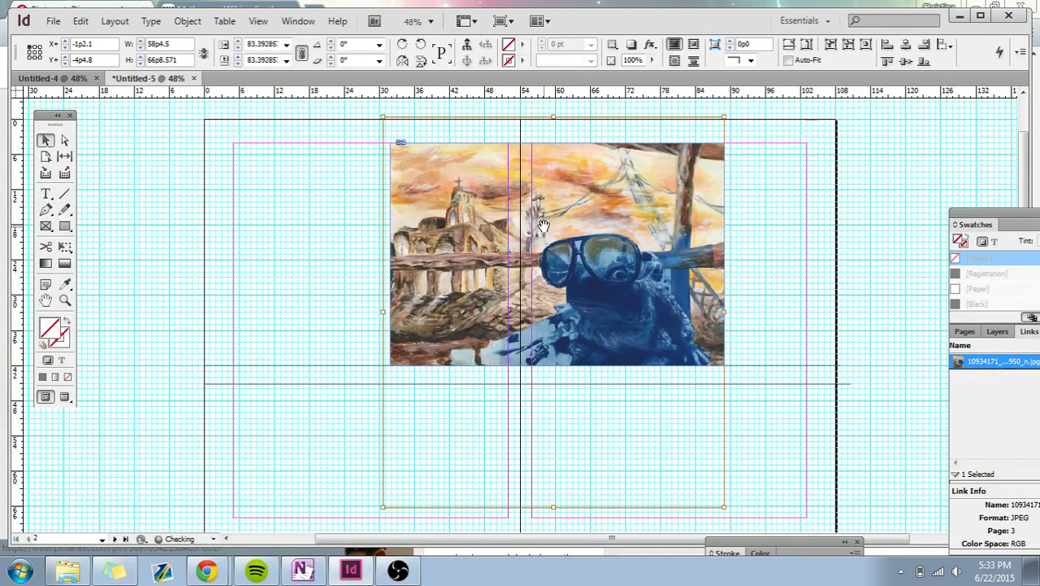
{"action": "left_click_drag", "start_coordinate": [543, 226], "coordinate": [548, 267]}
{"action": "left_click_drag", "start_coordinate": [644, 279], "coordinate": [649, 280]}
{"action": "left_click", "coordinate": [810, 245]}
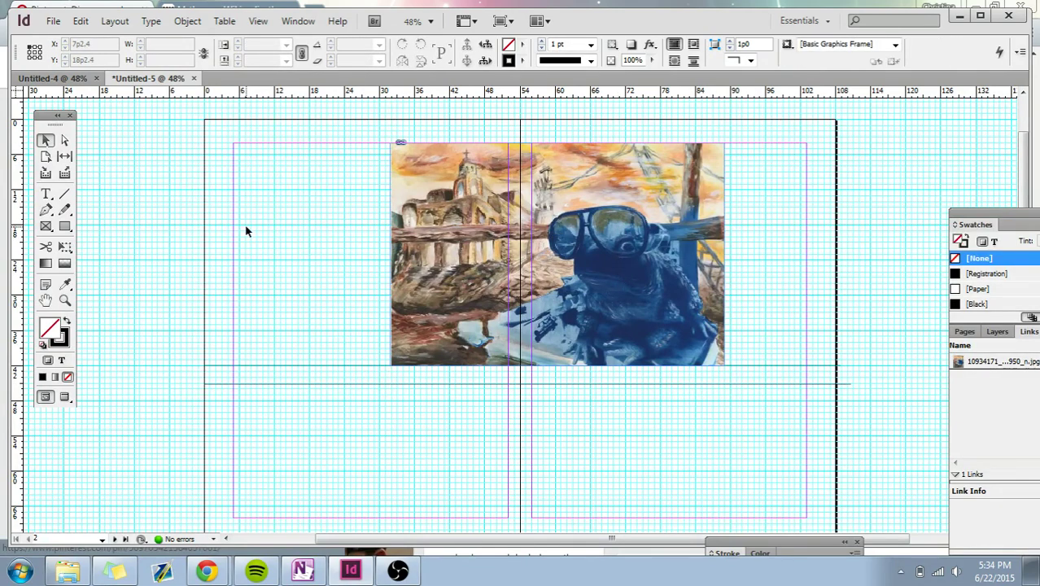
Step: Draw a 14p0 circle on the left page beside the painting, then reselect the artwork frame
{"action": "left_click_drag", "start_coordinate": [74, 236], "coordinate": [99, 240]}
{"action": "left_click_drag", "start_coordinate": [248, 210], "coordinate": [332, 295]}
{"action": "scroll", "coordinate": [325, 359], "scroll_direction": "down", "scroll_amount": 1}
{"action": "scroll", "coordinate": [346, 306], "scroll_direction": "up", "scroll_amount": 2}
{"action": "key", "text": "v"}
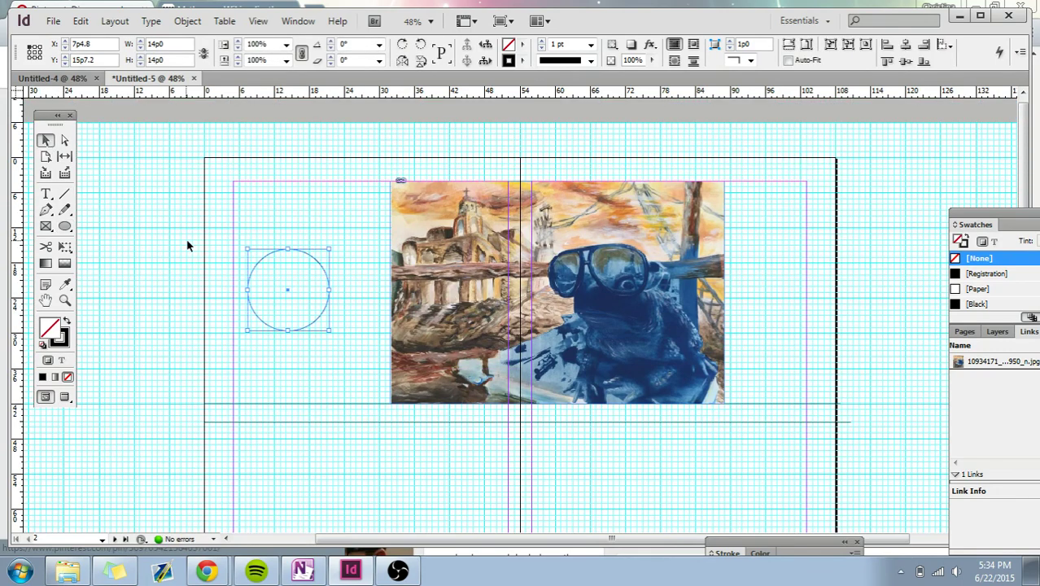
{"action": "left_click", "coordinate": [195, 240]}
{"action": "left_click", "coordinate": [714, 295]}
{"action": "left_click_drag", "start_coordinate": [688, 295], "coordinate": [685, 294]}
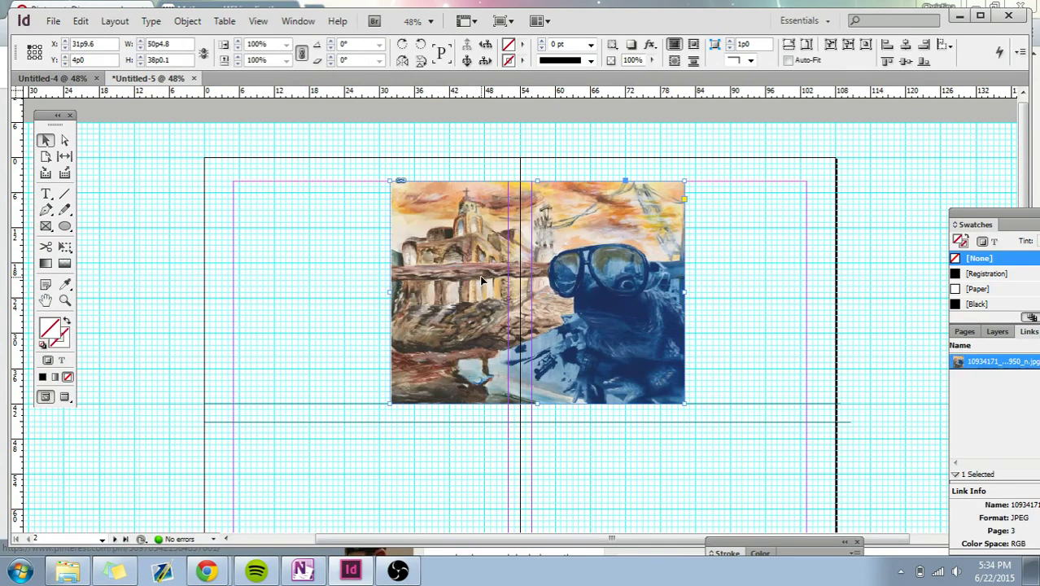
{"action": "left_click", "coordinate": [293, 291]}
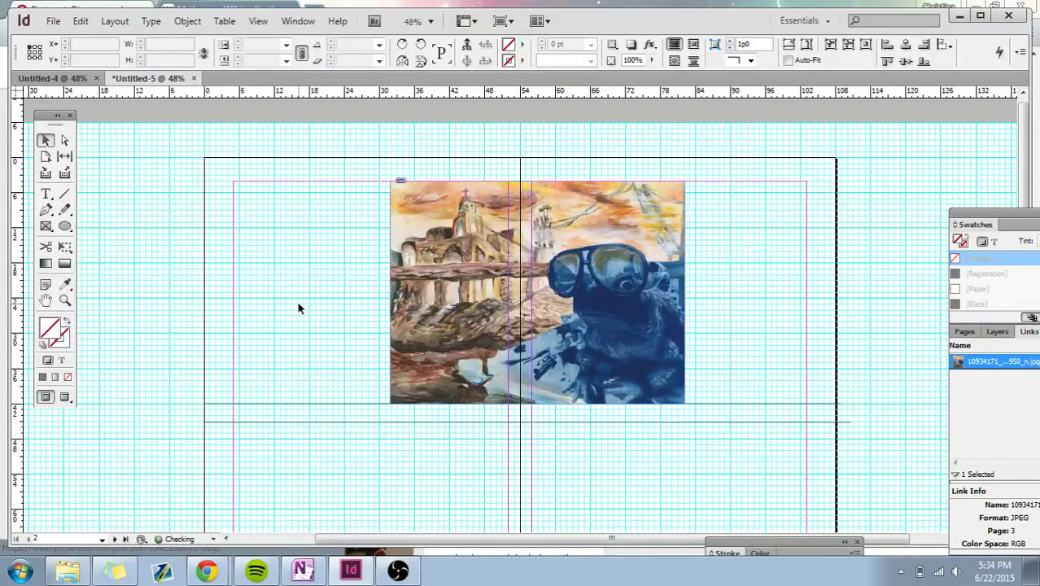
{"action": "left_click", "coordinate": [46, 194]}
{"action": "scroll", "coordinate": [303, 333], "scroll_direction": "down", "scroll_amount": 3}
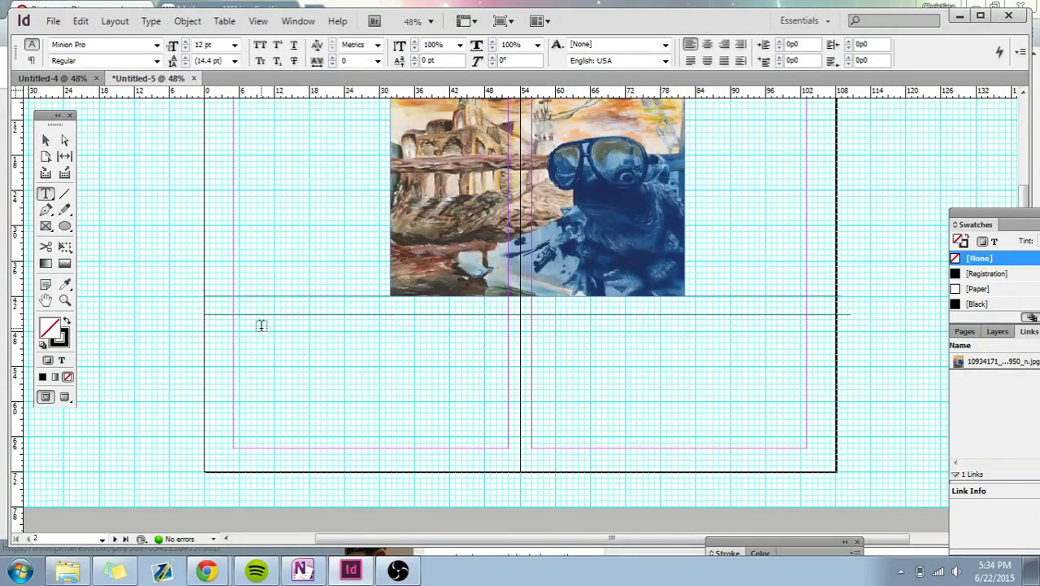
{"action": "scroll", "coordinate": [301, 350], "scroll_direction": "up", "scroll_amount": 4}
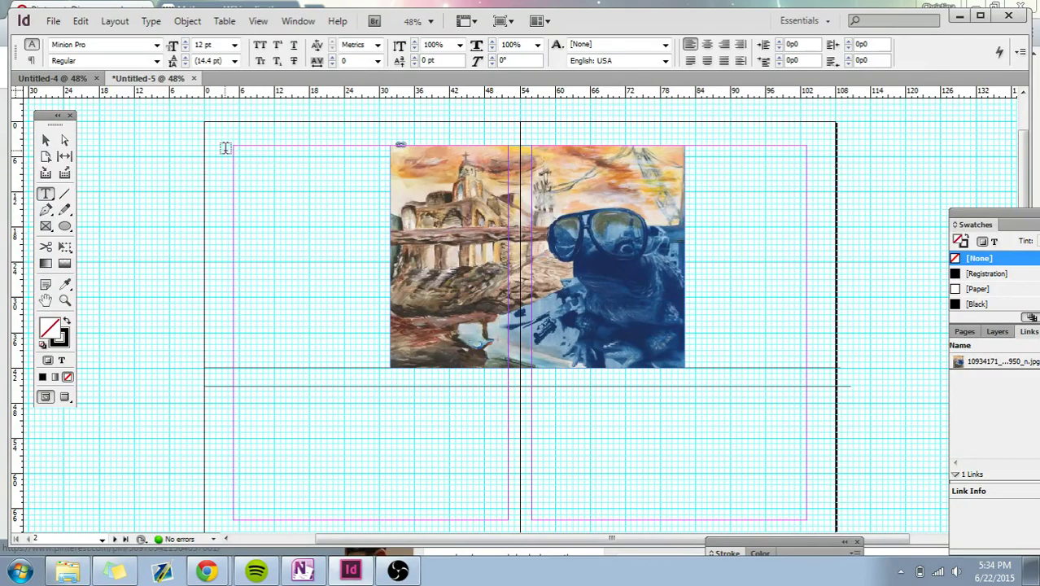
Step: Draw a text frame at the top left of the left page and set its font to Bebas Neue
{"action": "left_click_drag", "start_coordinate": [234, 150], "coordinate": [384, 191]}
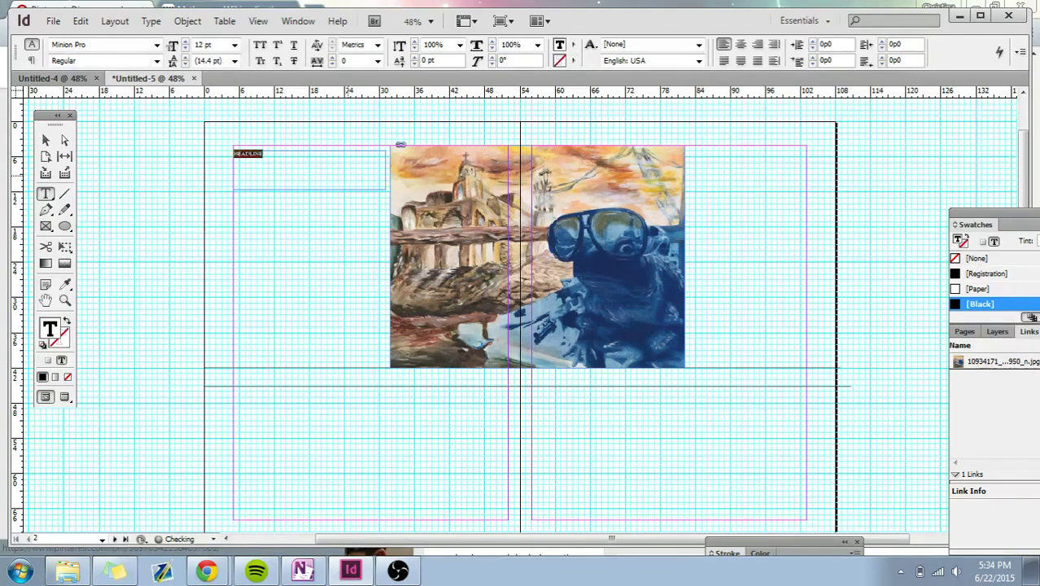
{"action": "left_click", "coordinate": [109, 43]}
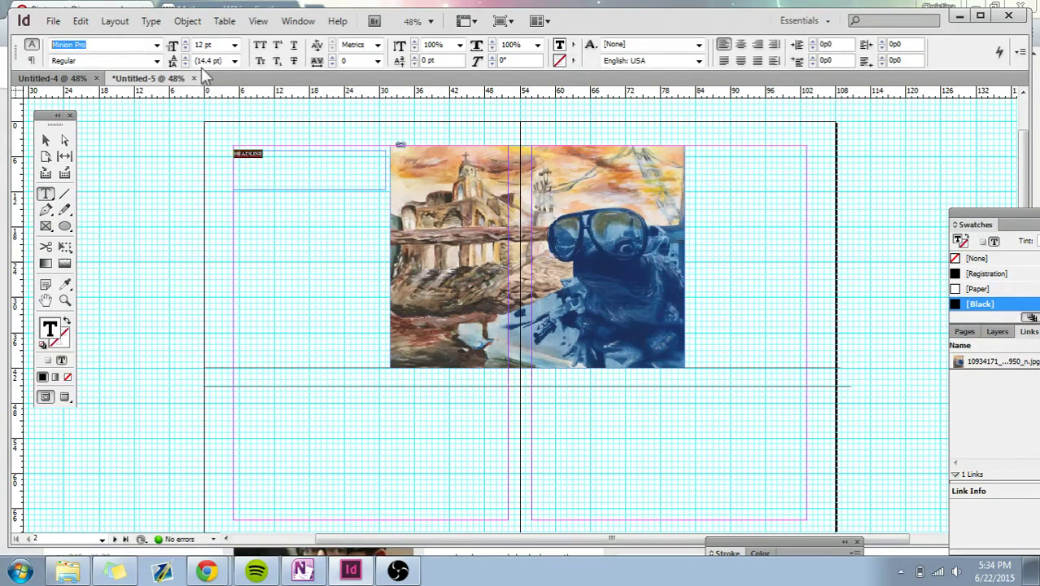
{"action": "left_click", "coordinate": [157, 44]}
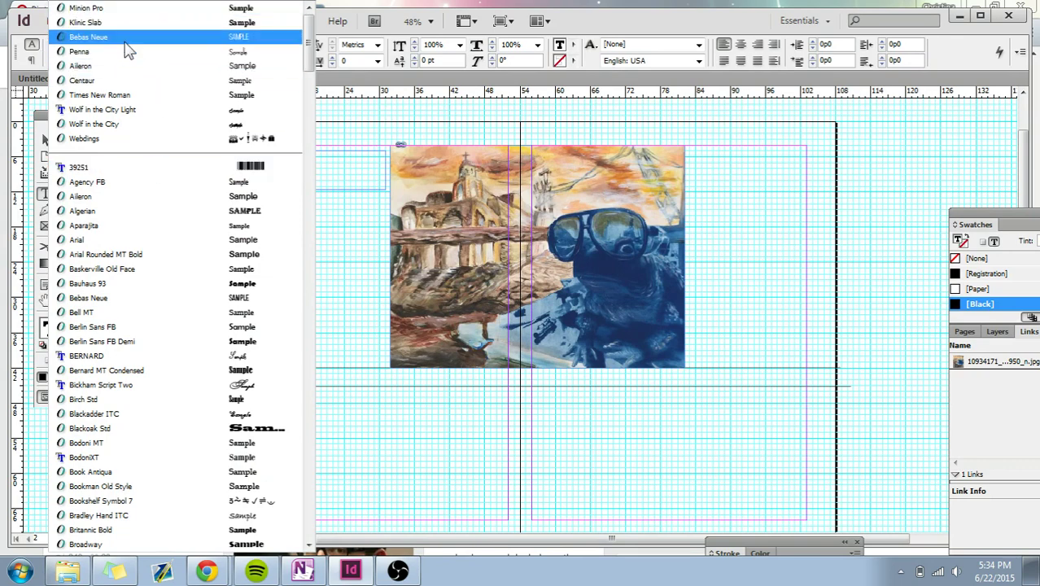
{"action": "left_click", "coordinate": [122, 39]}
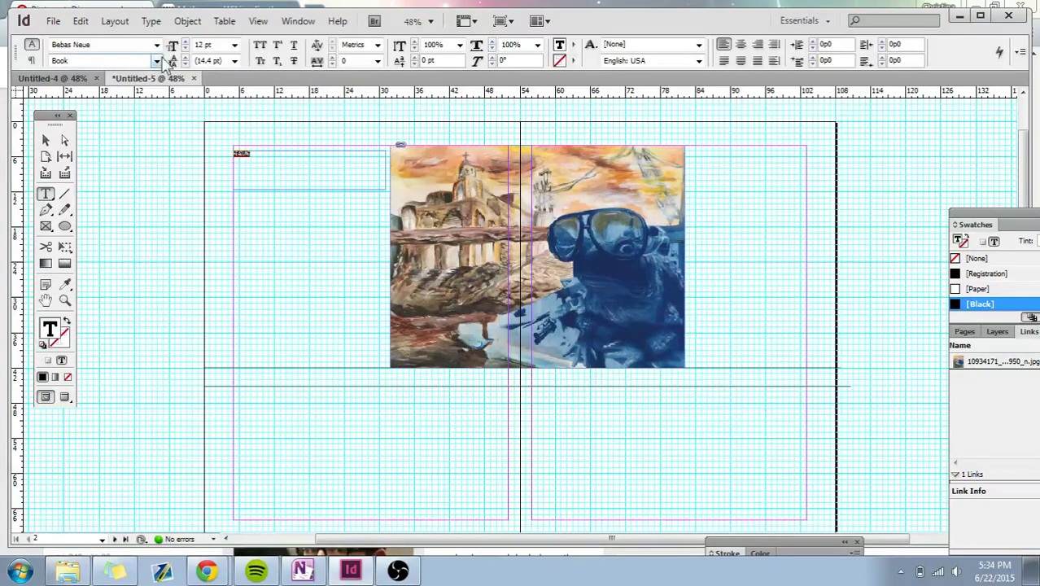
Step: Set the headline font size to 100 pt
{"action": "left_click", "coordinate": [236, 46]}
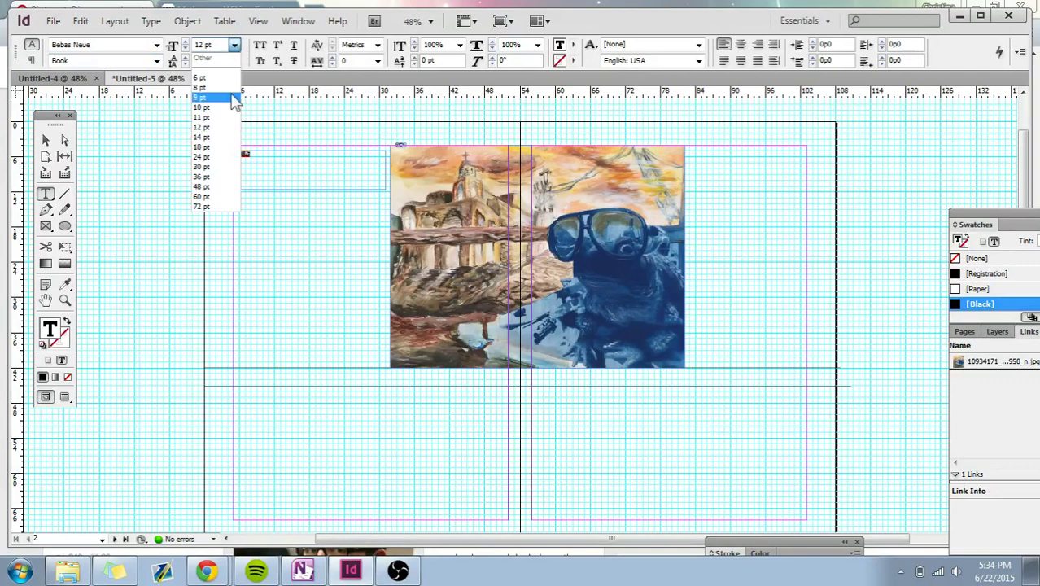
{"action": "left_click", "coordinate": [216, 209]}
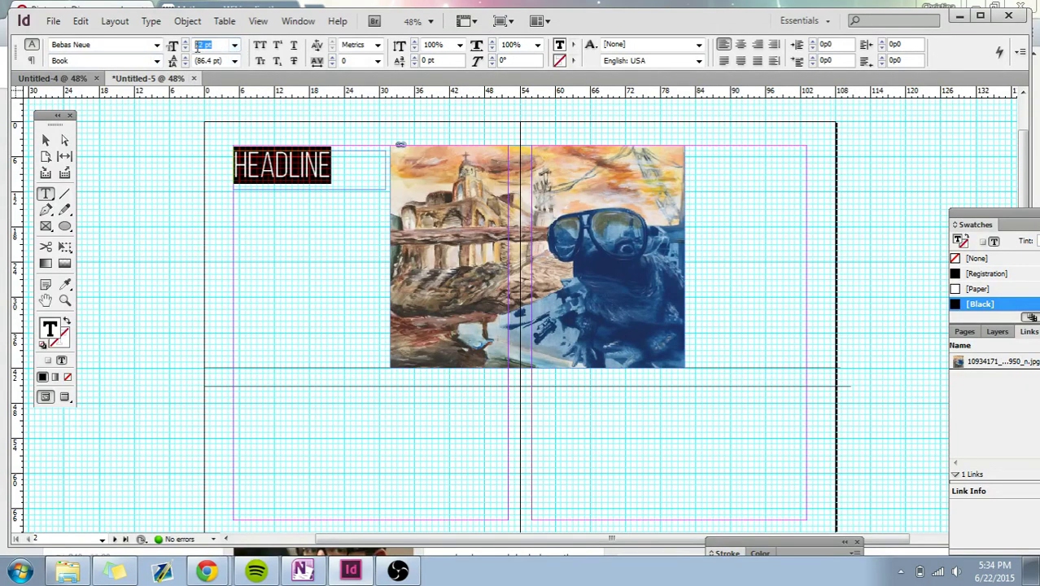
{"action": "type", "text": "120"}
{"action": "key", "text": "Return"}
{"action": "type", "text": "110"}
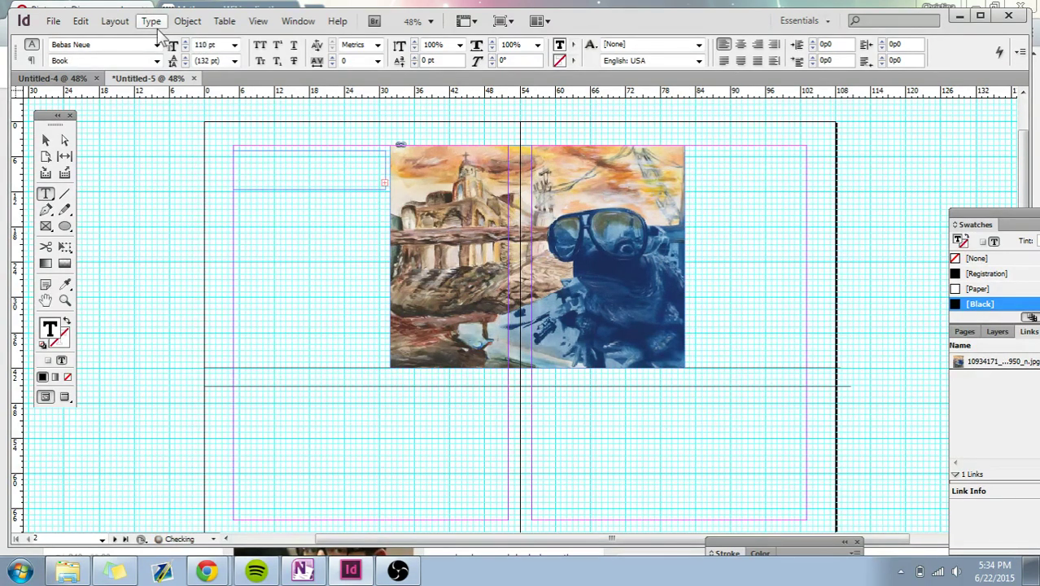
{"action": "key", "text": "Return"}
{"action": "type", "text": "100"}
{"action": "key", "text": "Return"}
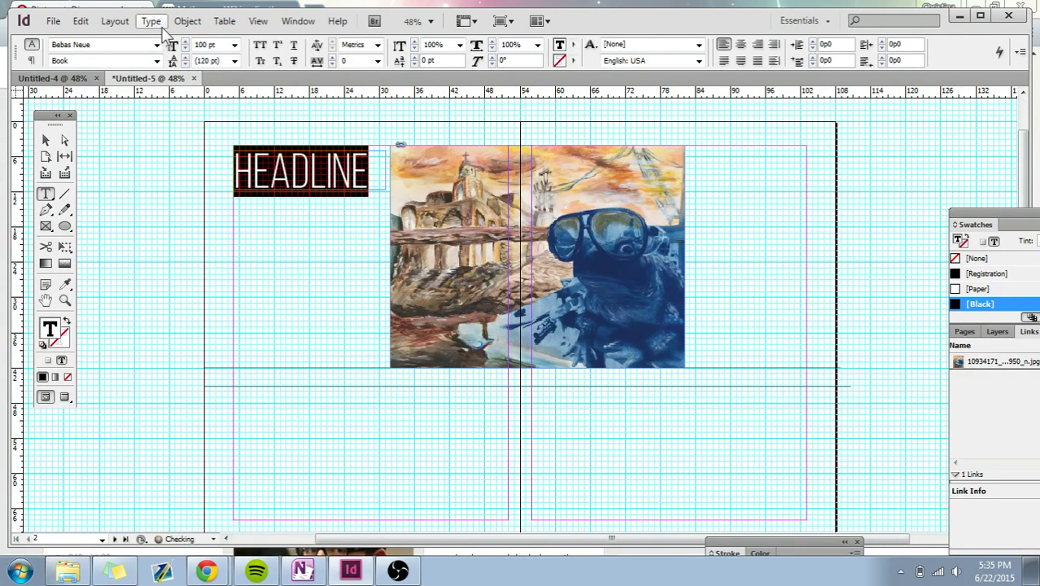
Step: Apply the Regular weight of Bebas Neue to the HEADLINE text
{"action": "right_click", "coordinate": [303, 159]}
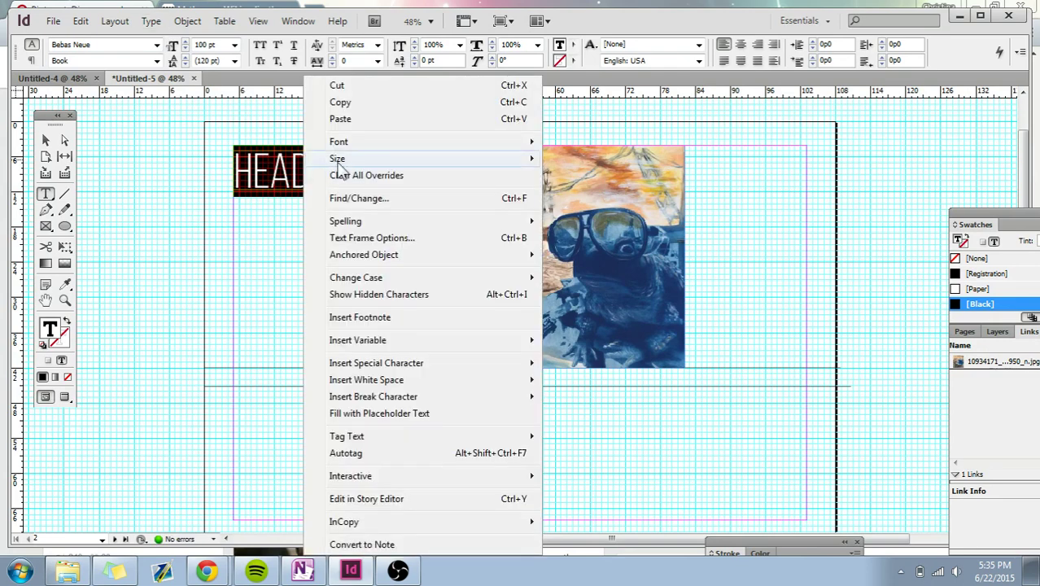
{"action": "mouse_move", "coordinate": [374, 152]}
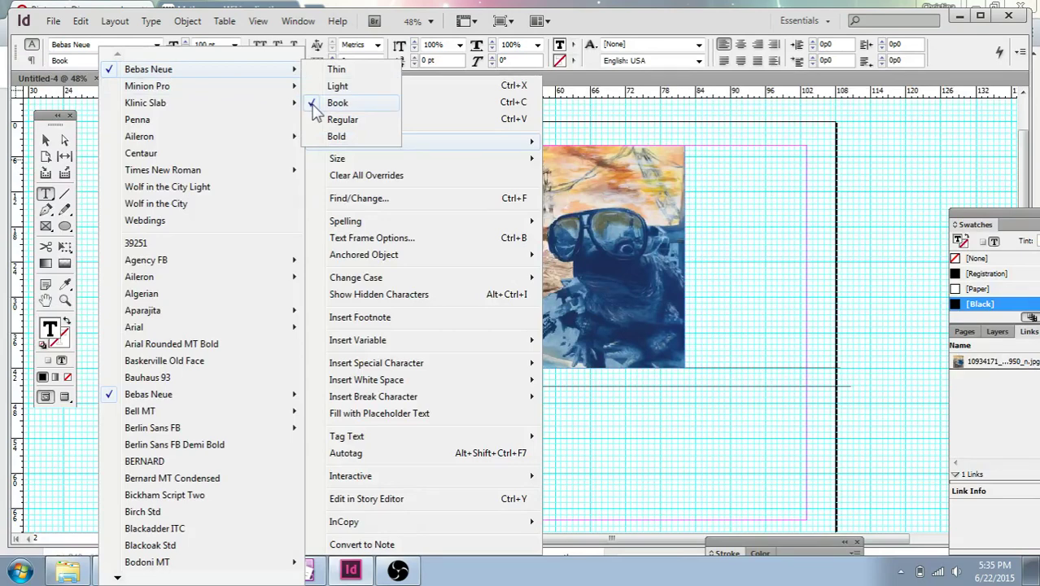
{"action": "left_click", "coordinate": [334, 120]}
{"action": "left_click", "coordinate": [322, 175]}
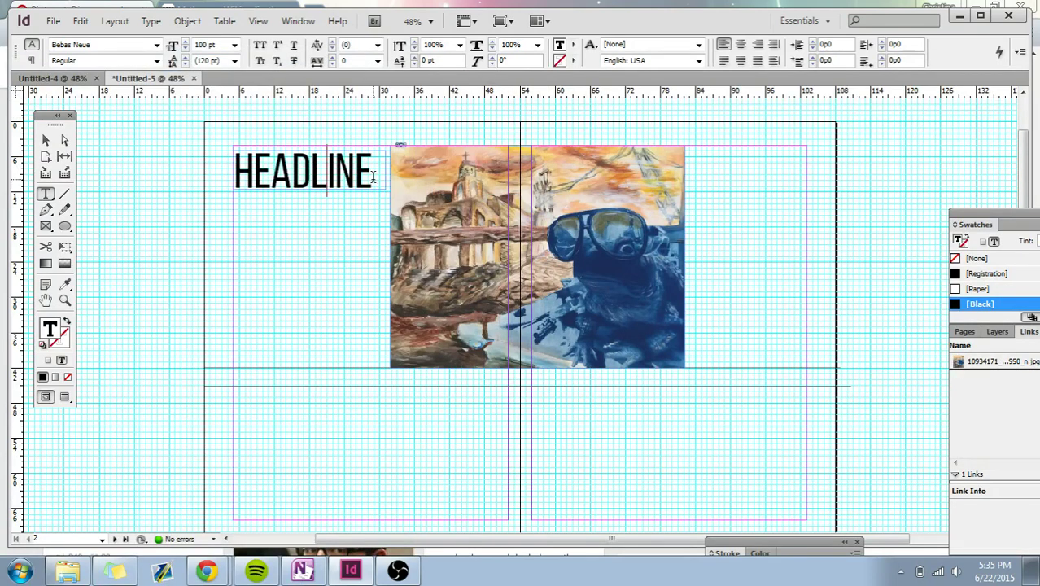
{"action": "double_click", "coordinate": [371, 176]}
Step: Right-align the HEADLINE text in its frame
{"action": "left_click", "coordinate": [45, 140]}
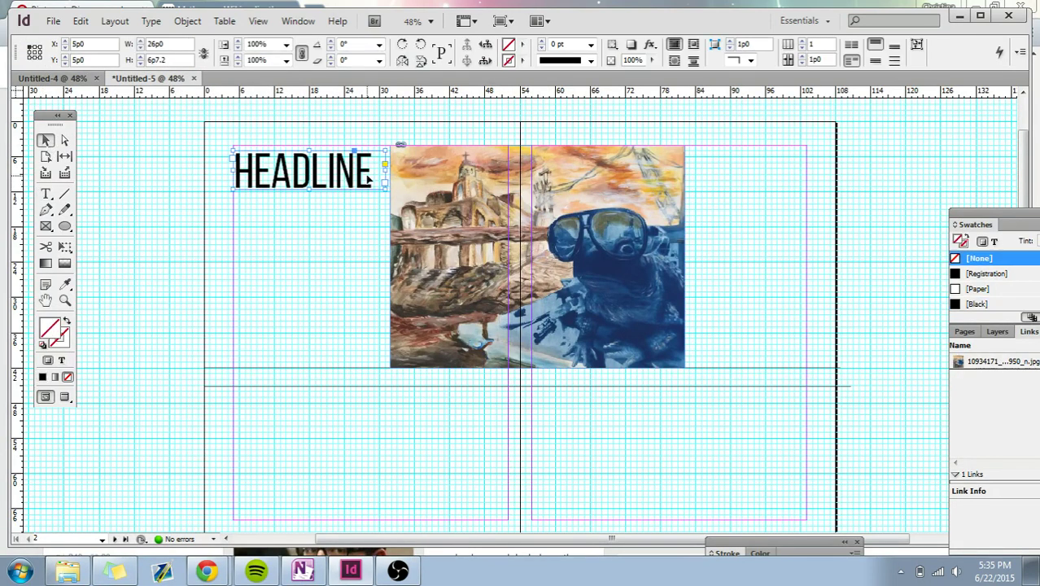
{"action": "double_click", "coordinate": [368, 175]}
{"action": "double_click", "coordinate": [368, 176]}
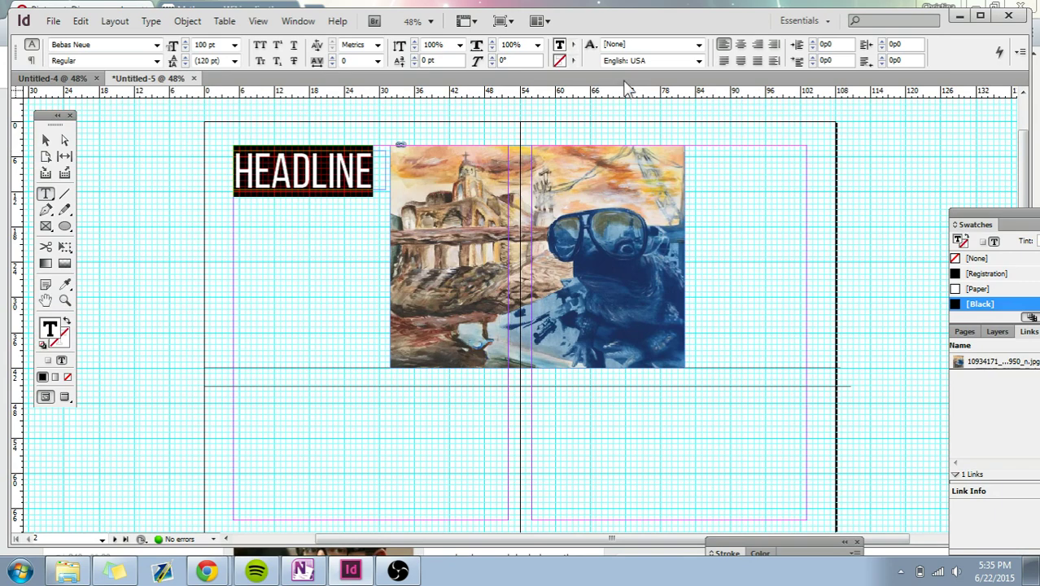
{"action": "left_click", "coordinate": [756, 47]}
Step: Try different fill and outline colours on HEADLINE, settling on a cyan fill
{"action": "left_click", "coordinate": [574, 44]}
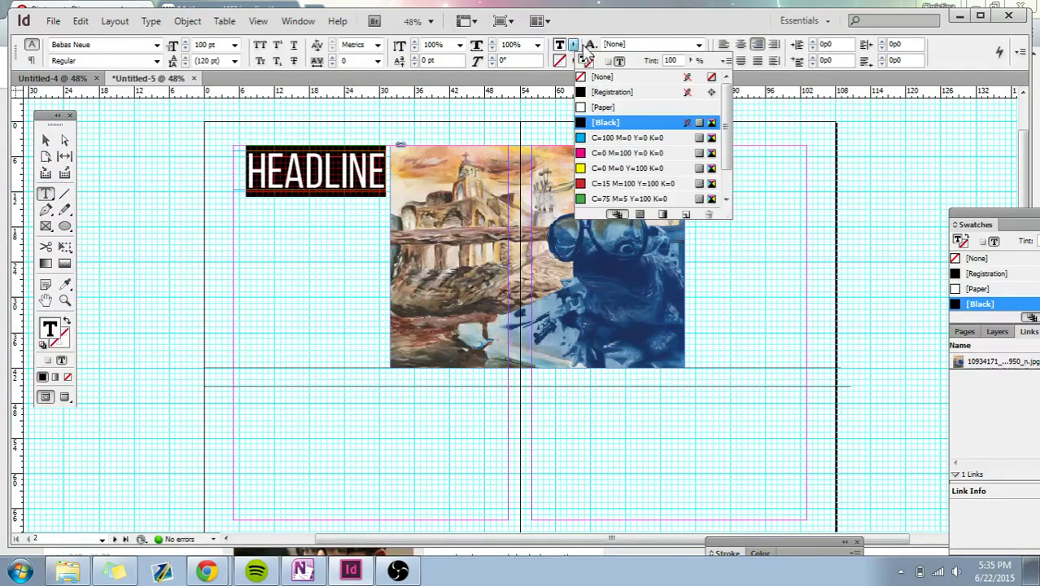
{"action": "left_click", "coordinate": [604, 140]}
{"action": "left_click", "coordinate": [600, 122]}
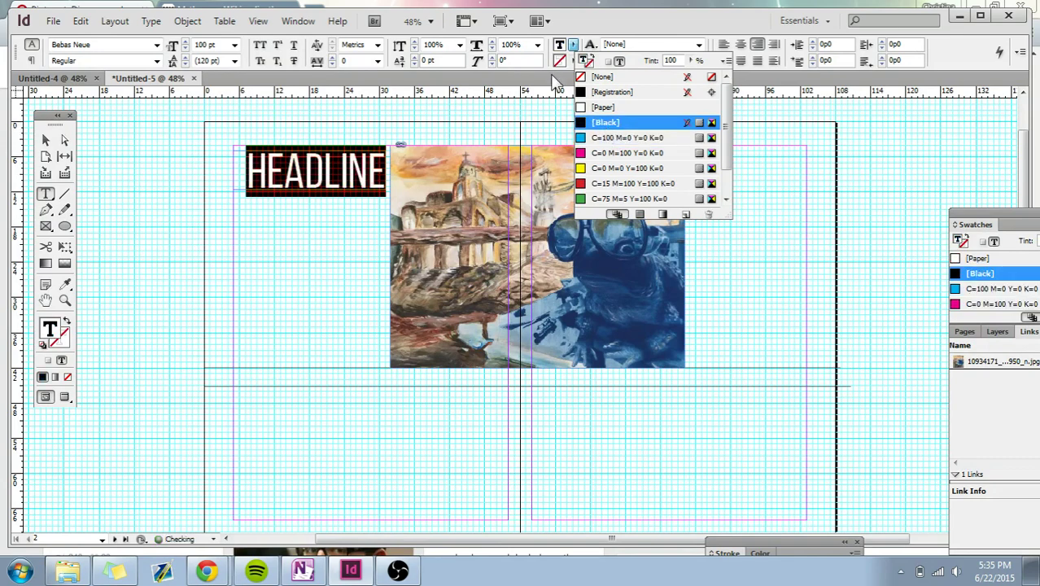
{"action": "left_click", "coordinate": [596, 107]}
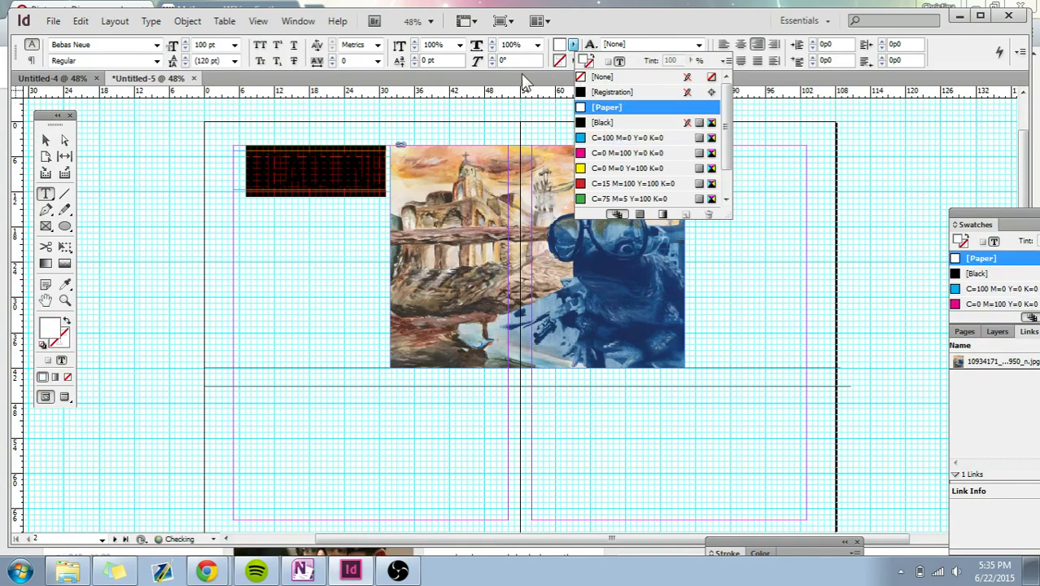
{"action": "left_click", "coordinate": [573, 62]}
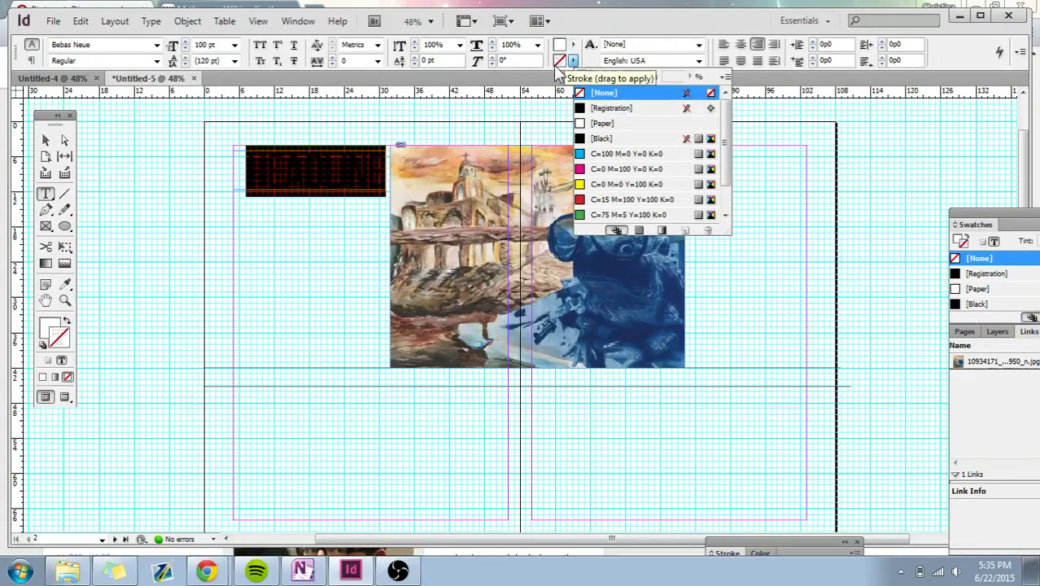
{"action": "left_click", "coordinate": [620, 153]}
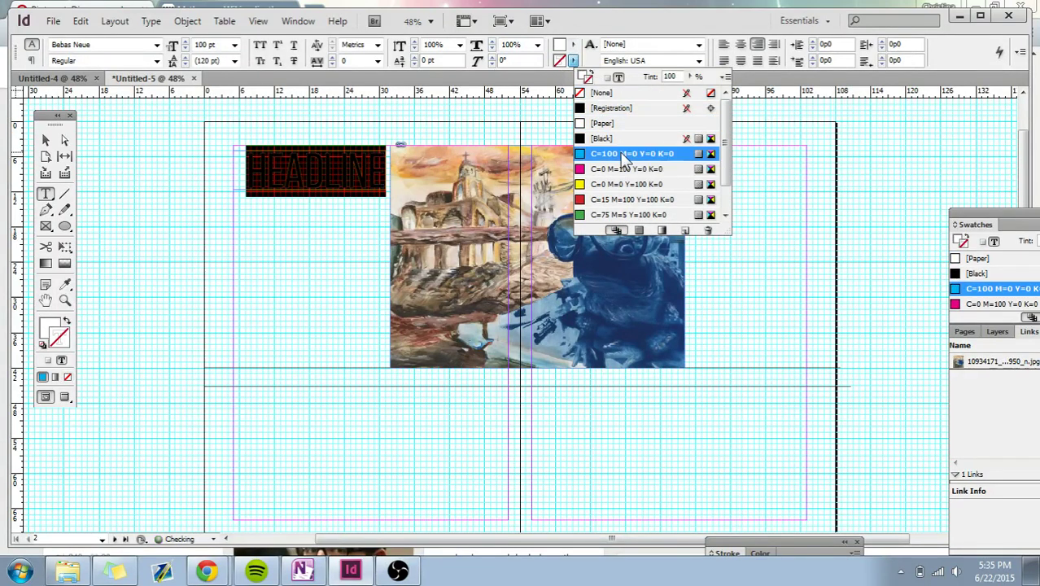
{"action": "left_click", "coordinate": [378, 164]}
{"action": "left_click_drag", "start_coordinate": [243, 172], "coordinate": [446, 171]}
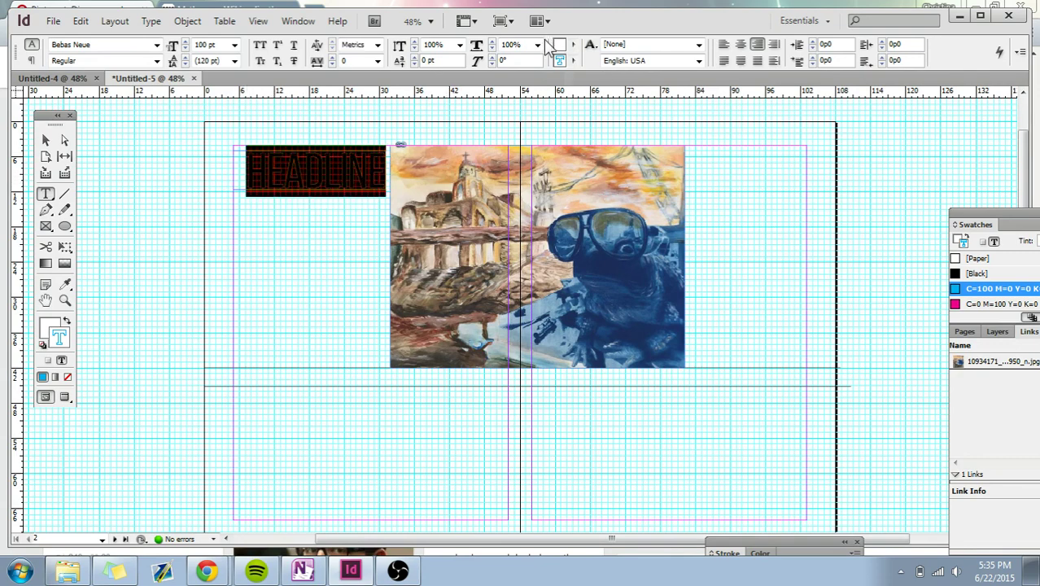
{"action": "left_click", "coordinate": [573, 60]}
{"action": "left_click", "coordinate": [573, 45]}
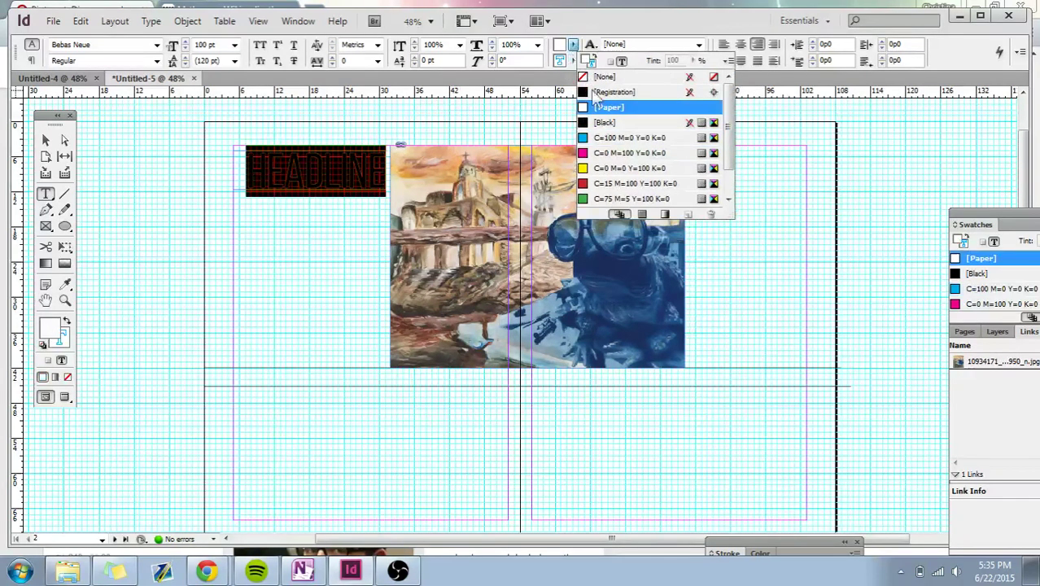
{"action": "left_click", "coordinate": [609, 140]}
{"action": "left_click", "coordinate": [340, 171]}
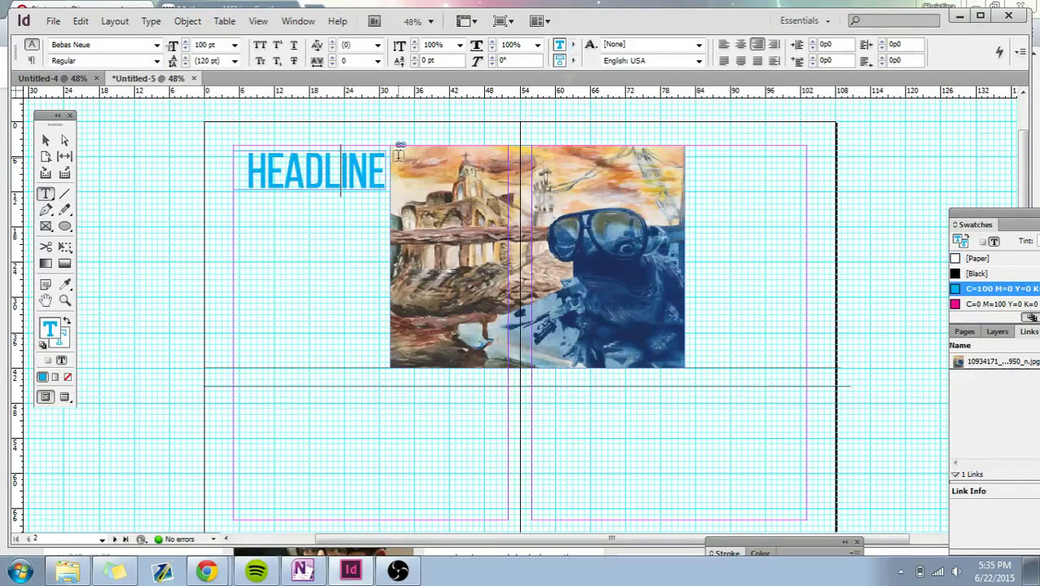
Step: Test a Paper fill on HEADLINE, then cyan at a pale 17% tint
{"action": "double_click", "coordinate": [256, 162]}
{"action": "left_click", "coordinate": [573, 60]}
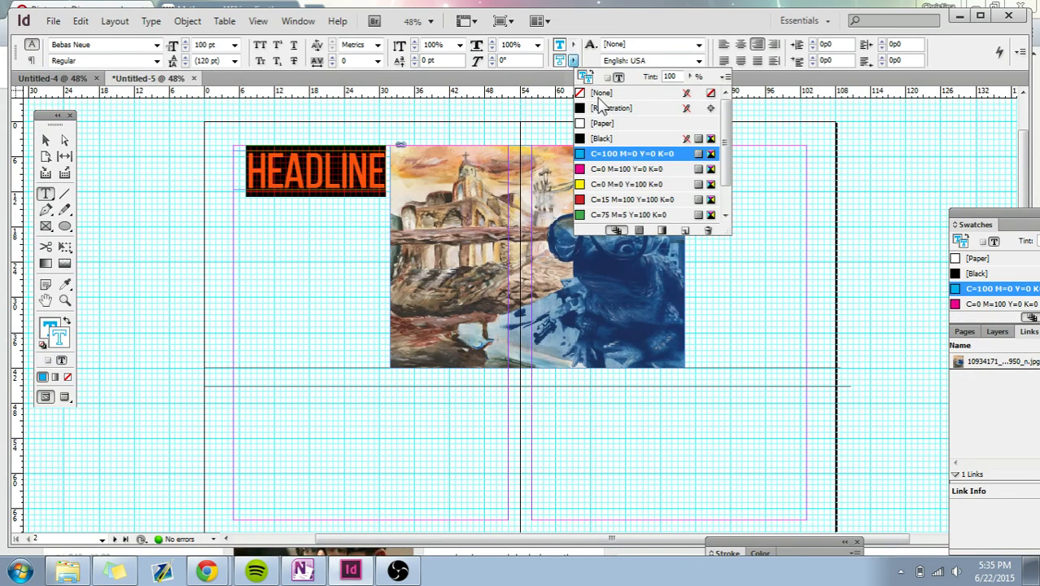
{"action": "left_click", "coordinate": [604, 123]}
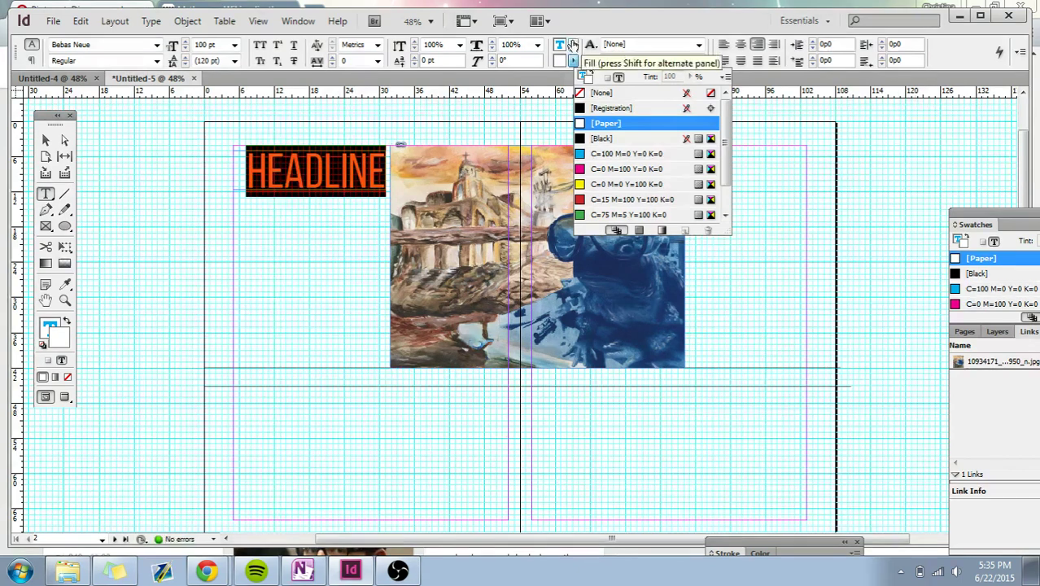
{"action": "left_click", "coordinate": [376, 165]}
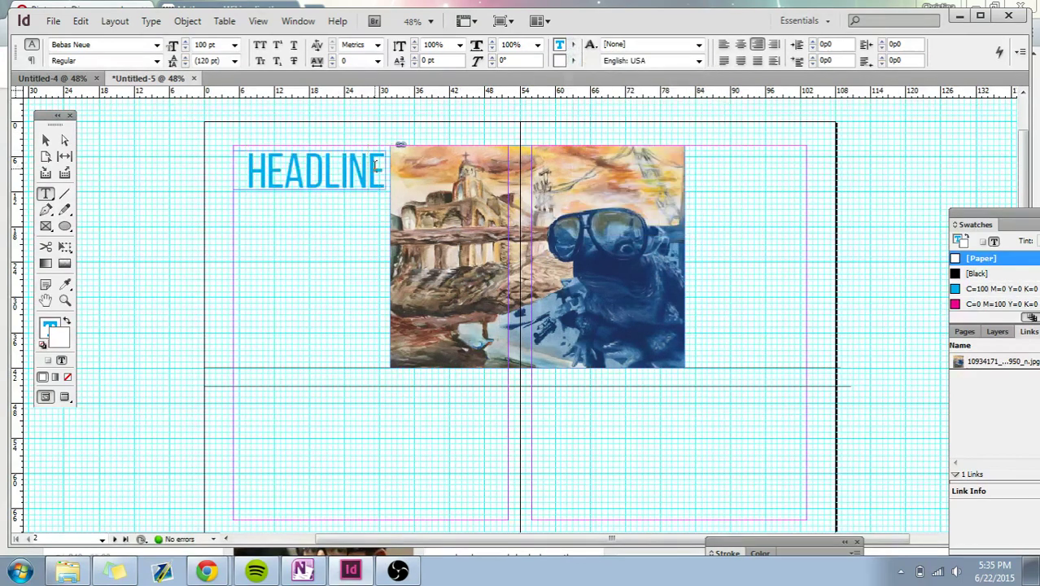
{"action": "double_click", "coordinate": [255, 162]}
{"action": "left_click", "coordinate": [573, 43]}
{"action": "left_click", "coordinate": [643, 137]}
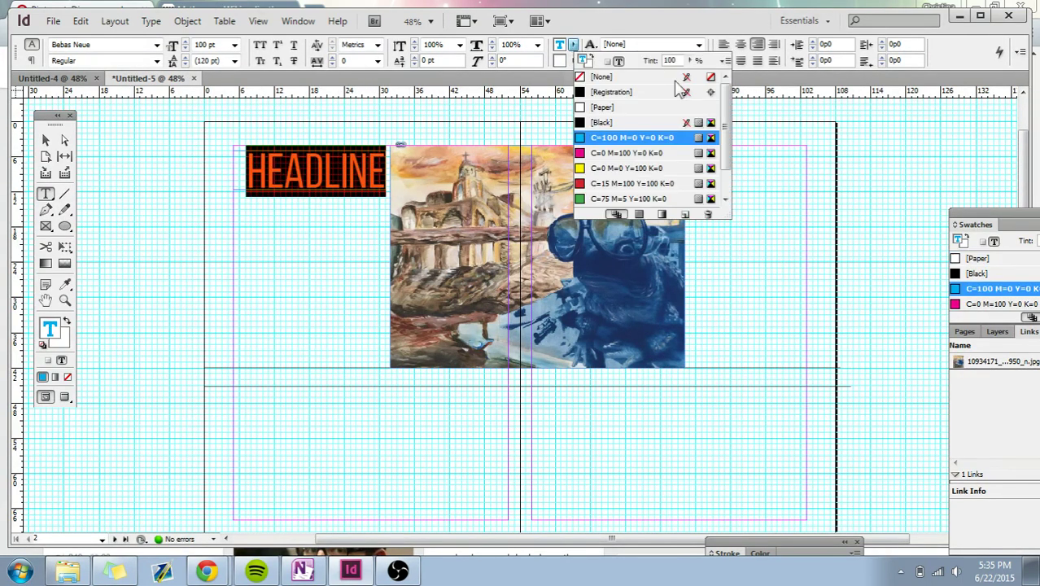
{"action": "left_click", "coordinate": [689, 60]}
{"action": "left_click_drag", "start_coordinate": [688, 75], "coordinate": [629, 78]}
{"action": "left_click", "coordinate": [345, 188]}
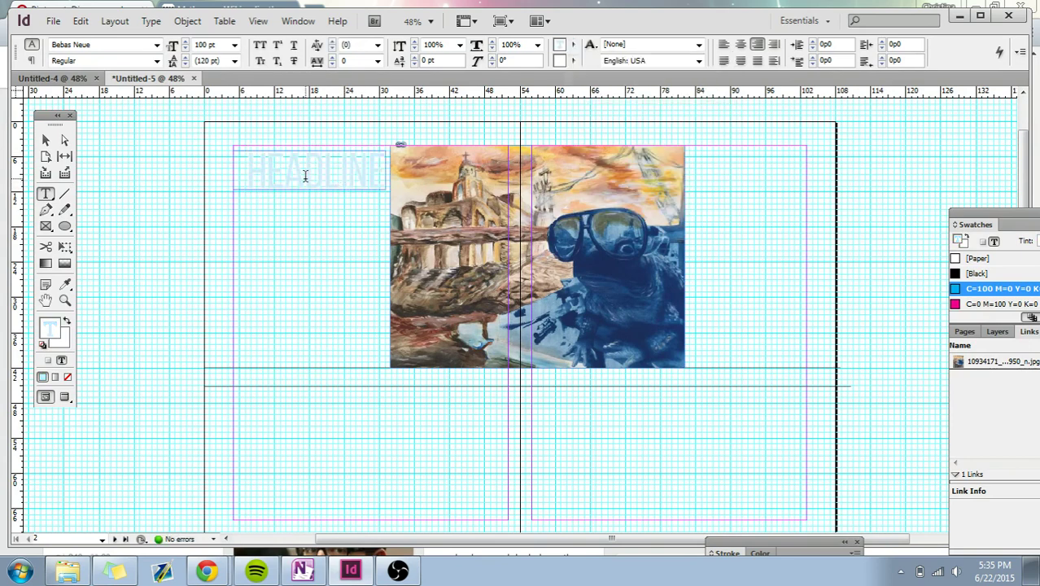
Step: Raise the HEADLINE's cyan fill tint to 100%
{"action": "double_click", "coordinate": [248, 169]}
{"action": "left_click", "coordinate": [573, 44]}
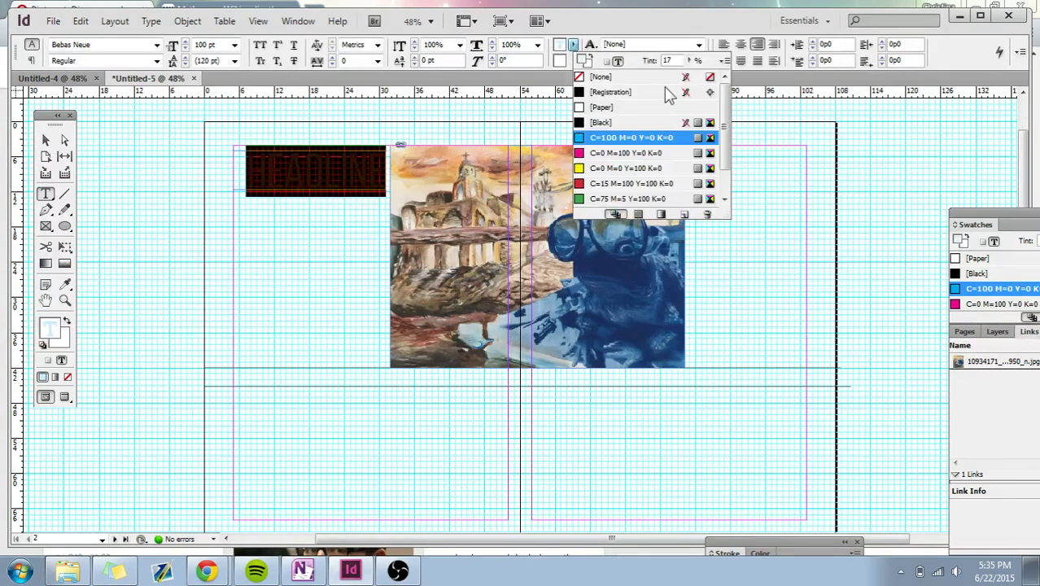
{"action": "left_click", "coordinate": [689, 61]}
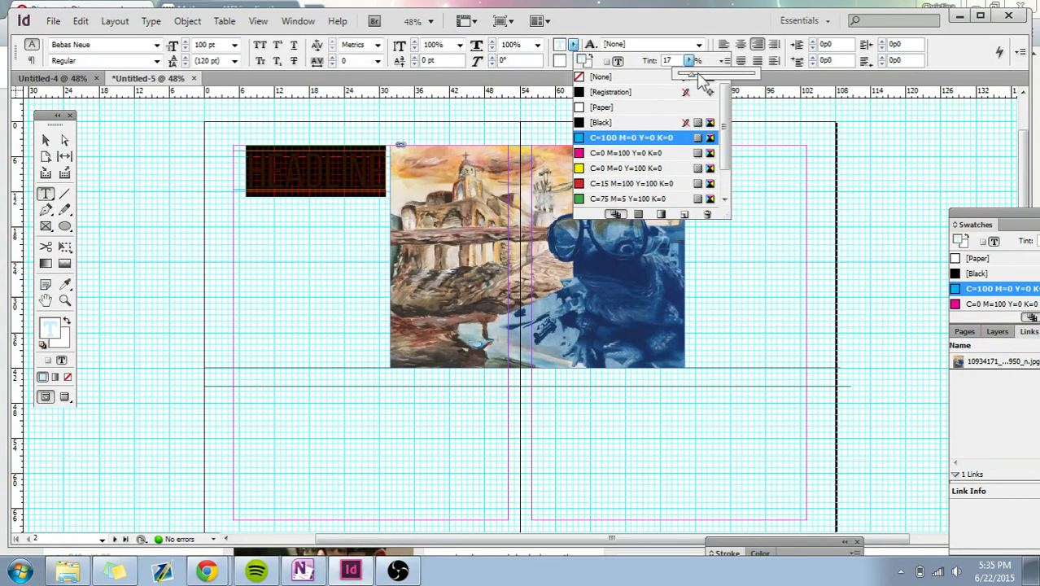
{"action": "left_click_drag", "start_coordinate": [701, 80], "coordinate": [748, 80]}
{"action": "left_click", "coordinate": [190, 184]}
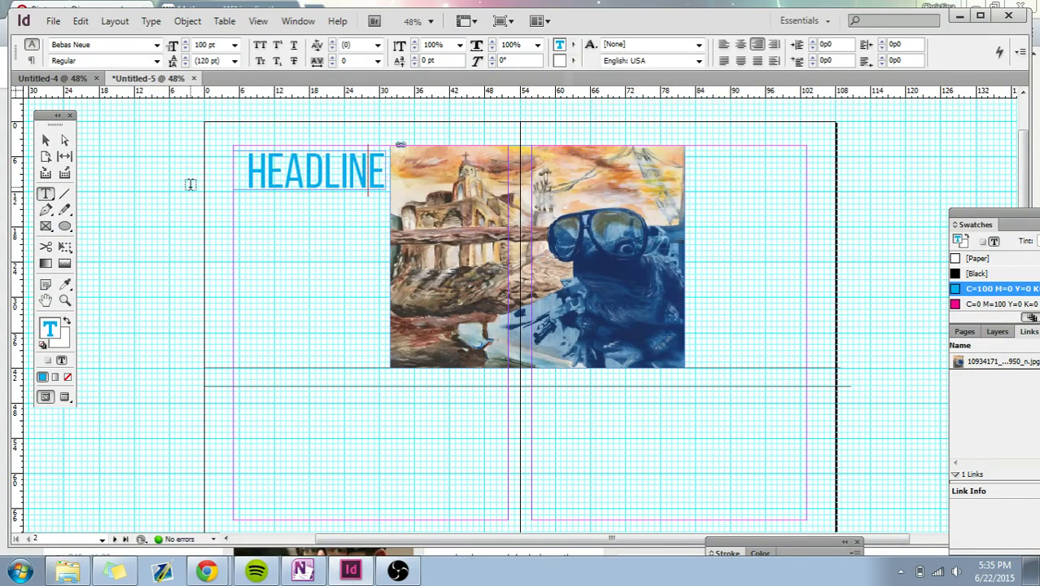
Step: Nudge the HEADLINE frame up slightly
{"action": "left_click", "coordinate": [45, 140]}
{"action": "key", "text": "w"}
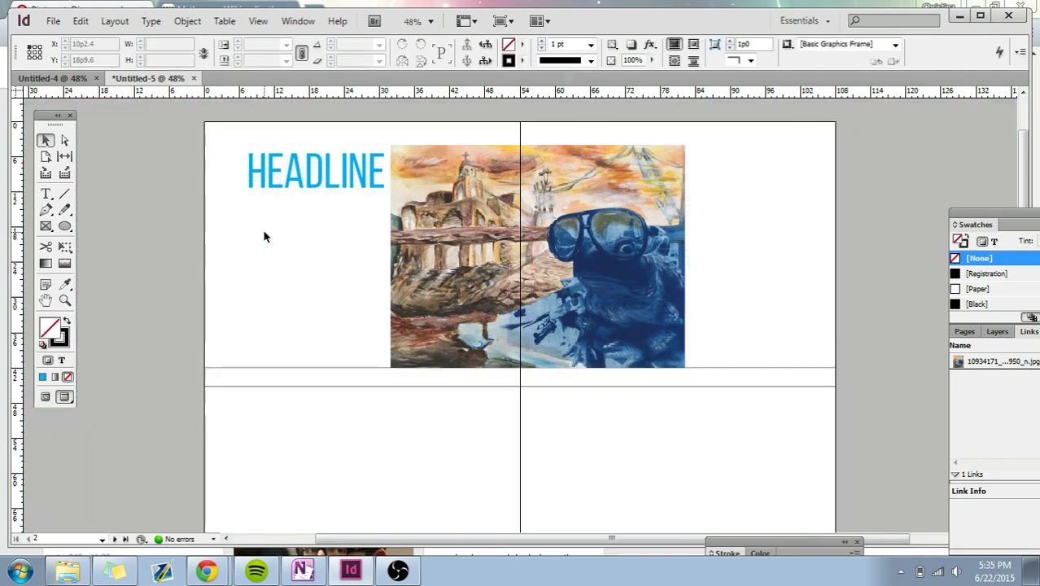
{"action": "key", "text": "w"}
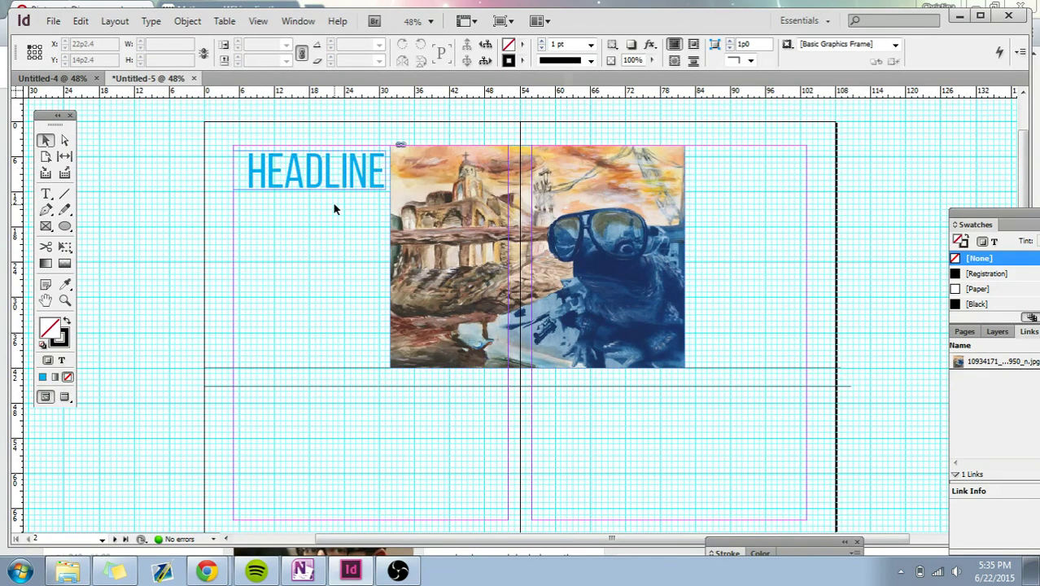
{"action": "key", "text": "w"}
{"action": "key", "text": "w"}
{"action": "left_click", "coordinate": [367, 183]}
{"action": "key", "text": "shift+Up"}
{"action": "key", "text": "shift+Up"}
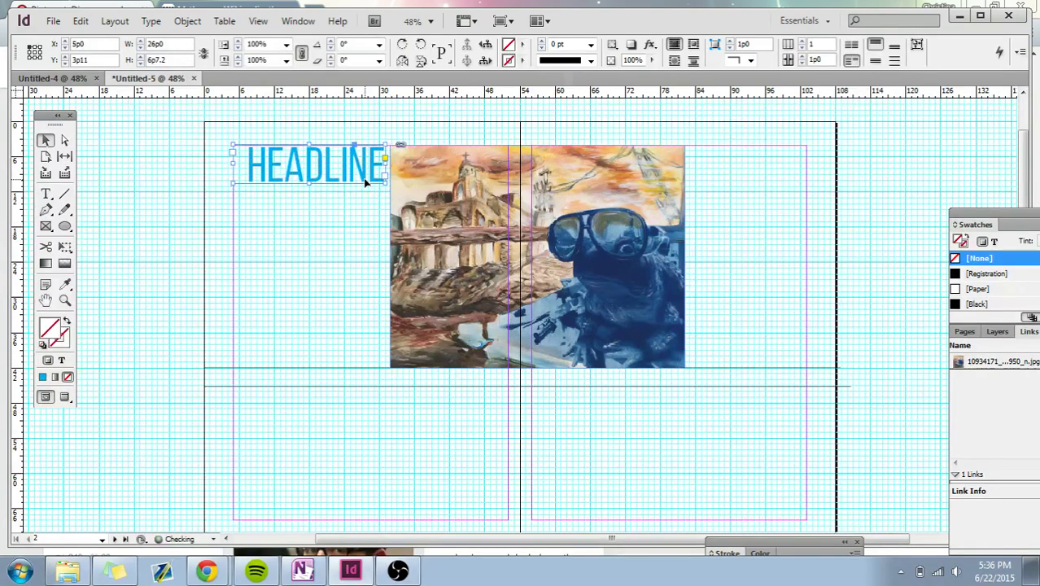
{"action": "left_click", "coordinate": [358, 271]}
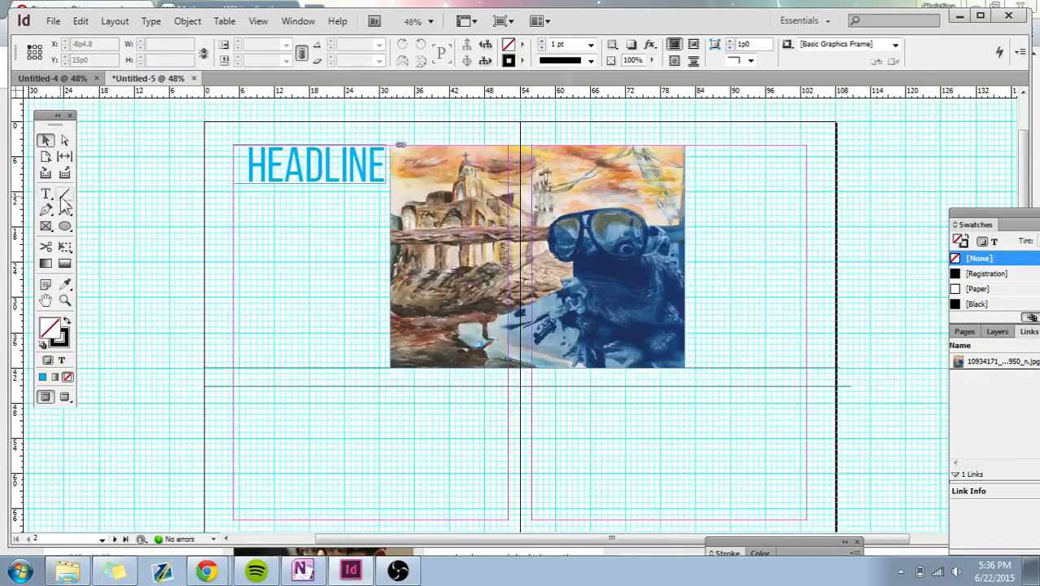
Step: Draw an empty 23p0 by 2p4.8 text frame just below the HEADLINE
{"action": "key", "text": "t"}
{"action": "left_click_drag", "start_coordinate": [251, 192], "coordinate": [385, 202]}
{"action": "left_click", "coordinate": [46, 140]}
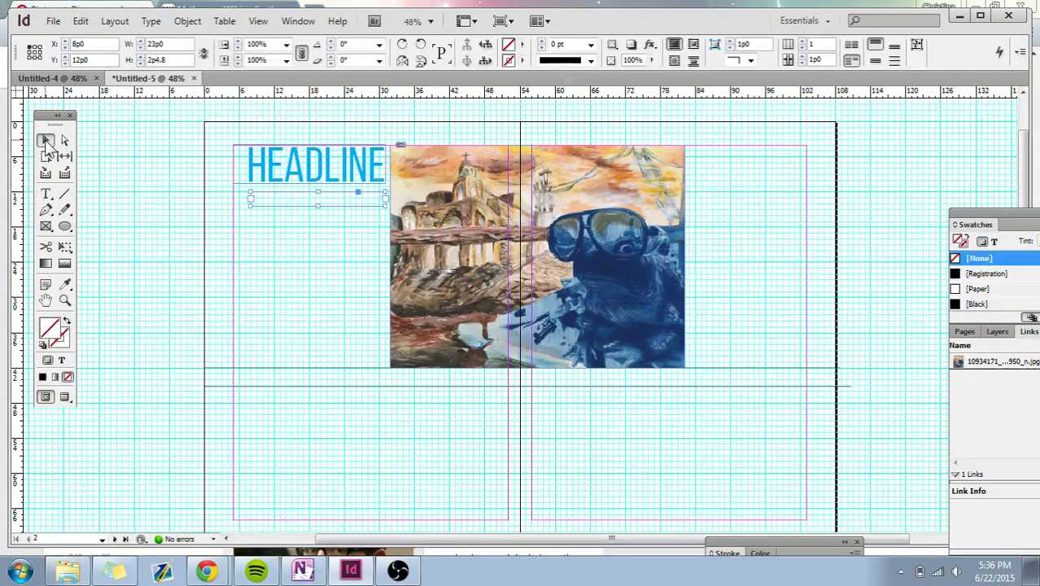
Step: Type 'this is a subhead' in the new frame and set it in Klinic Slab Light Italic
{"action": "double_click", "coordinate": [281, 201]}
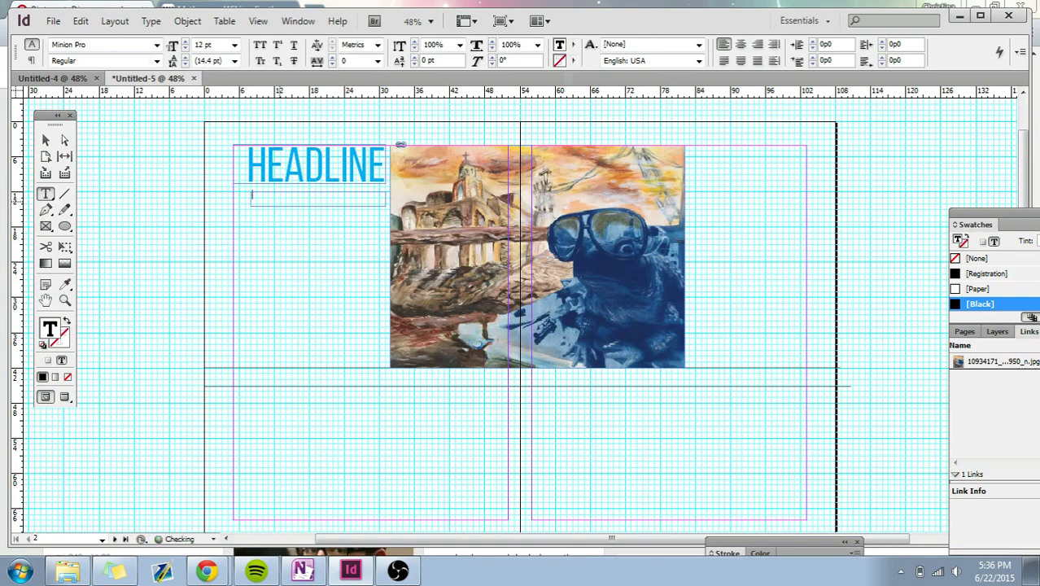
{"action": "type", "text": "this is a subhead"}
{"action": "key", "text": "ctrl+a"}
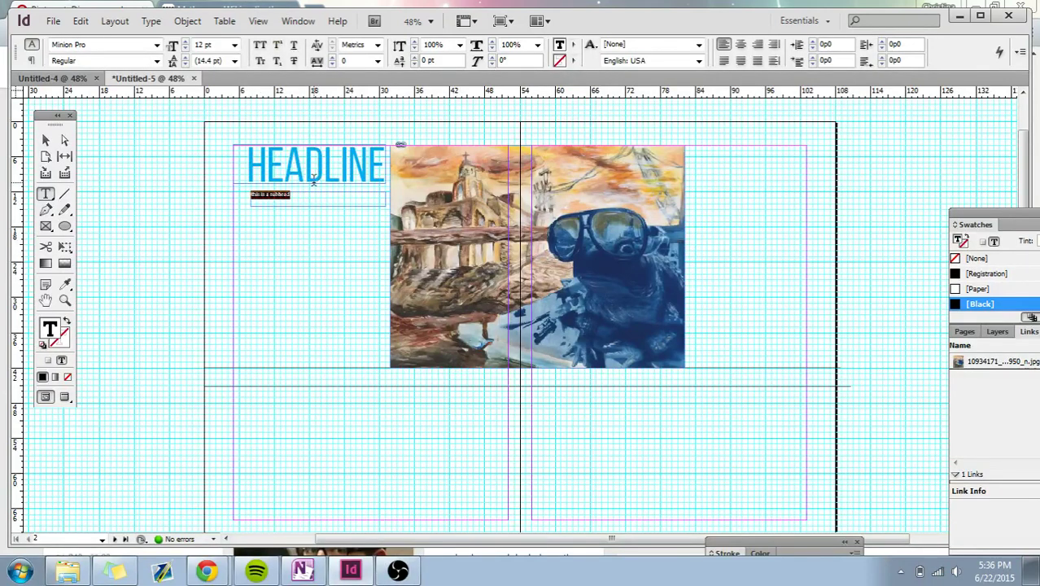
{"action": "right_click", "coordinate": [295, 193]}
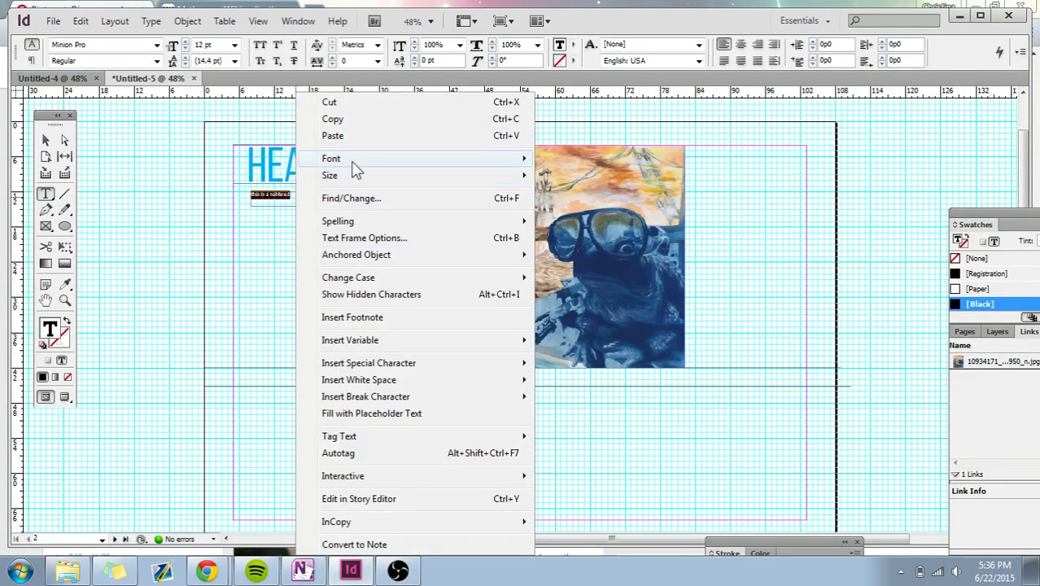
{"action": "mouse_move", "coordinate": [354, 165]}
{"action": "mouse_move", "coordinate": [180, 104]}
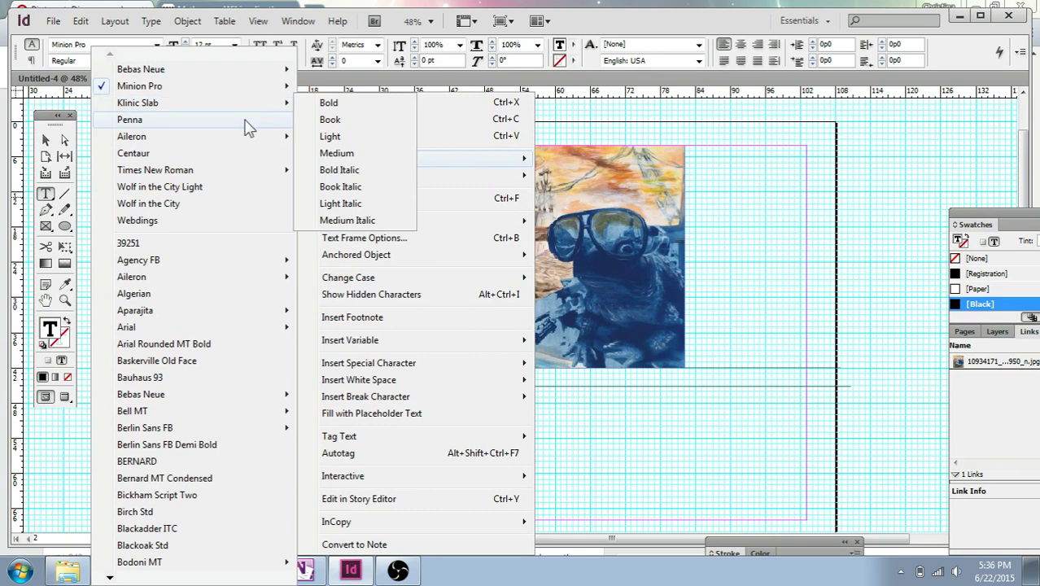
{"action": "left_click", "coordinate": [340, 204]}
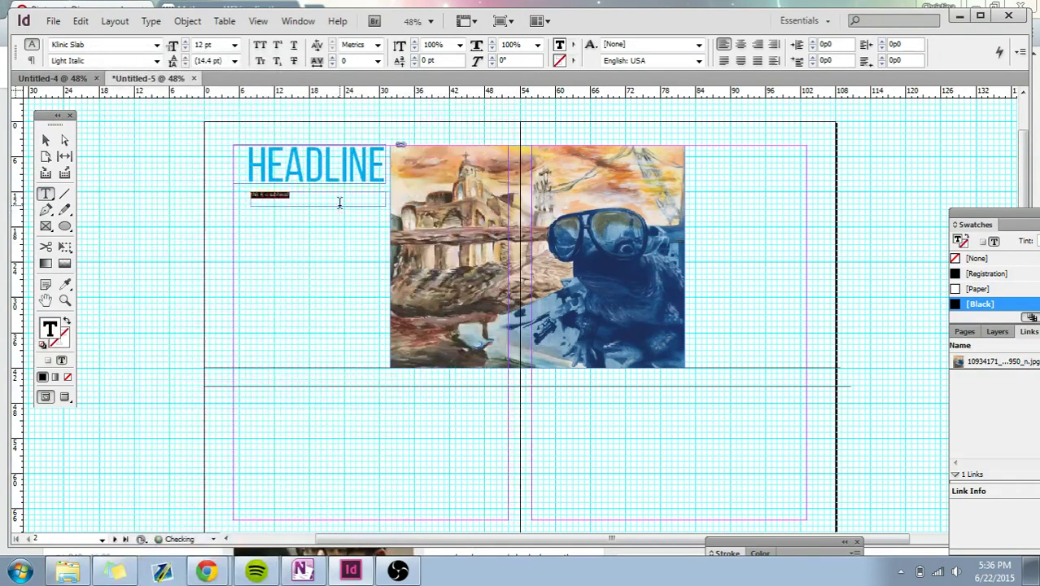
Step: Make the subhead 24 pt and right-aligned, trying and undoing a small nudge of its frame
{"action": "left_click", "coordinate": [234, 45]}
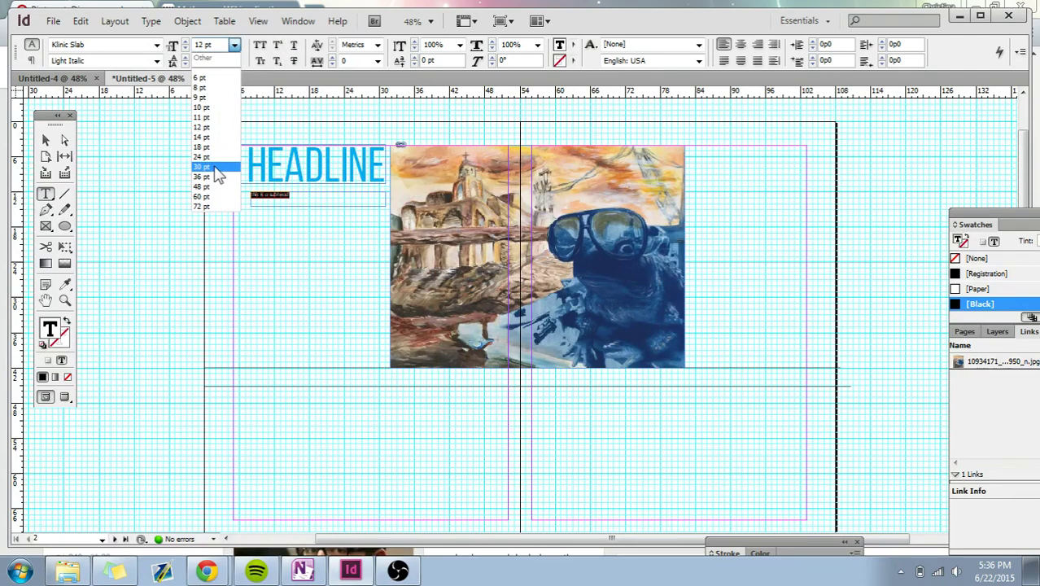
{"action": "left_click", "coordinate": [217, 156]}
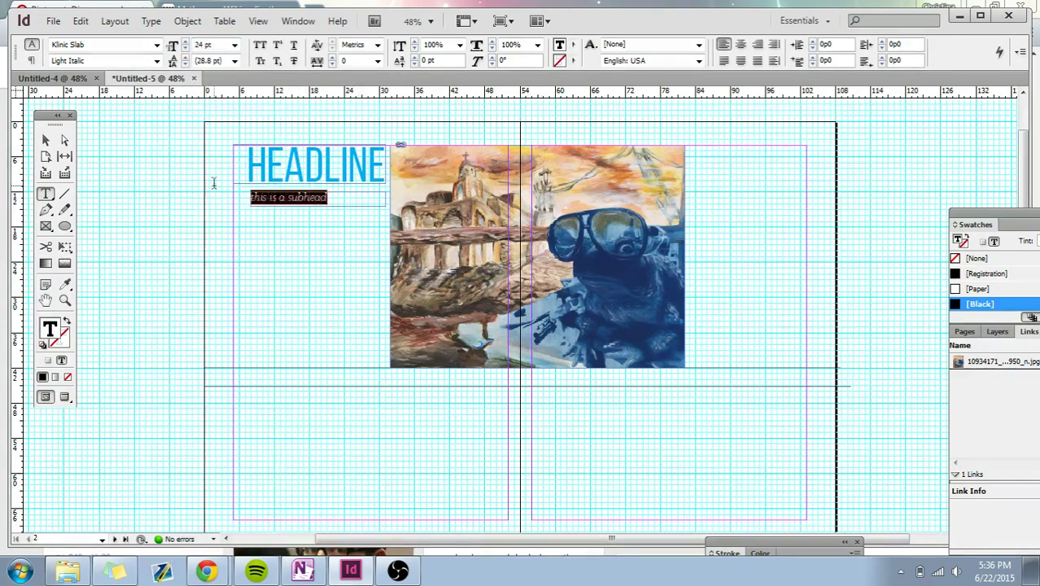
{"action": "left_click", "coordinate": [757, 43]}
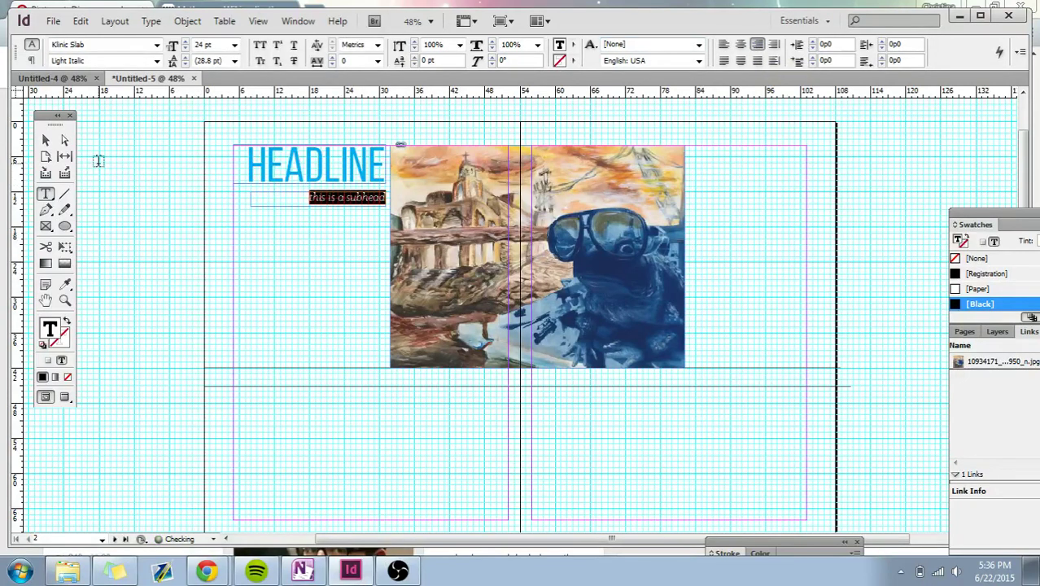
{"action": "left_click", "coordinate": [45, 140]}
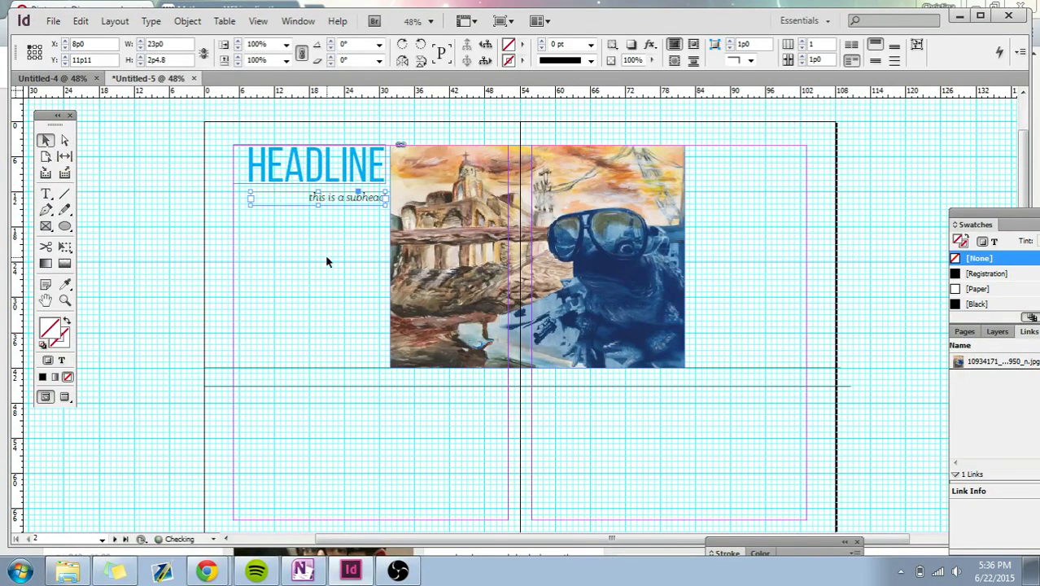
{"action": "key", "text": "Up"}
{"action": "key", "text": "Up"}
{"action": "key", "text": "Up"}
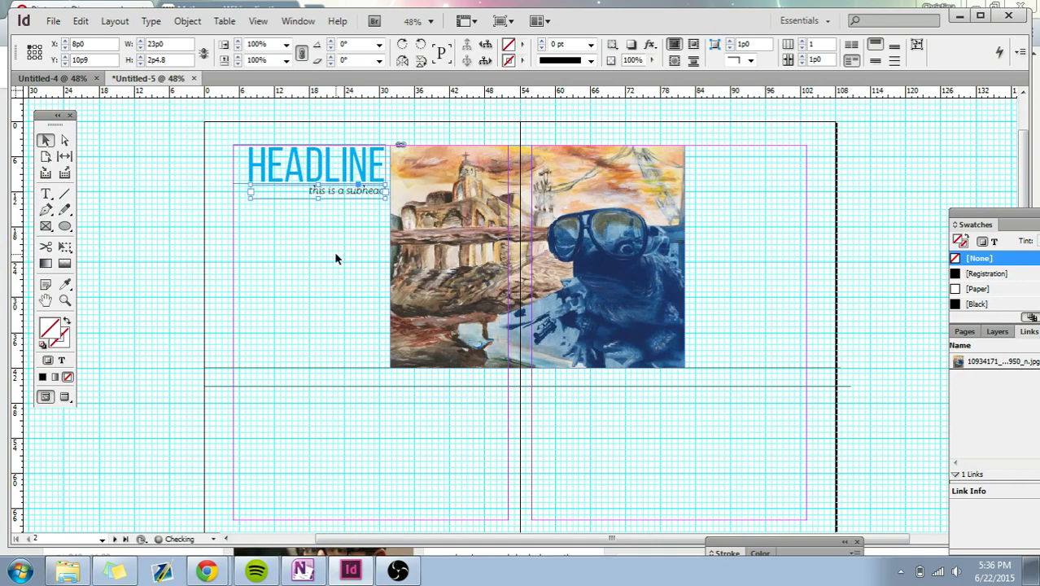
{"action": "left_click", "coordinate": [349, 235]}
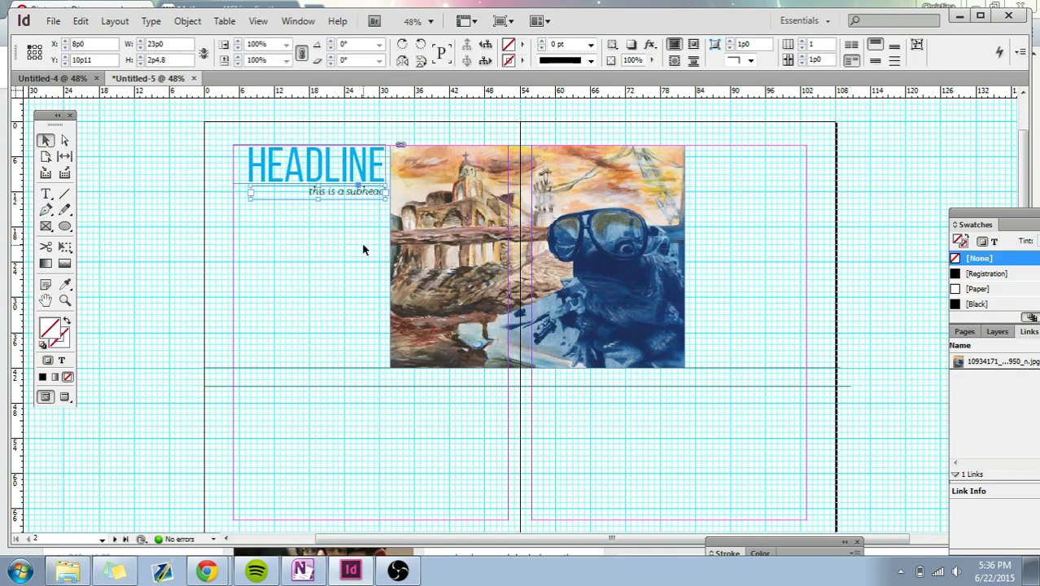
{"action": "key", "text": "ctrl+z"}
{"action": "key", "text": "ctrl+z"}
{"action": "key", "text": "ctrl+z"}
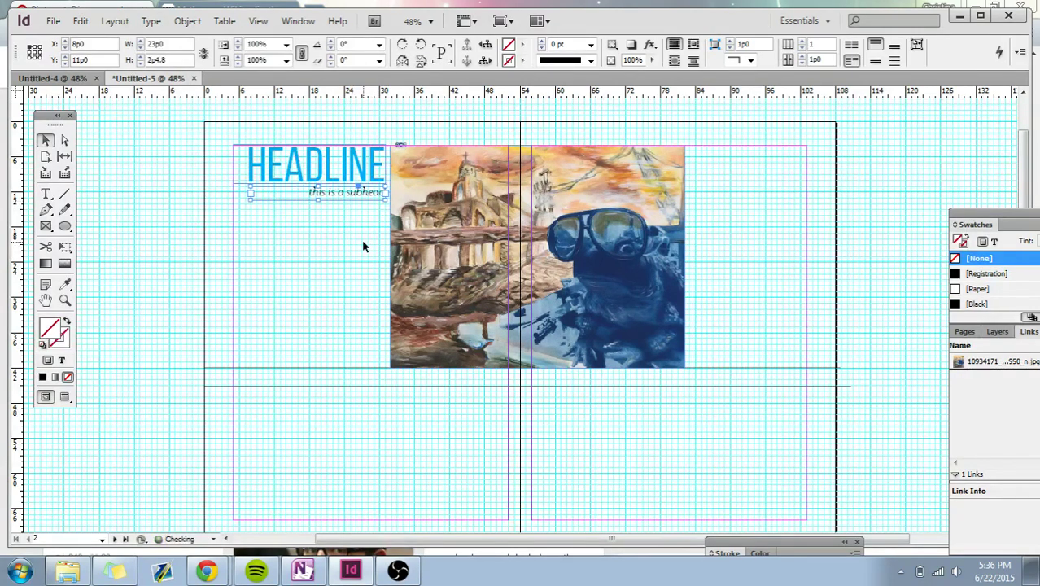
{"action": "left_click", "coordinate": [365, 227]}
{"action": "key", "text": "w"}
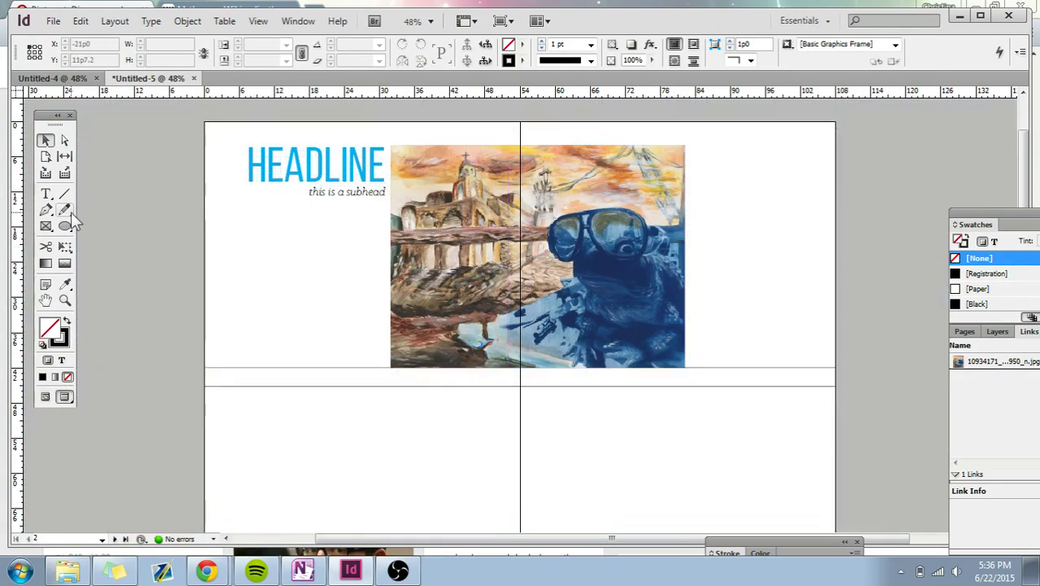
Step: Draw a 26p0 by 28p7.3 body text frame below the subhead, extending its top up to it
{"action": "left_click", "coordinate": [46, 193]}
{"action": "key", "text": "w"}
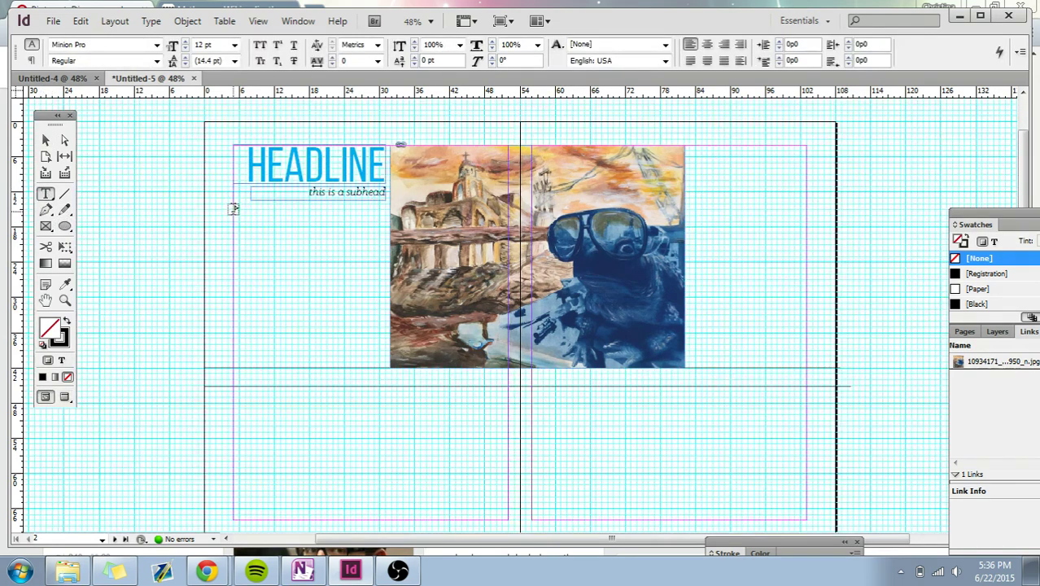
{"action": "left_click_drag", "start_coordinate": [234, 209], "coordinate": [384, 368]}
{"action": "left_click", "coordinate": [46, 141]}
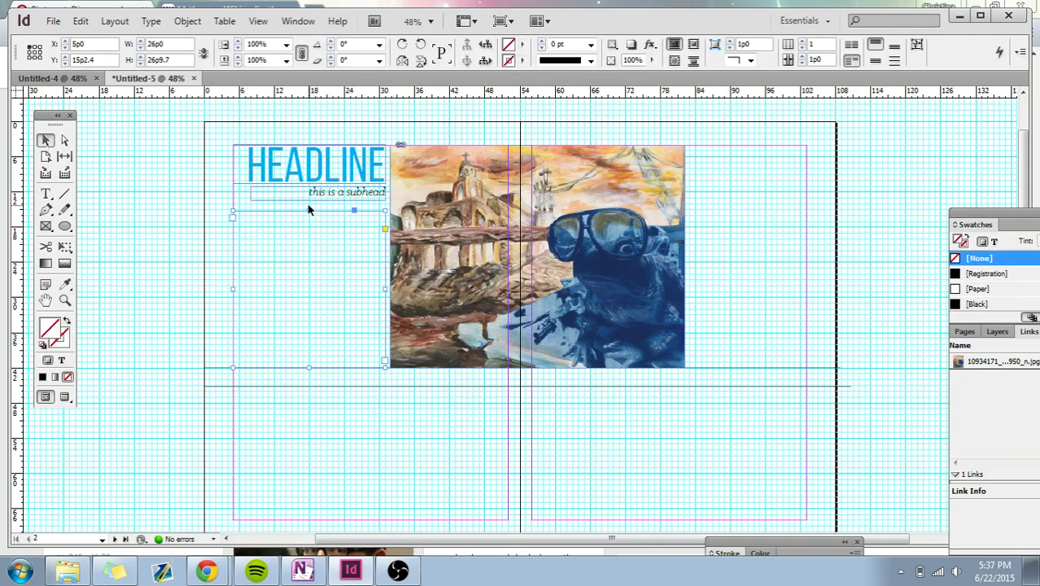
{"action": "left_click_drag", "start_coordinate": [309, 209], "coordinate": [304, 201]}
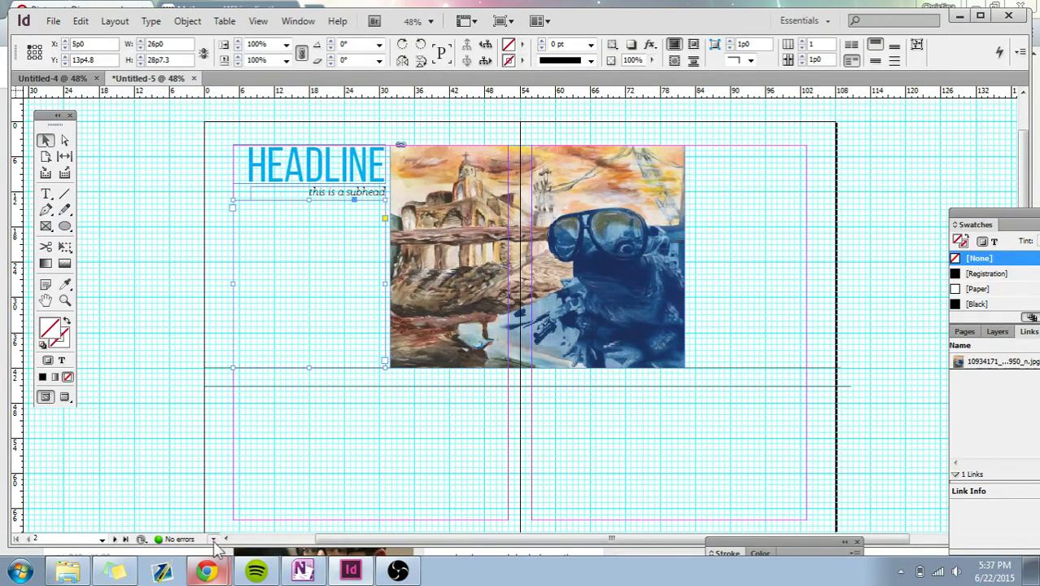
Step: In Chrome, select the opening paragraphs of the M-theory Wikipedia article
{"action": "left_click", "coordinate": [206, 571]}
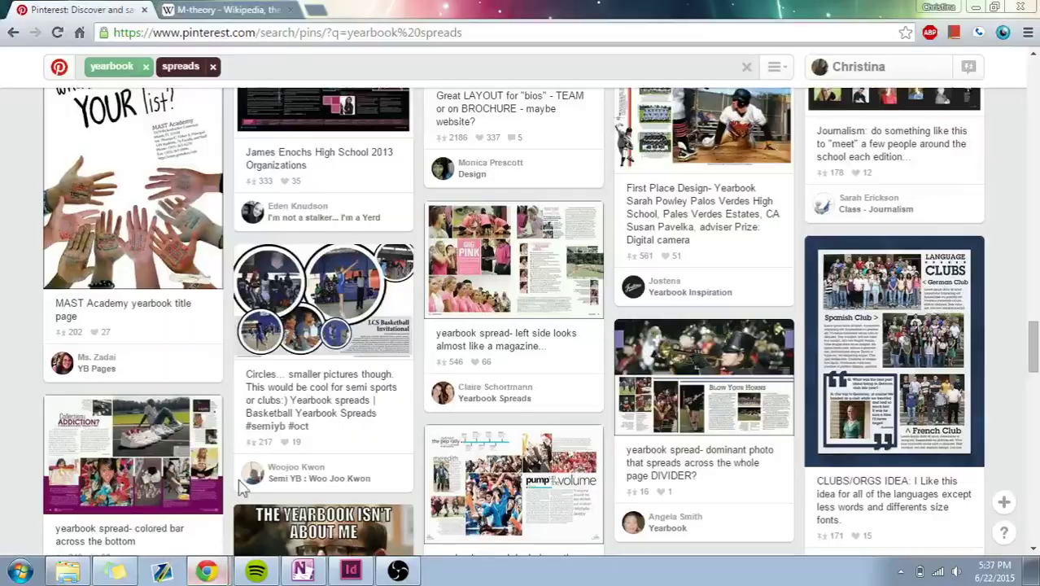
{"action": "left_click", "coordinate": [236, 9]}
{"action": "left_click", "coordinate": [572, 383]}
{"action": "scroll", "coordinate": [572, 384], "scroll_direction": "up", "scroll_amount": 3}
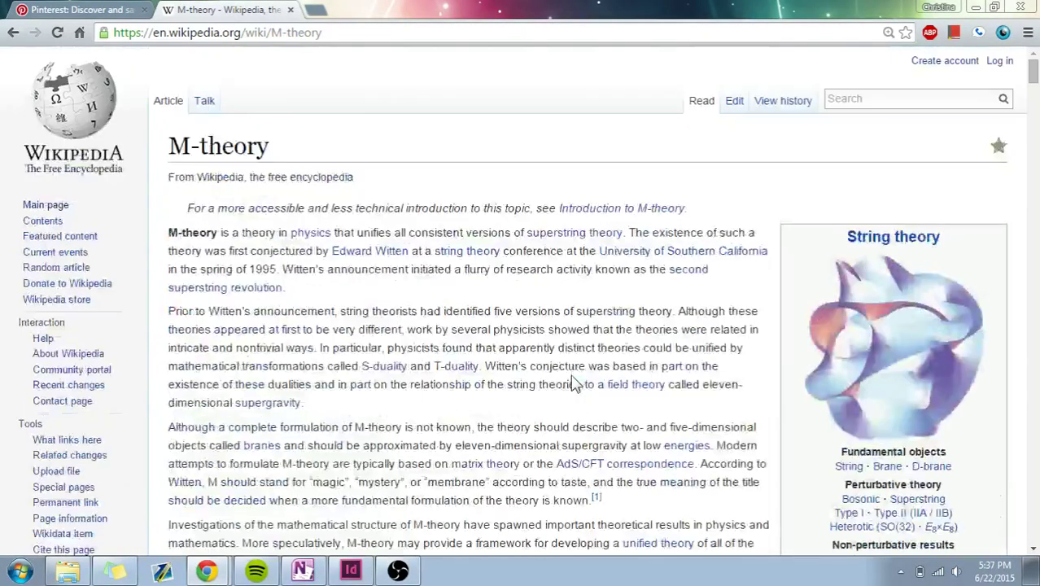
{"action": "left_click_drag", "start_coordinate": [171, 234], "coordinate": [531, 279]}
Step: Copy the M-theory article text and paste it into the body text frame
{"action": "key", "text": "ctrl+c"}
{"action": "left_click", "coordinate": [351, 571]}
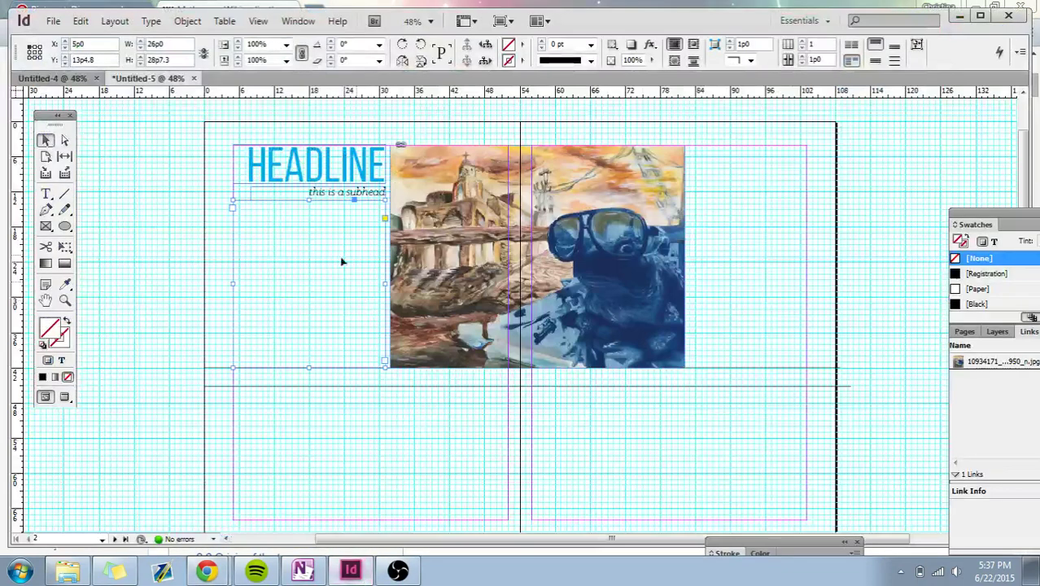
{"action": "double_click", "coordinate": [339, 258]}
{"action": "key", "text": "ctrl+v"}
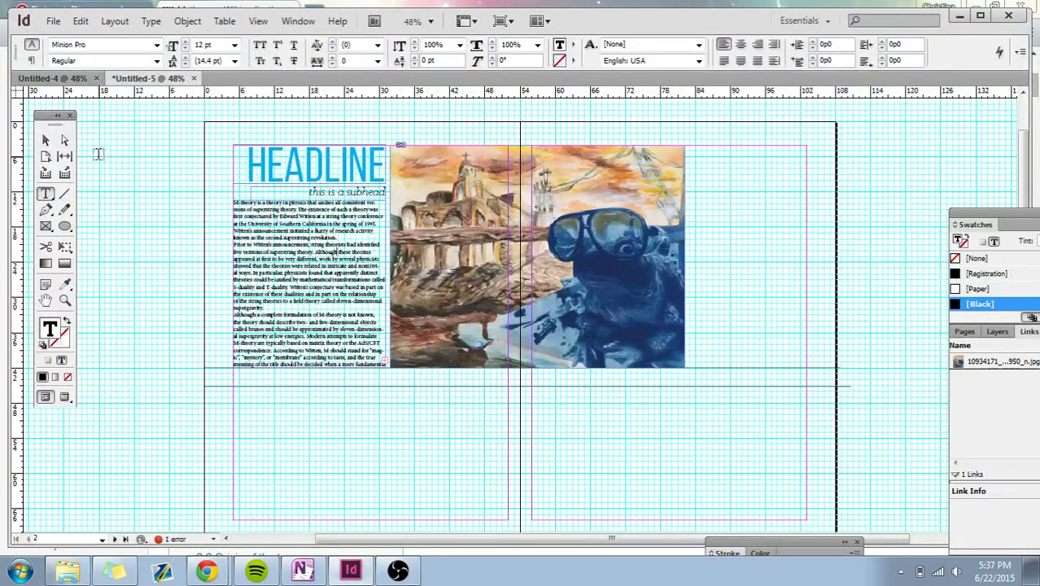
Step: Select the filled body frame and open its Text Frame Options with Ctrl+B
{"action": "left_click", "coordinate": [45, 140]}
{"action": "key", "text": "w"}
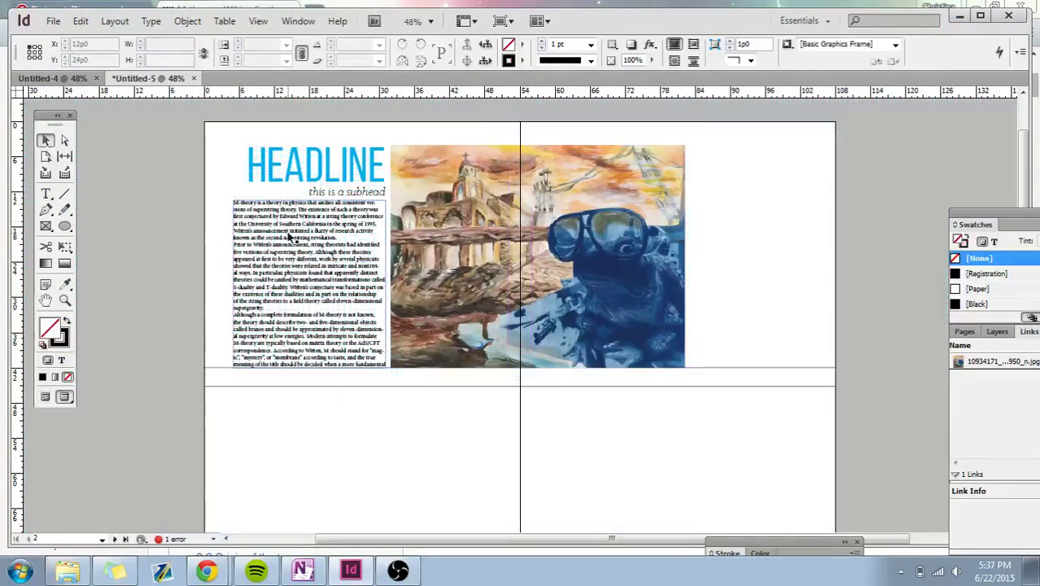
{"action": "key", "text": "w"}
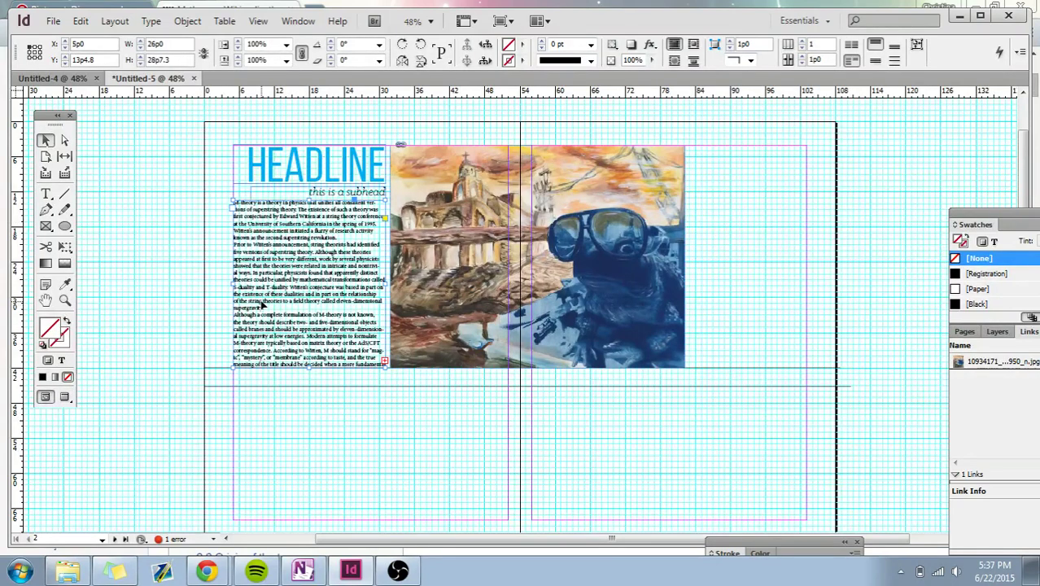
{"action": "key", "text": "w"}
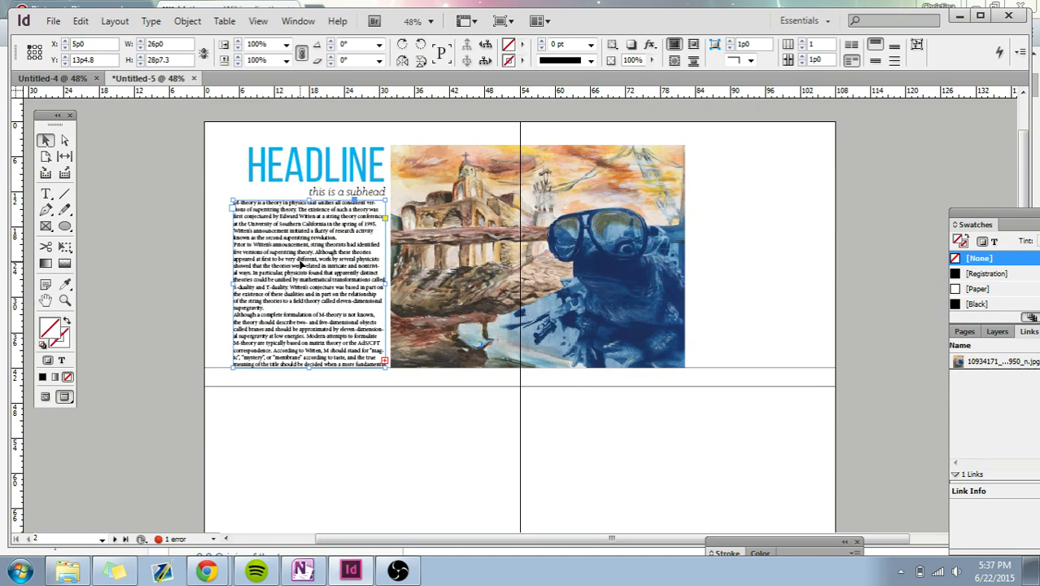
{"action": "key", "text": "ctrl+b"}
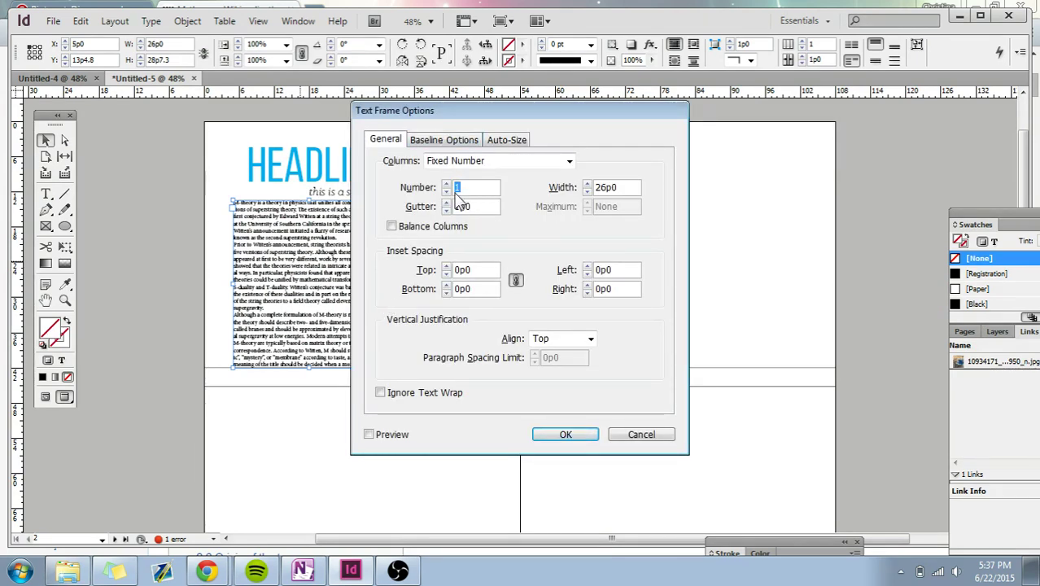
Step: Set the body text frame to 2 columns, each 11p6 wide, with a 1p0 gutter
{"action": "key", "text": "alt"}
{"action": "type", "text": "2"}
{"action": "key", "text": "Tab"}
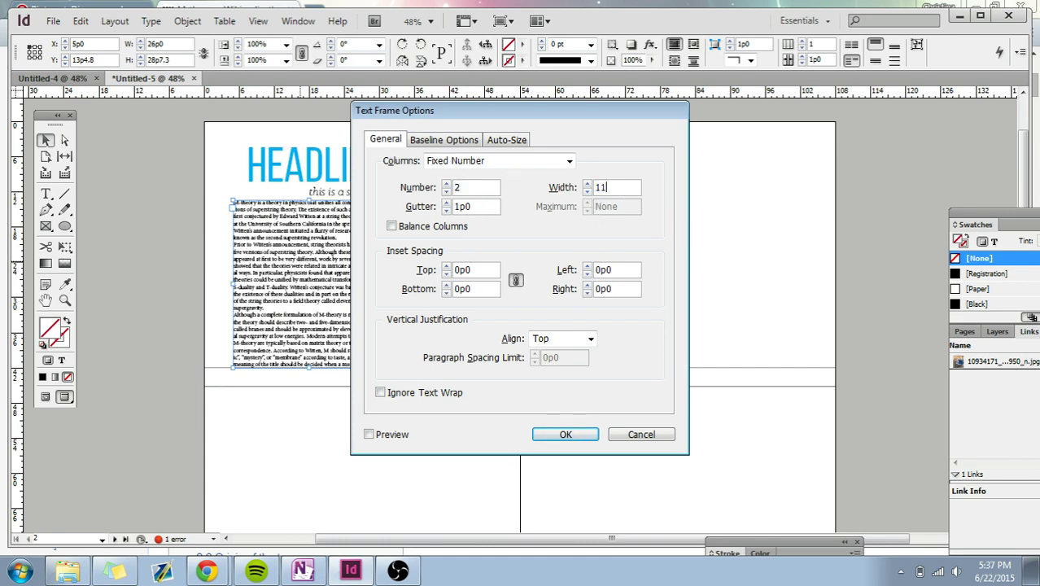
{"action": "type", "text": "11p6"}
{"action": "left_click", "coordinate": [565, 435]}
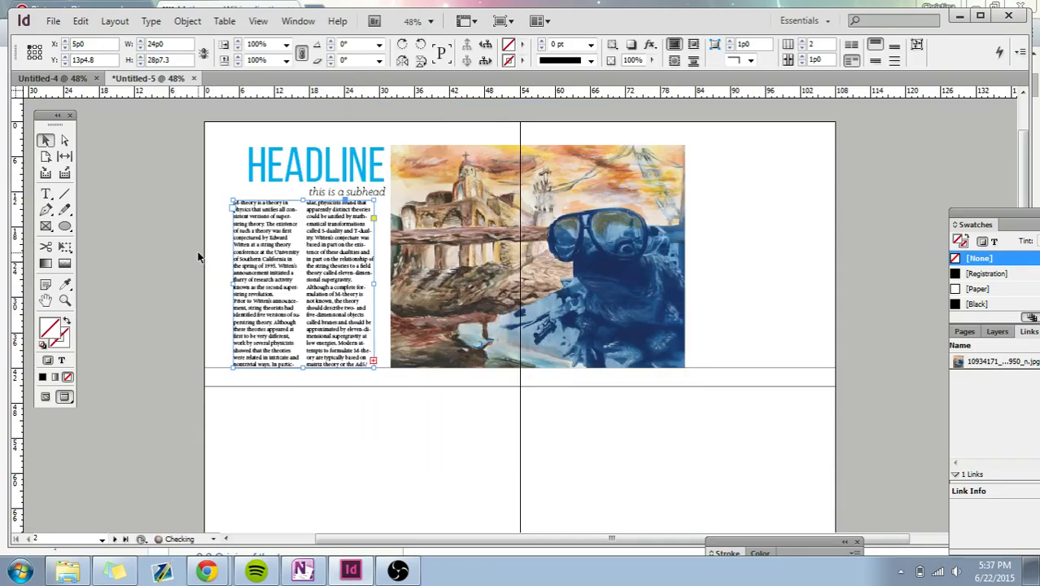
Step: Nudge the two-column body frame right to line it up under the headline, checking in Preview
{"action": "left_click", "coordinate": [343, 284]}
{"action": "key", "text": "w"}
{"action": "left_click", "coordinate": [206, 273]}
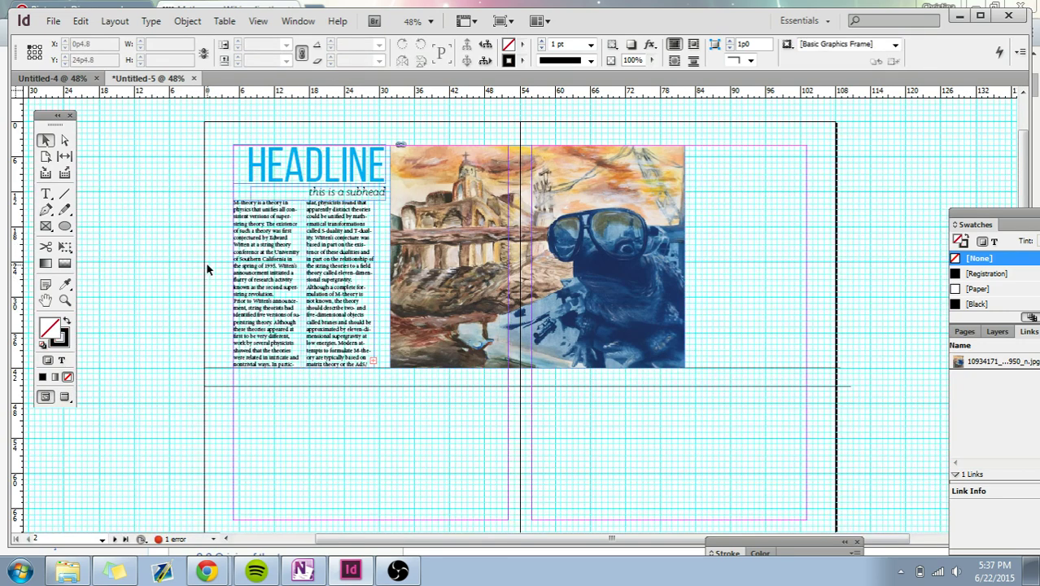
{"action": "key", "text": "w"}
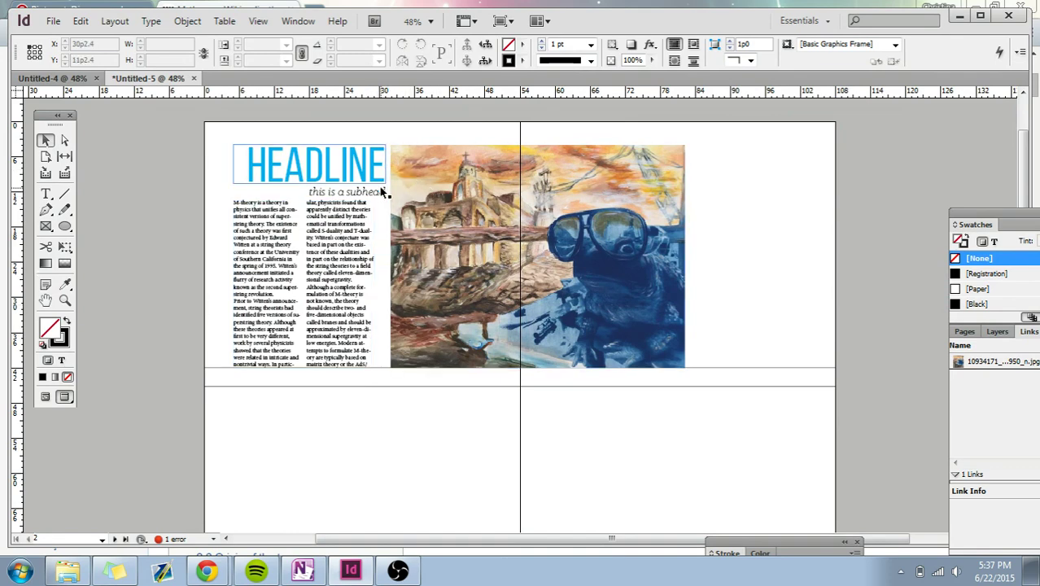
{"action": "left_click", "coordinate": [368, 248]}
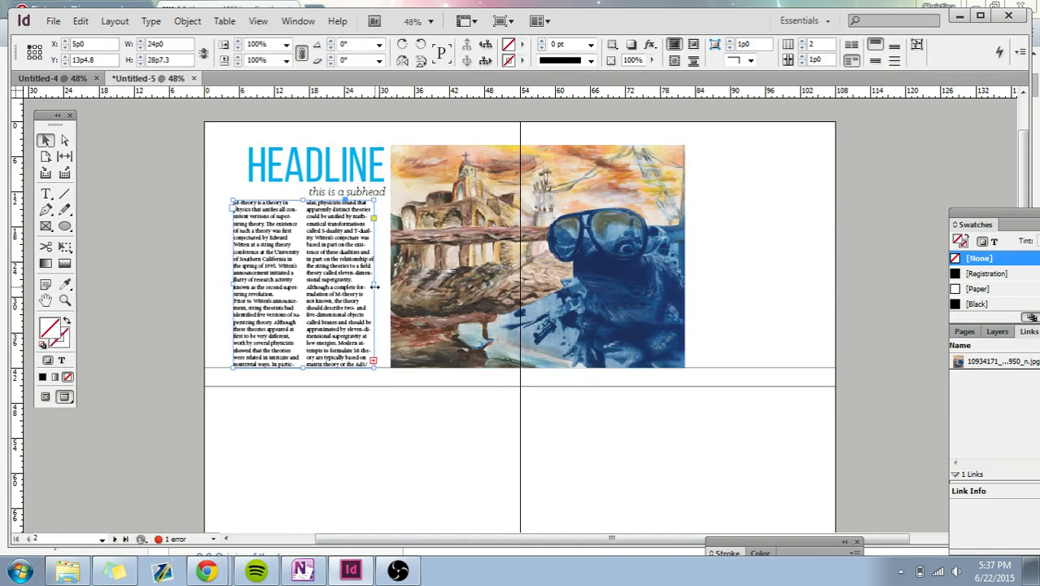
{"action": "key", "text": "Right"}
{"action": "key", "text": "Right"}
{"action": "key", "text": "Right"}
{"action": "key", "text": "Right"}
{"action": "key", "text": "Right"}
{"action": "key", "text": "Right"}
{"action": "key", "text": "Right"}
{"action": "key", "text": "Right"}
{"action": "key", "text": "Right"}
{"action": "key", "text": "Right"}
{"action": "key", "text": "Right"}
{"action": "key", "text": "Right"}
{"action": "key", "text": "Right"}
{"action": "key", "text": "Right"}
{"action": "key", "text": "Right"}
{"action": "key", "text": "Right"}
{"action": "key", "text": "Right"}
{"action": "key", "text": "Right"}
{"action": "key", "text": "Right"}
{"action": "key", "text": "Right"}
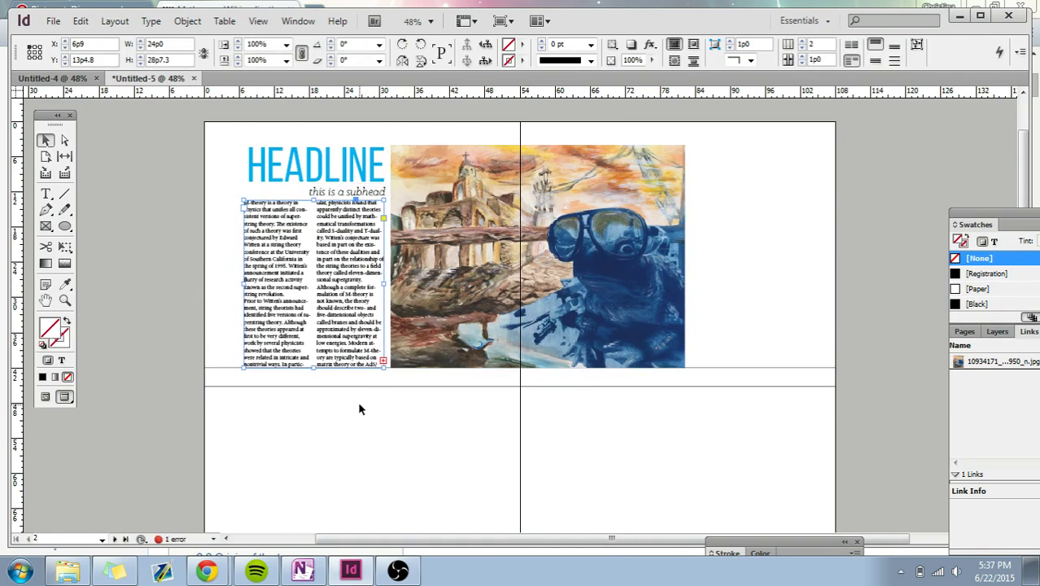
{"action": "key", "text": "w"}
{"action": "key", "text": "w"}
{"action": "key", "text": "w"}
{"action": "key", "text": "w"}
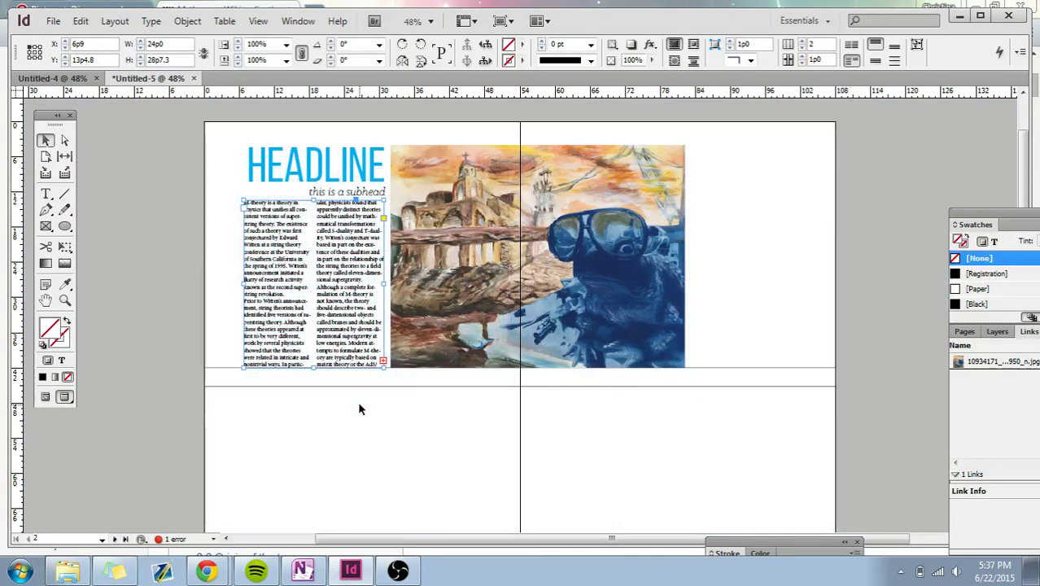
{"action": "key", "text": "w"}
{"action": "key", "text": "w"}
{"action": "left_click", "coordinate": [171, 314]}
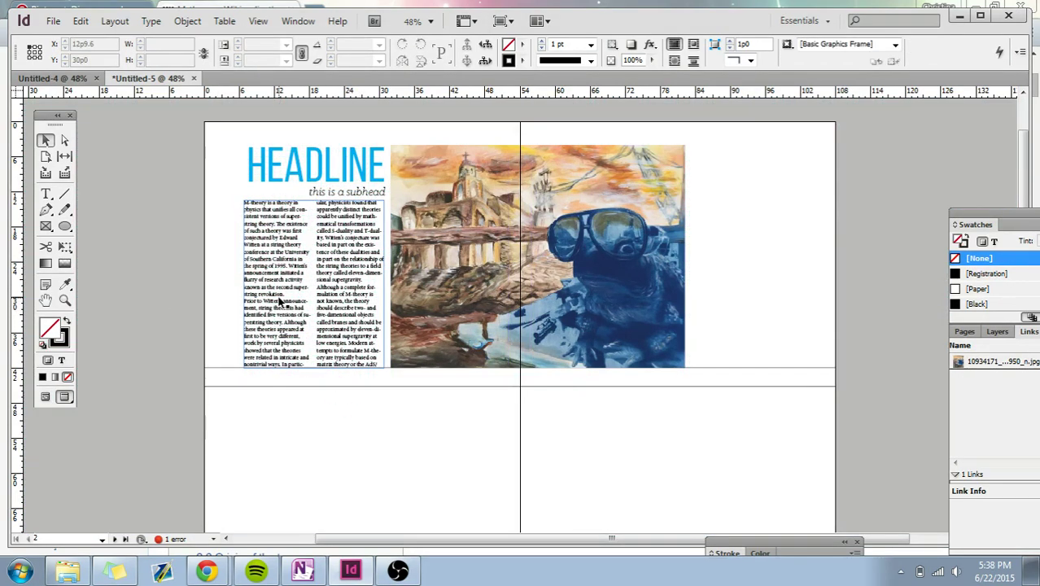
{"action": "key", "text": "w"}
{"action": "key", "text": "w"}
Step: Lower the top edge of the body frame toward the subhead and check its position
{"action": "left_click", "coordinate": [297, 267]}
{"action": "left_click_drag", "start_coordinate": [312, 200], "coordinate": [313, 207]}
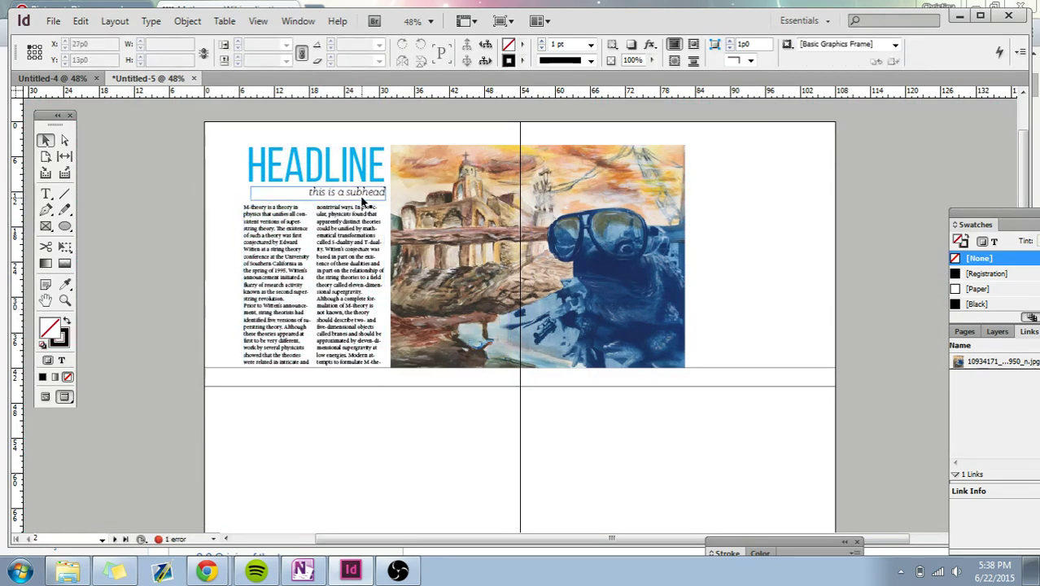
{"action": "left_click", "coordinate": [329, 196]}
{"action": "left_click", "coordinate": [115, 234]}
{"action": "left_click", "coordinate": [334, 195]}
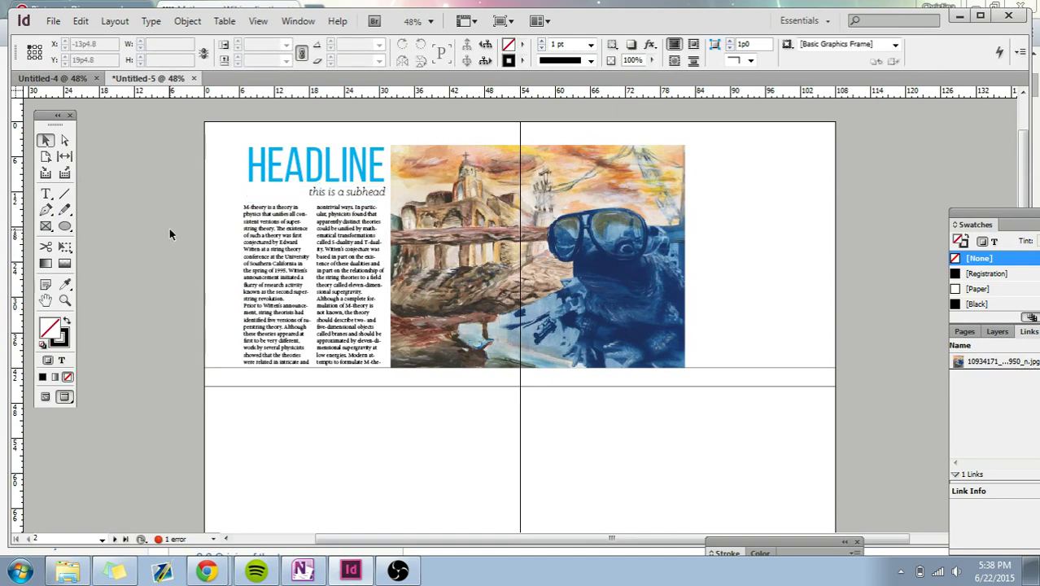
{"action": "left_click", "coordinate": [273, 198]}
{"action": "key", "text": "w"}
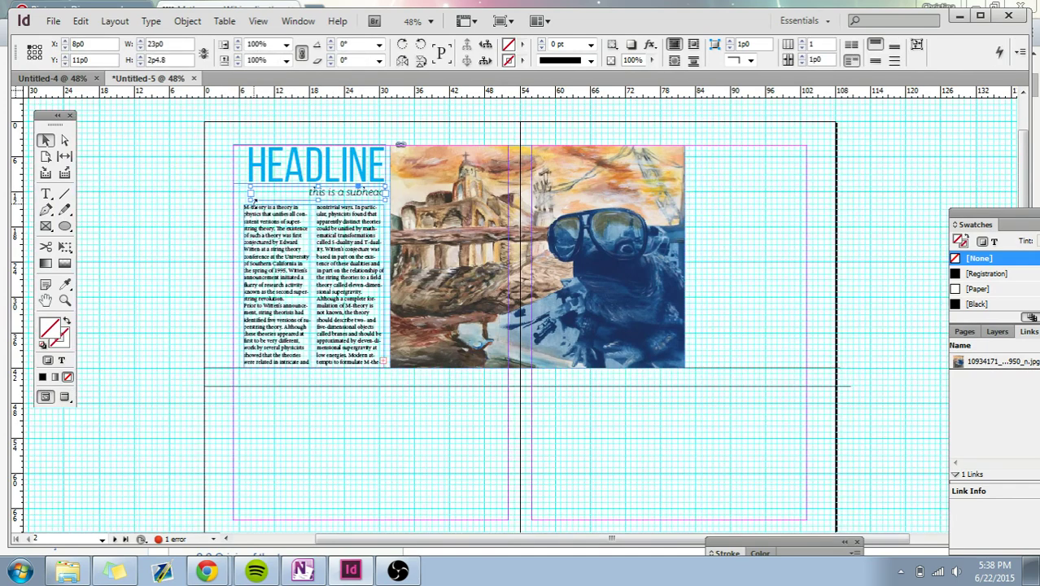
{"action": "key", "text": "w"}
{"action": "left_click", "coordinate": [210, 195]}
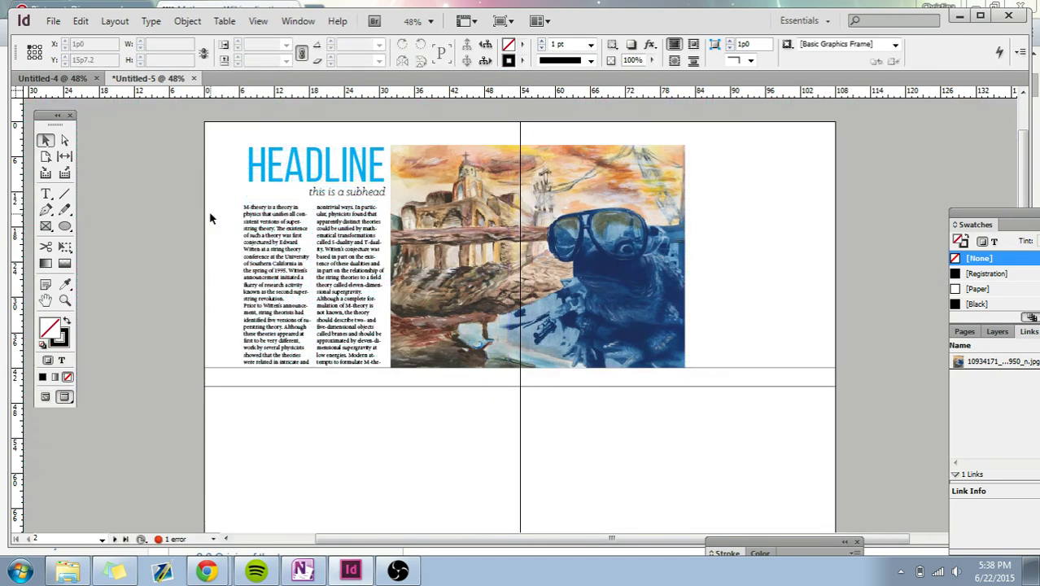
Step: Fine-tune the body frame's top edge to start just below the subhead, making it 24p0 by 27p9.7
{"action": "left_click", "coordinate": [305, 238]}
{"action": "left_click", "coordinate": [174, 263]}
{"action": "left_click", "coordinate": [298, 257]}
{"action": "mouse_move", "coordinate": [314, 204]}
{"action": "left_mouse_down"}
{"action": "mouse_move", "coordinate": [314, 184]}
{"action": "mouse_move", "coordinate": [314, 201]}
{"action": "left_mouse_up"}
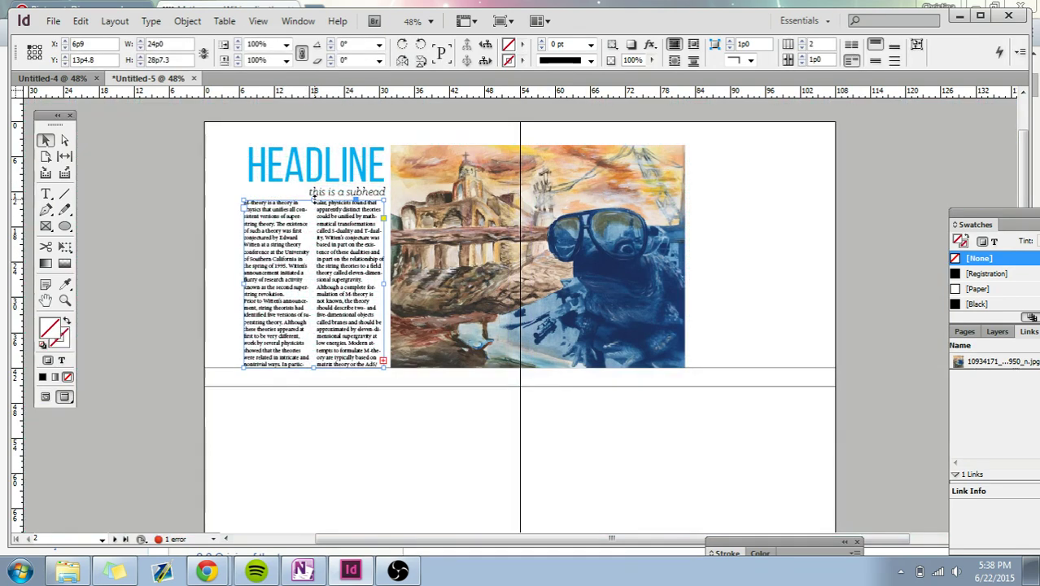
{"action": "left_click_drag", "start_coordinate": [314, 197], "coordinate": [315, 204]}
{"action": "left_click", "coordinate": [169, 209]}
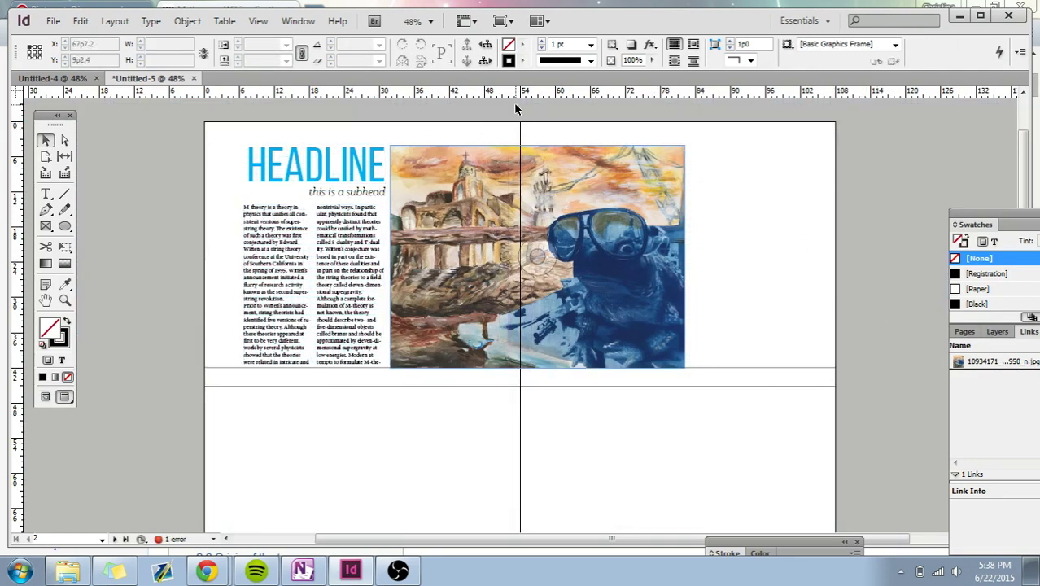
{"action": "left_click", "coordinate": [372, 165]}
{"action": "left_click", "coordinate": [370, 192]}
{"action": "left_click", "coordinate": [770, 281]}
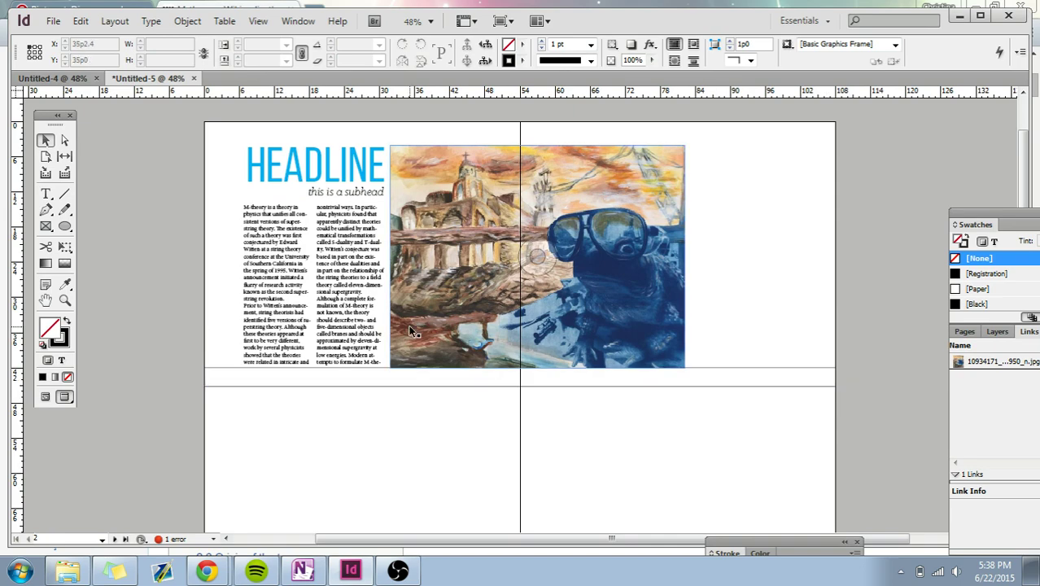
Step: Move the body frame to X 6p9, Y 13p8.8 with its left edge under the HEADLINE
{"action": "left_click", "coordinate": [334, 303]}
{"action": "key", "text": "w"}
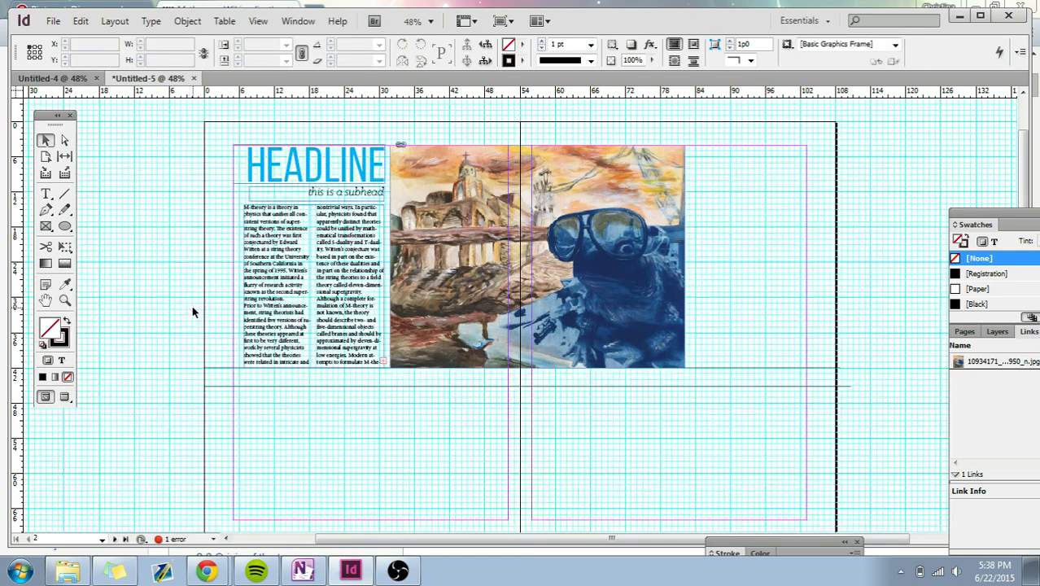
{"action": "key", "text": "w"}
{"action": "key", "text": "w"}
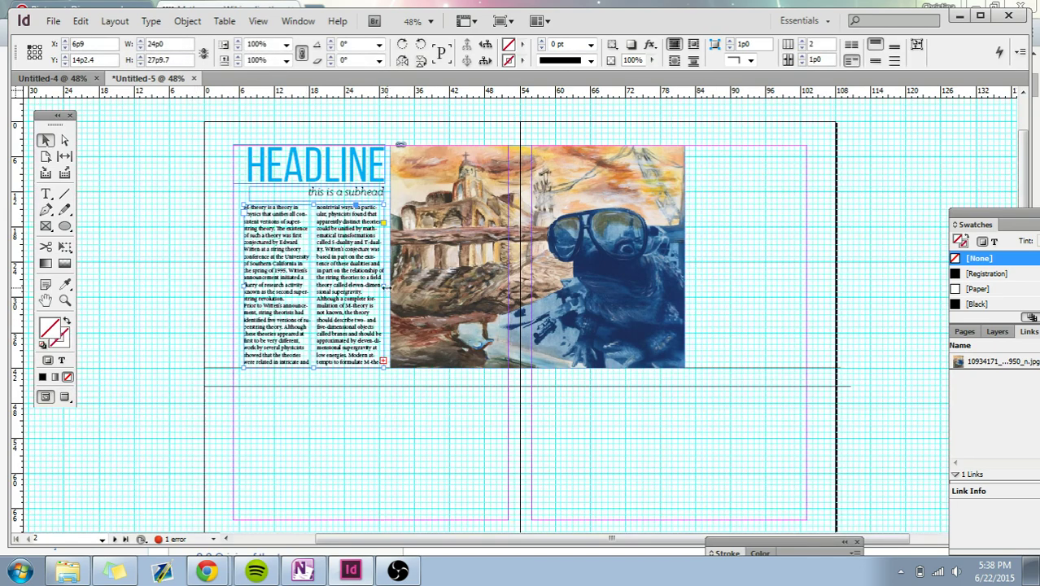
{"action": "left_click_drag", "start_coordinate": [384, 287], "coordinate": [345, 286]}
{"action": "key", "text": "w"}
{"action": "left_click", "coordinate": [272, 414]}
{"action": "left_click", "coordinate": [281, 289]}
{"action": "key", "text": "w"}
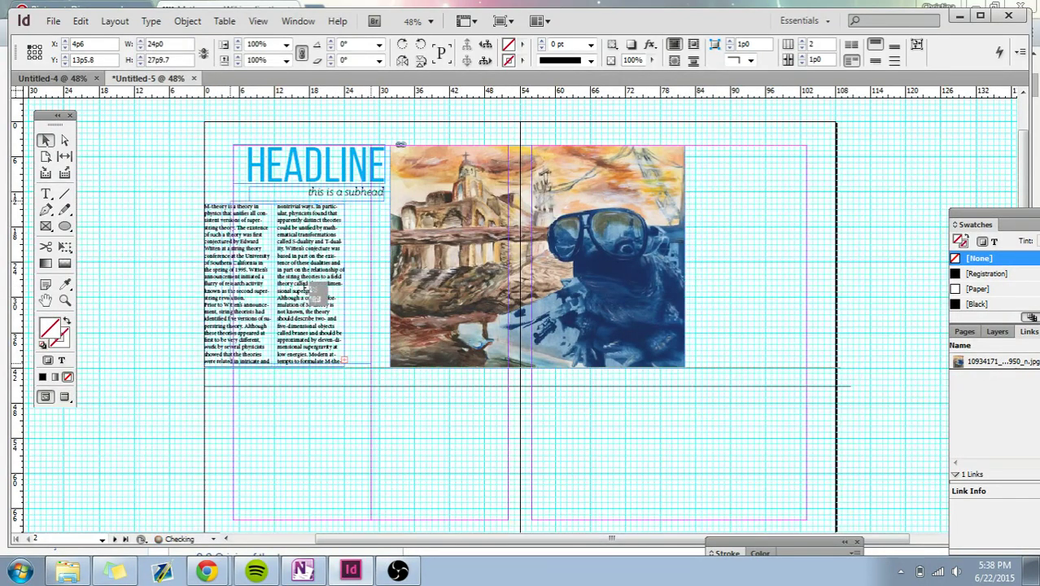
{"action": "left_click_drag", "start_coordinate": [315, 287], "coordinate": [364, 310]}
{"action": "left_click_drag", "start_coordinate": [272, 316], "coordinate": [272, 317]}
{"action": "left_click", "coordinate": [168, 300]}
{"action": "key", "text": "w"}
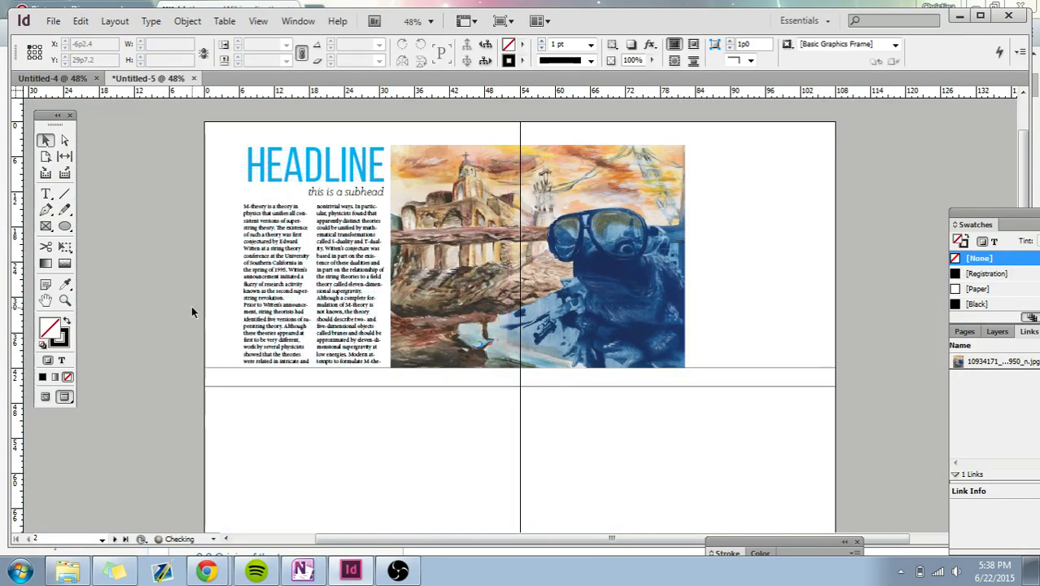
{"action": "left_click", "coordinate": [520, 325]}
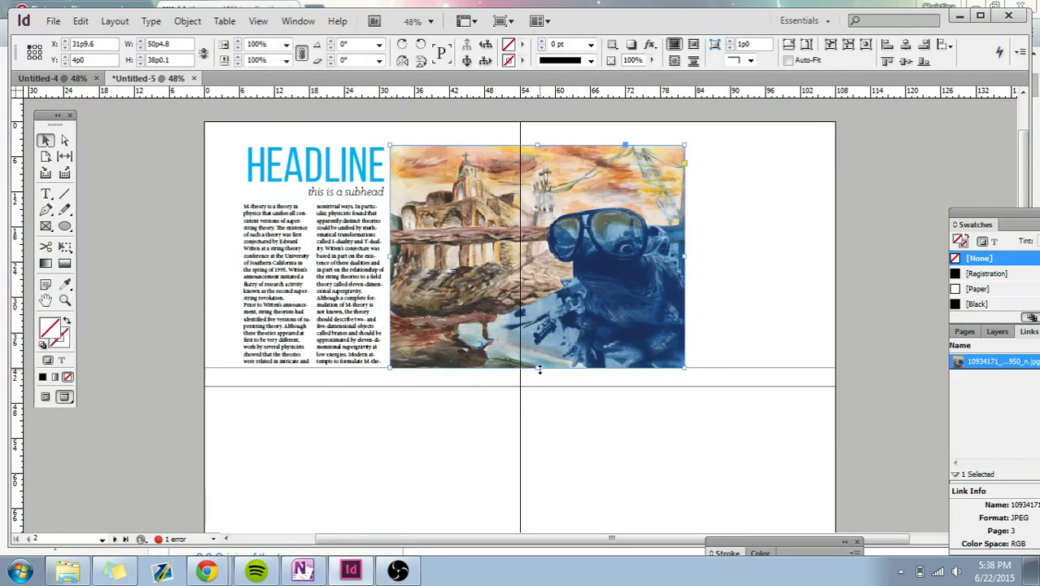
{"action": "left_click_drag", "start_coordinate": [538, 368], "coordinate": [538, 355]}
{"action": "key", "text": "w"}
{"action": "left_click", "coordinate": [405, 442]}
{"action": "key", "text": "w"}
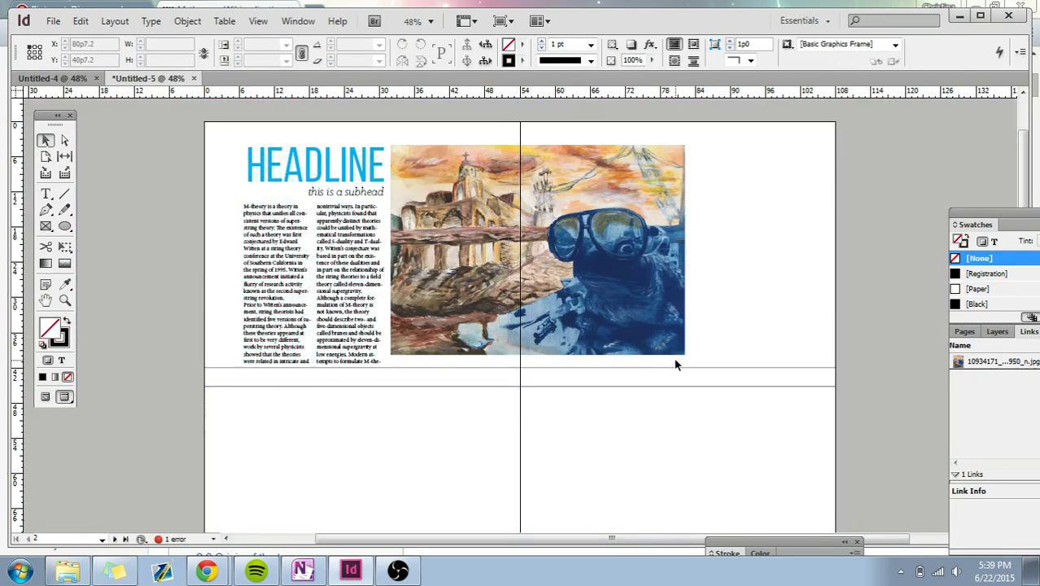
{"action": "left_click", "coordinate": [562, 353]}
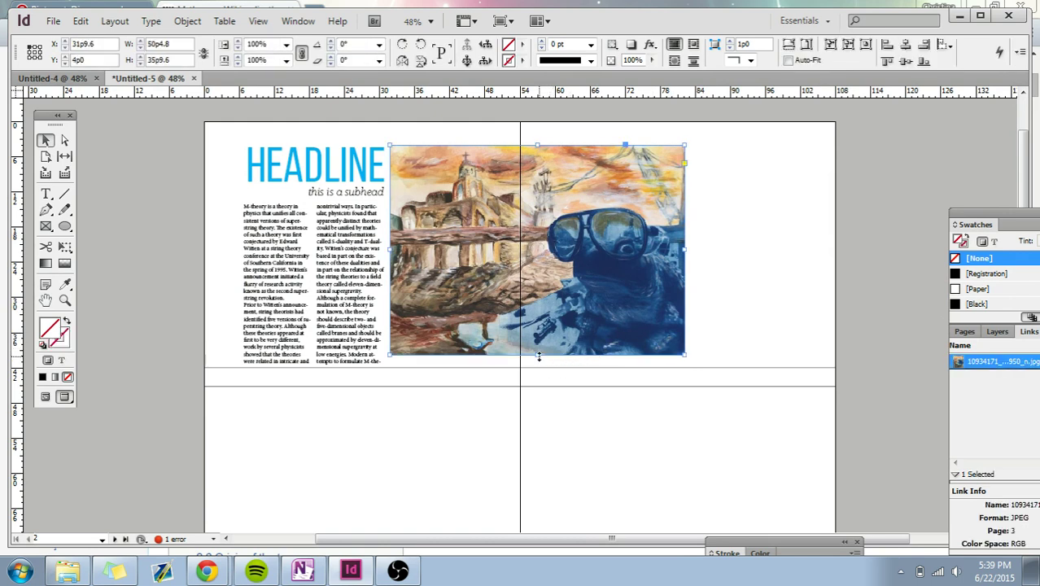
{"action": "left_click_drag", "start_coordinate": [538, 356], "coordinate": [538, 368]}
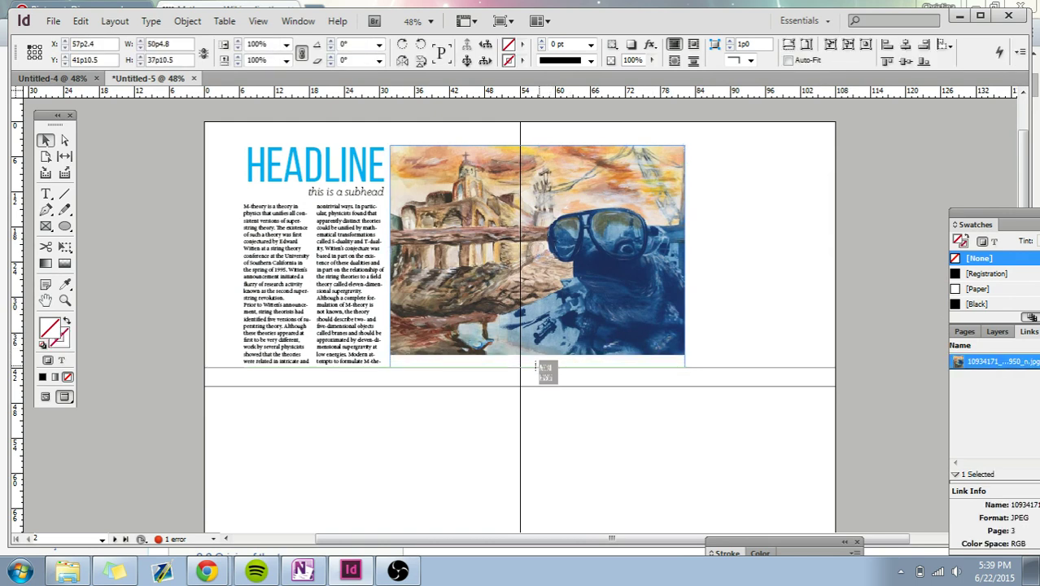
{"action": "left_click", "coordinate": [895, 336]}
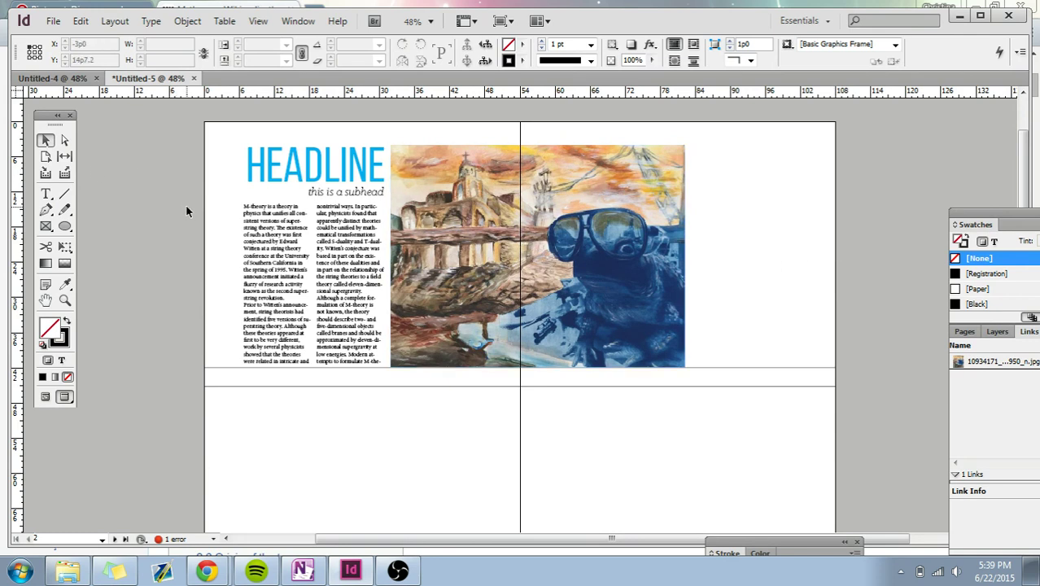
{"action": "scroll", "coordinate": [150, 219], "scroll_direction": "up", "scroll_amount": 1}
{"action": "scroll", "coordinate": [131, 230], "scroll_direction": "down", "scroll_amount": 2}
Step: Draw a tall 18p0 by 37p11.5 rectangle on the right page beside the painting
{"action": "scroll", "coordinate": [131, 230], "scroll_direction": "up", "scroll_amount": 2}
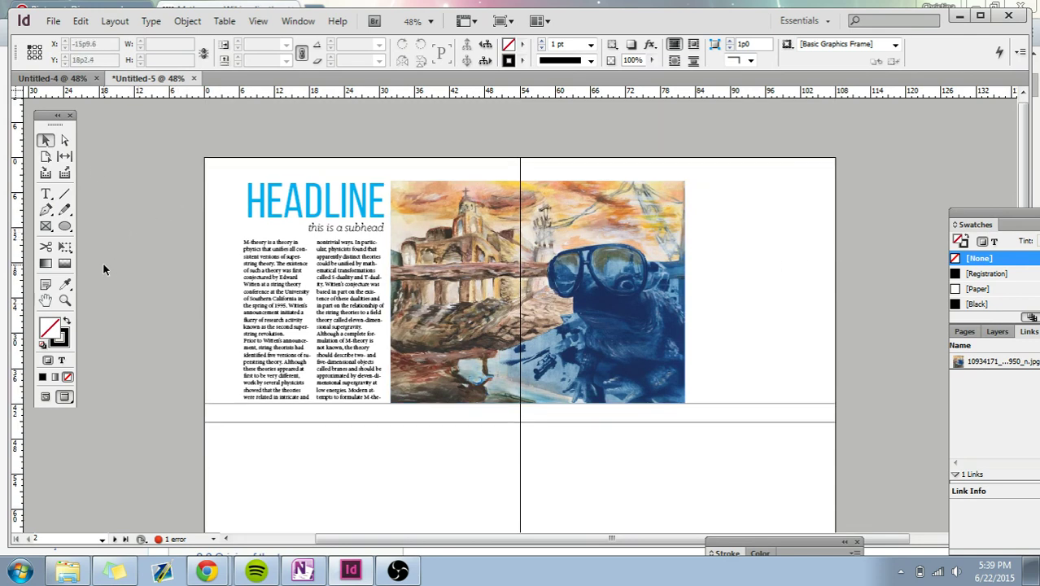
{"action": "left_click_drag", "start_coordinate": [64, 226], "coordinate": [106, 221]}
{"action": "key", "text": "w"}
{"action": "key", "text": "w"}
{"action": "key", "text": "w"}
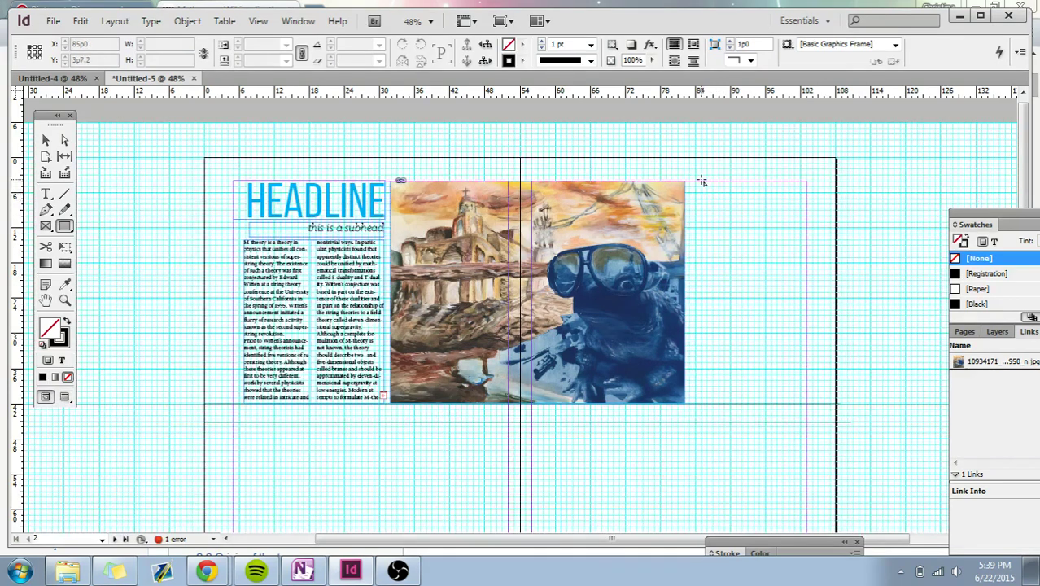
{"action": "left_click_drag", "start_coordinate": [702, 181], "coordinate": [805, 403]}
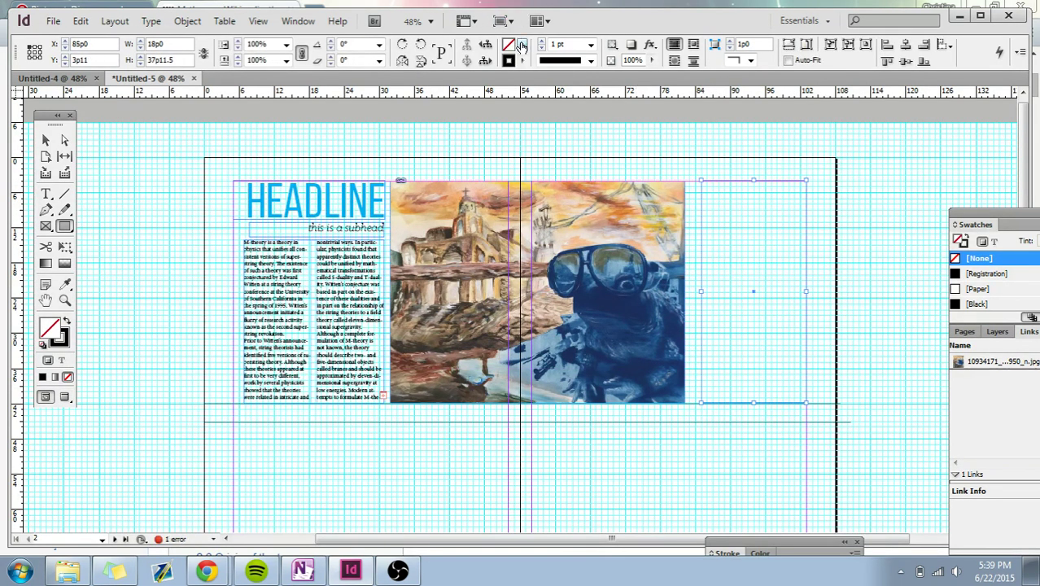
Step: Give the rectangle a C=100 M=0 Y=0 K=0 cyan fill and matching cyan stroke
{"action": "left_click", "coordinate": [522, 44]}
{"action": "left_click", "coordinate": [564, 139]}
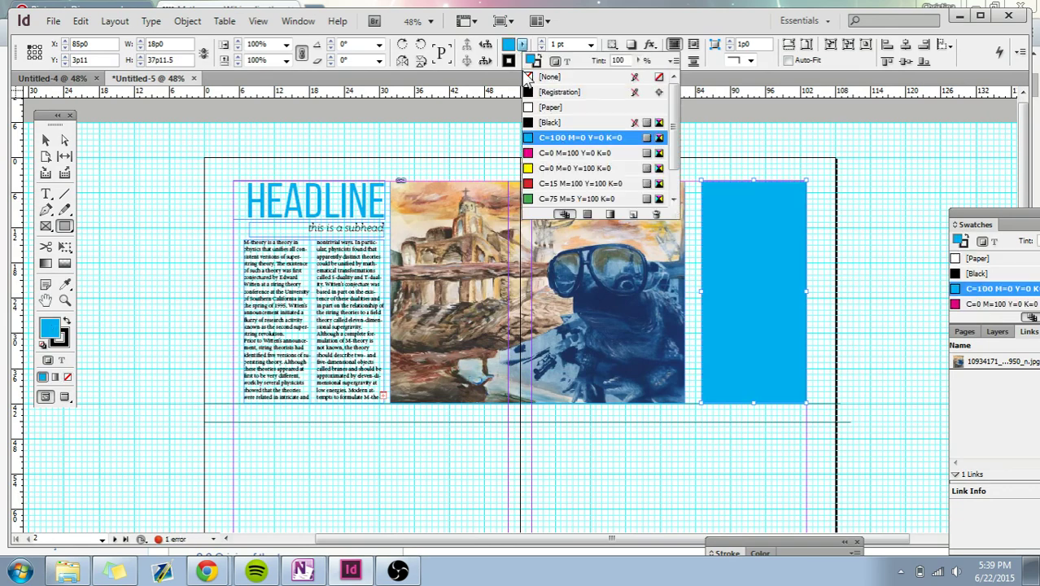
{"action": "left_click", "coordinate": [521, 61]}
{"action": "left_click", "coordinate": [521, 62]}
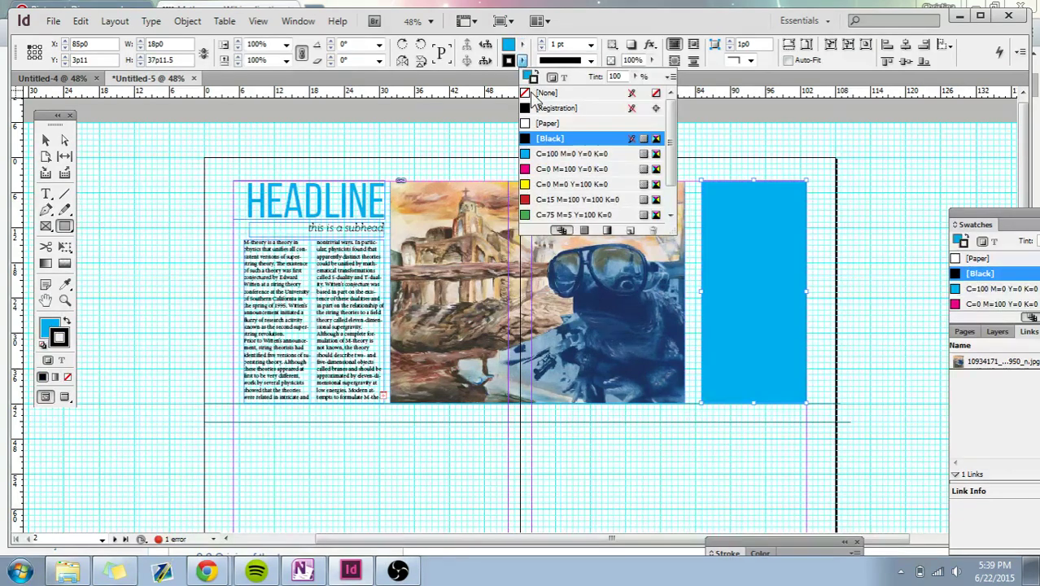
{"action": "left_click", "coordinate": [570, 154]}
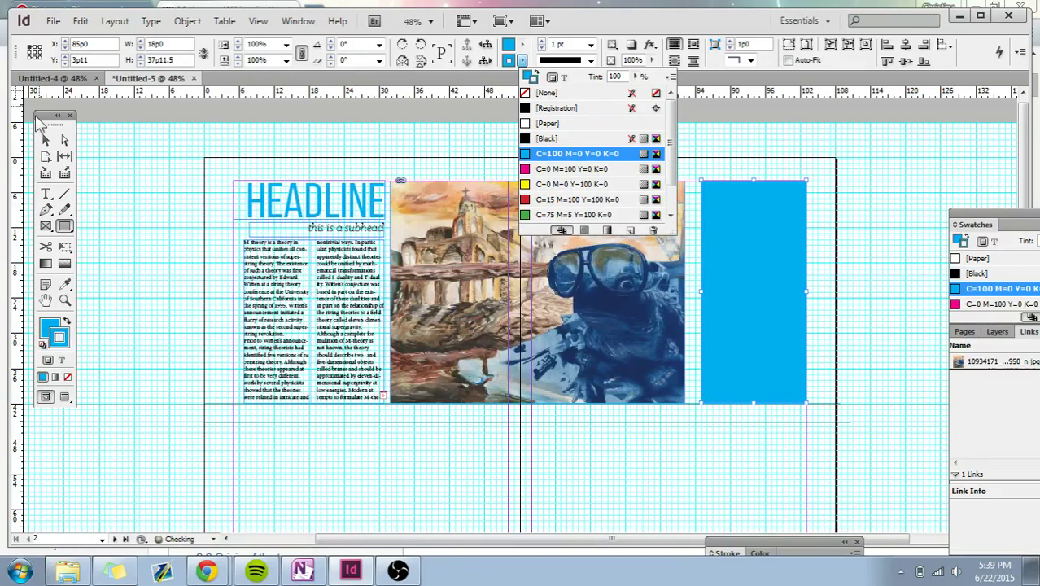
{"action": "left_click", "coordinate": [46, 140]}
{"action": "left_click", "coordinate": [298, 141]}
Step: Review the whole spread in Preview mode, scrolling up and down
{"action": "key", "text": "w"}
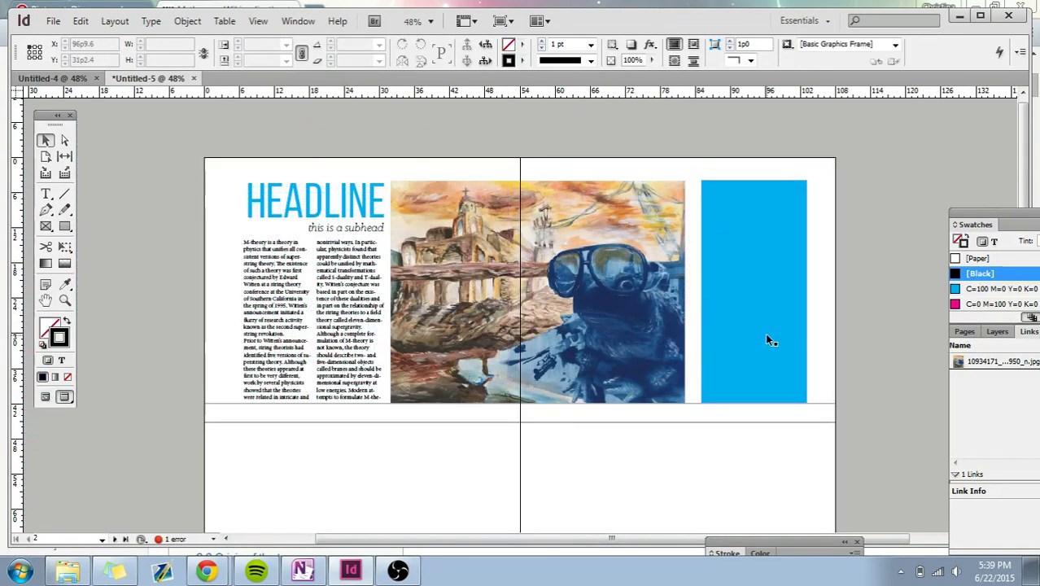
{"action": "scroll", "coordinate": [814, 321], "scroll_direction": "down", "scroll_amount": 1}
{"action": "key", "text": "w"}
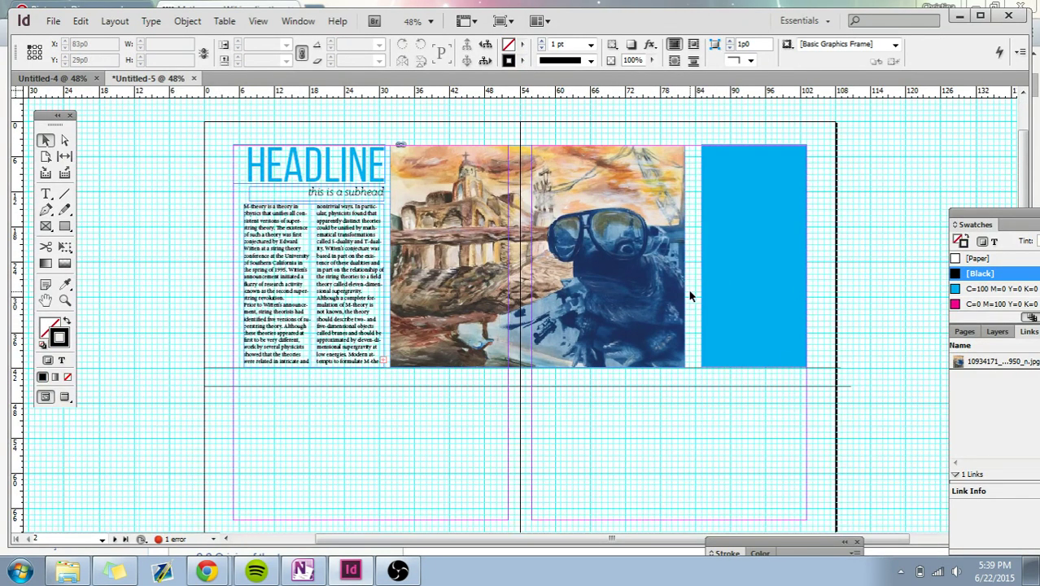
{"action": "key", "text": "w"}
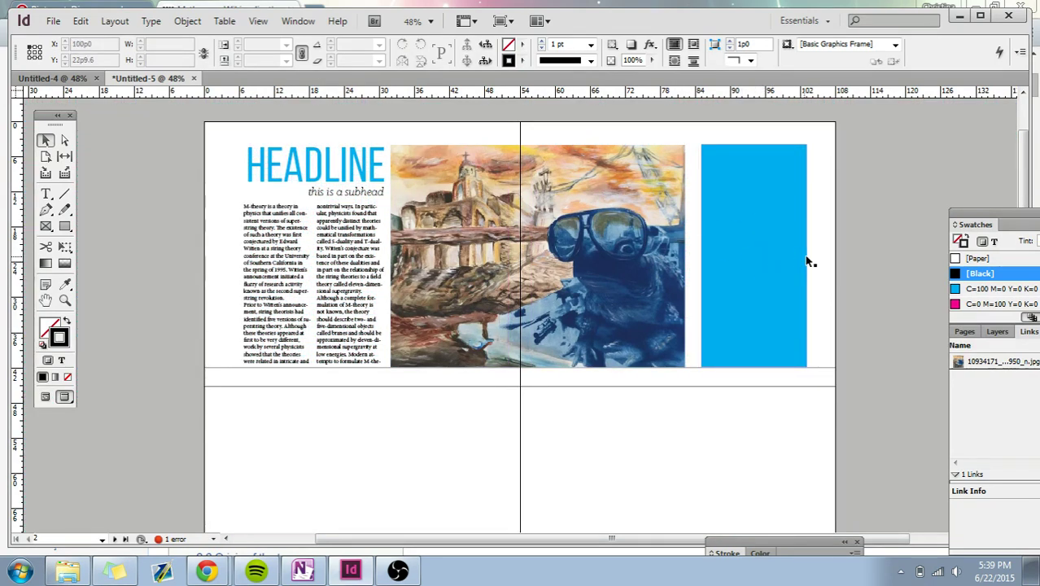
{"action": "scroll", "coordinate": [816, 255], "scroll_direction": "up", "scroll_amount": 1}
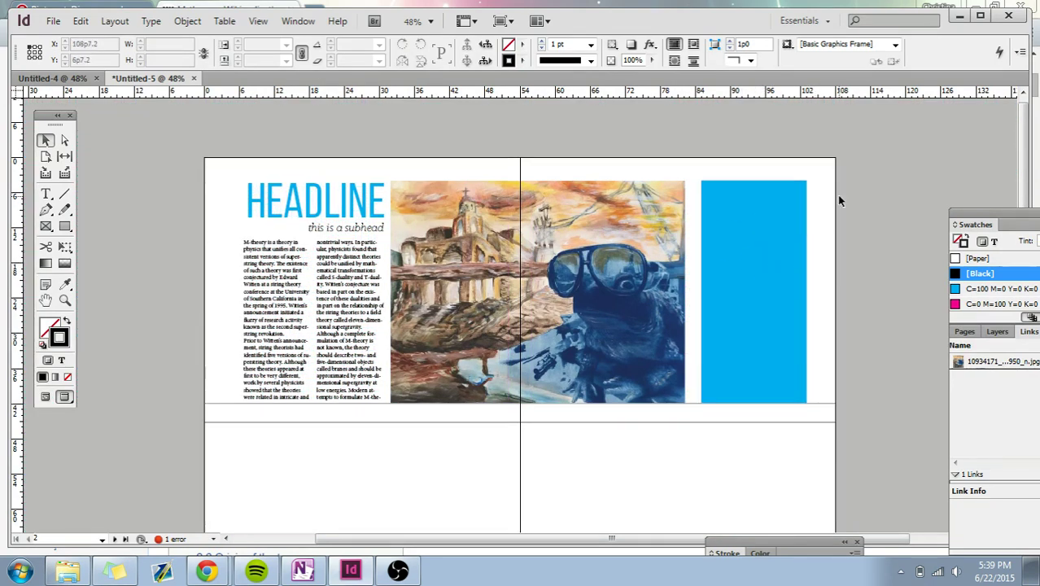
{"action": "scroll", "coordinate": [842, 216], "scroll_direction": "down", "scroll_amount": 1}
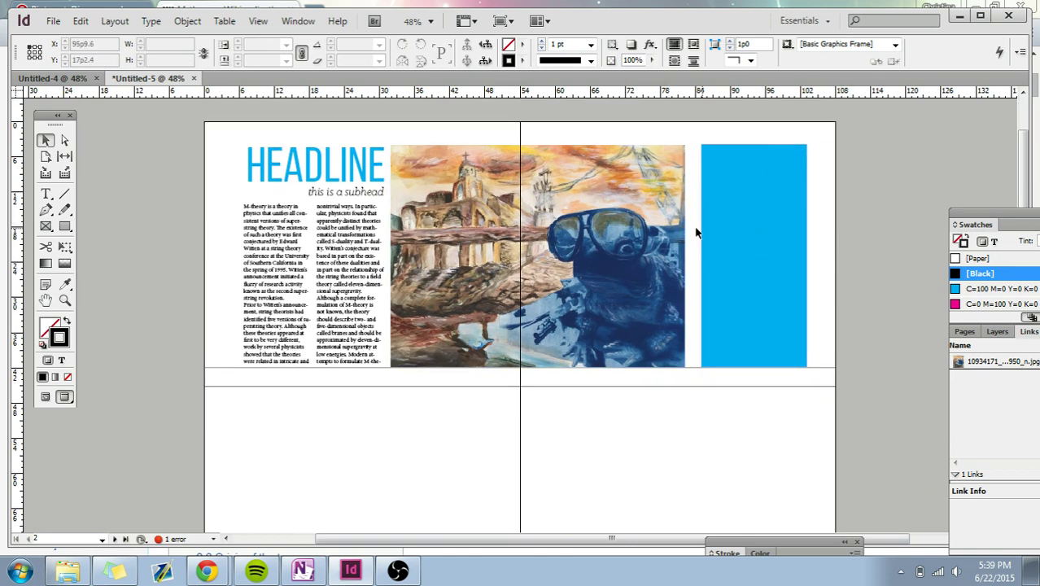
{"action": "scroll", "coordinate": [801, 252], "scroll_direction": "down", "scroll_amount": 1}
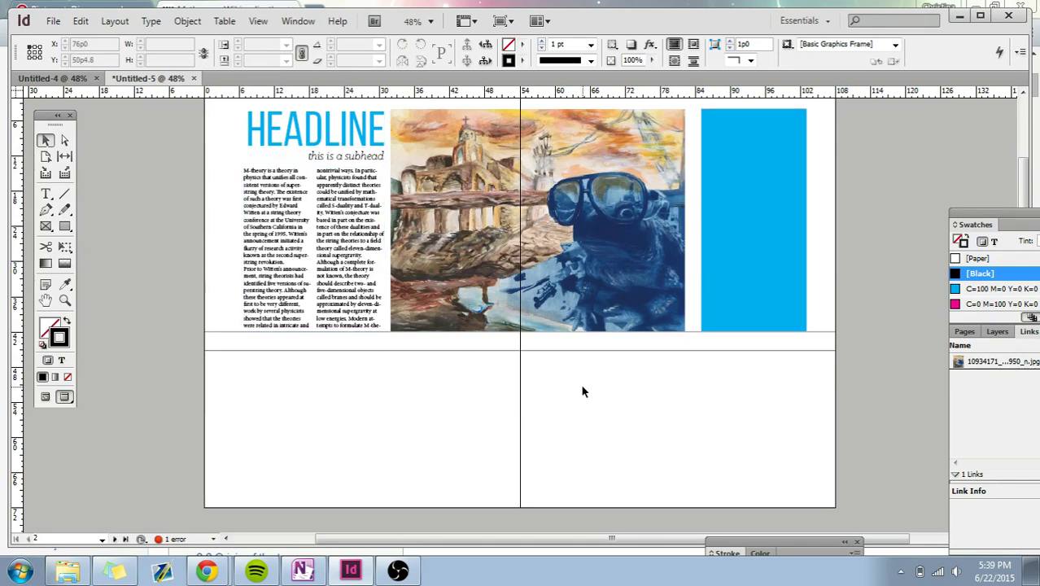
{"action": "scroll", "coordinate": [691, 413], "scroll_direction": "up", "scroll_amount": 1}
{"action": "scroll", "coordinate": [751, 407], "scroll_direction": "down", "scroll_amount": 1}
Step: Recheck the spread once more and return to Normal mode with grid and guides visible
{"action": "key", "text": "w"}
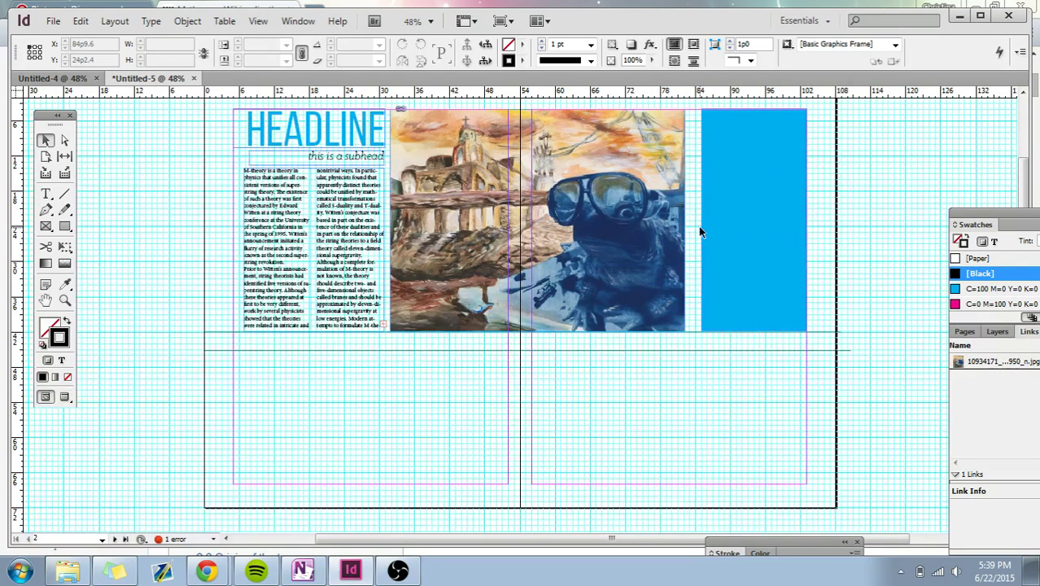
{"action": "key", "text": "w"}
{"action": "scroll", "coordinate": [690, 370], "scroll_direction": "up", "scroll_amount": 2}
{"action": "scroll", "coordinate": [695, 384], "scroll_direction": "down", "scroll_amount": 3}
{"action": "scroll", "coordinate": [694, 407], "scroll_direction": "up", "scroll_amount": 2}
{"action": "scroll", "coordinate": [676, 489], "scroll_direction": "down", "scroll_amount": 1}
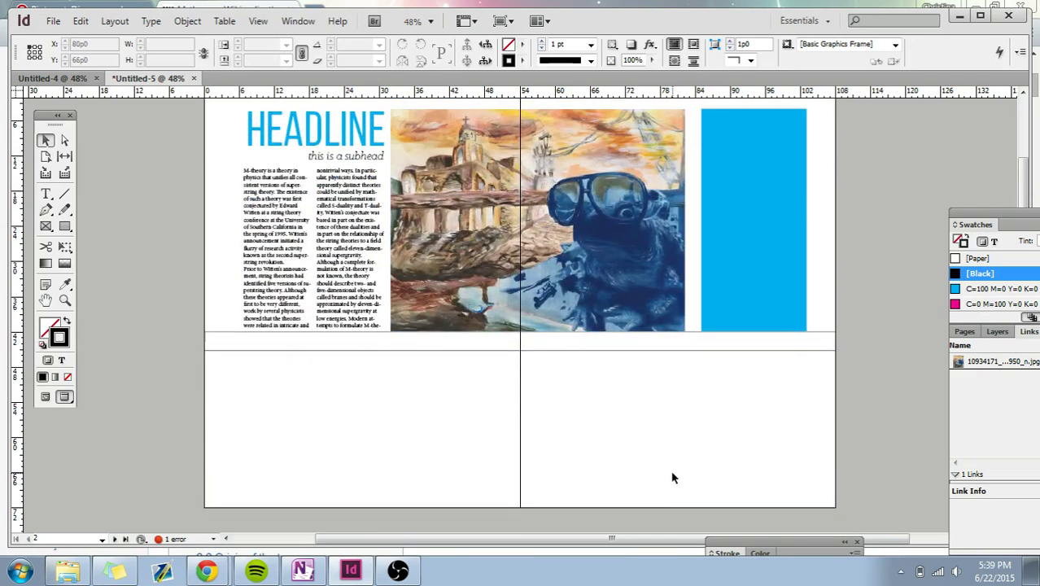
{"action": "key", "text": "w"}
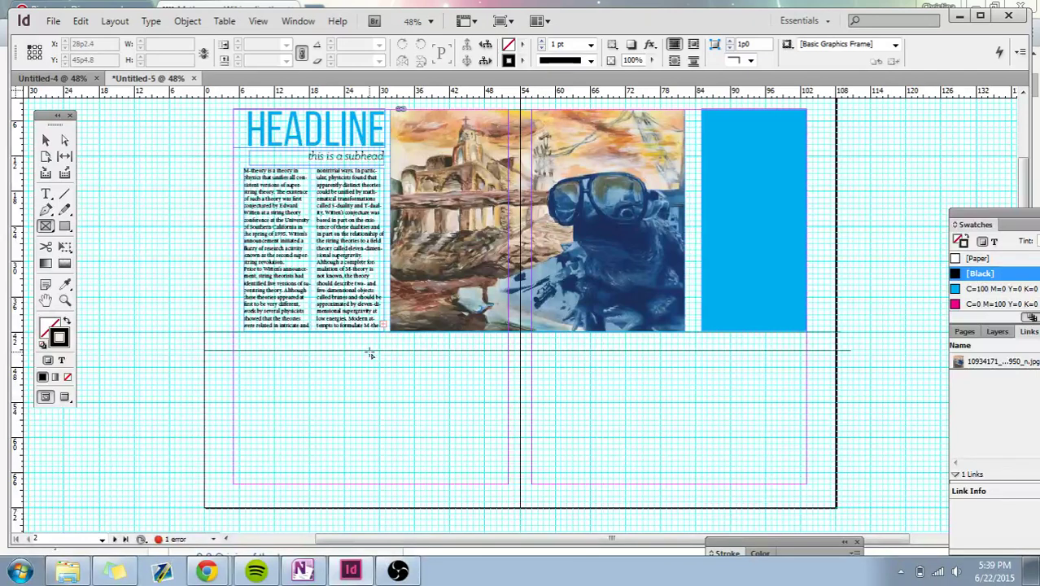
Step: Draw a picture frame below the body text and narrow it from the left
{"action": "left_click_drag", "start_coordinate": [367, 354], "coordinate": [508, 421]}
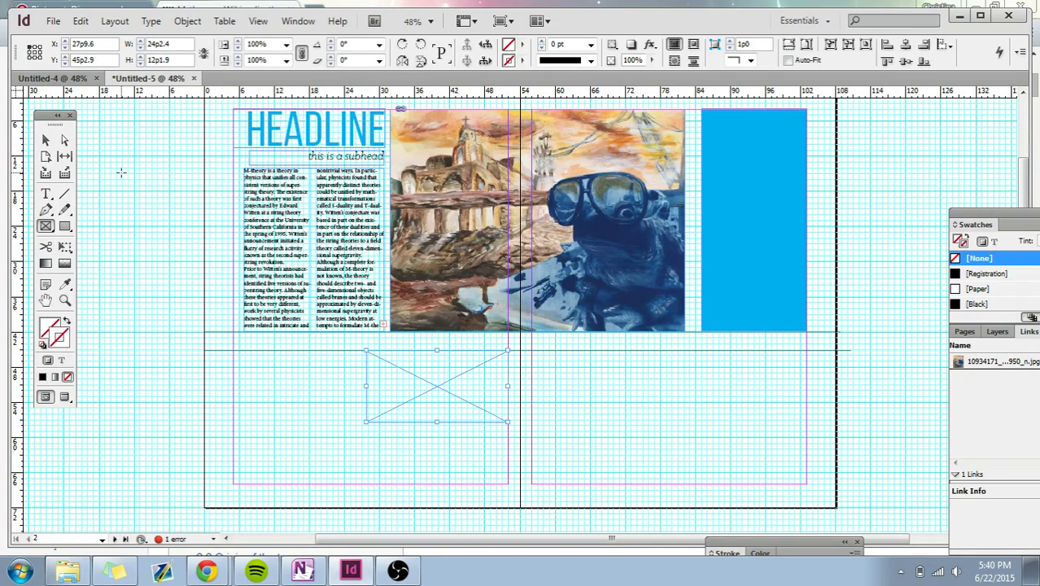
{"action": "left_click", "coordinate": [47, 142]}
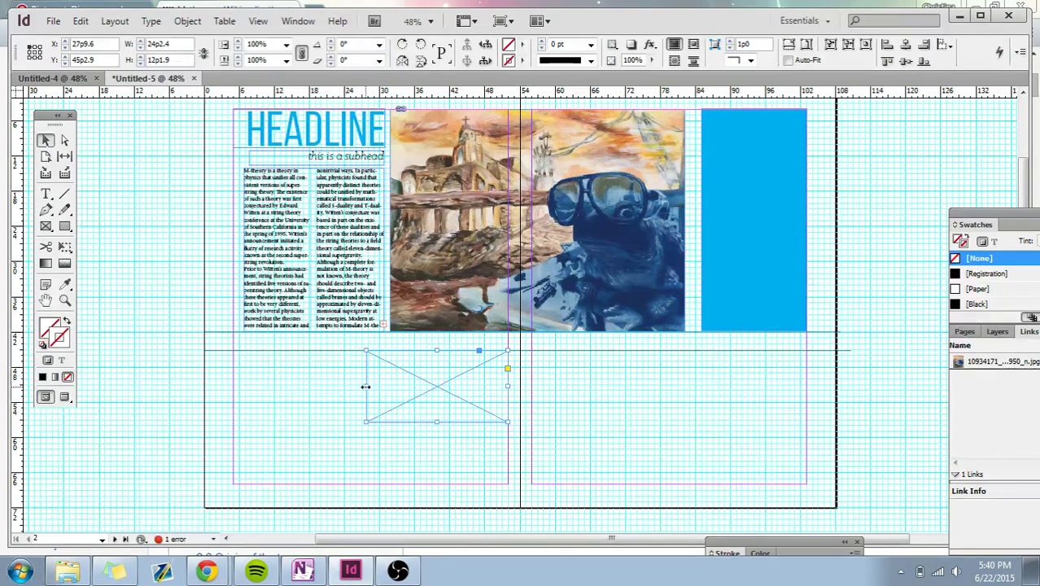
{"action": "left_click_drag", "start_coordinate": [366, 386], "coordinate": [420, 388]}
{"action": "left_click", "coordinate": [379, 441]}
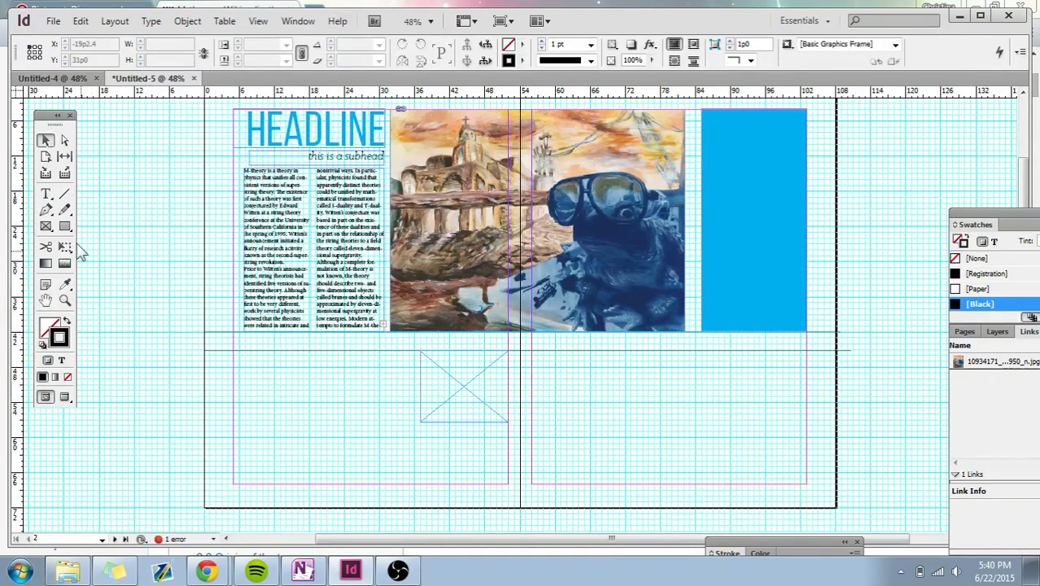
Step: Draw a wide picture frame on the right page and a small frame below the left one
{"action": "left_click", "coordinate": [46, 227]}
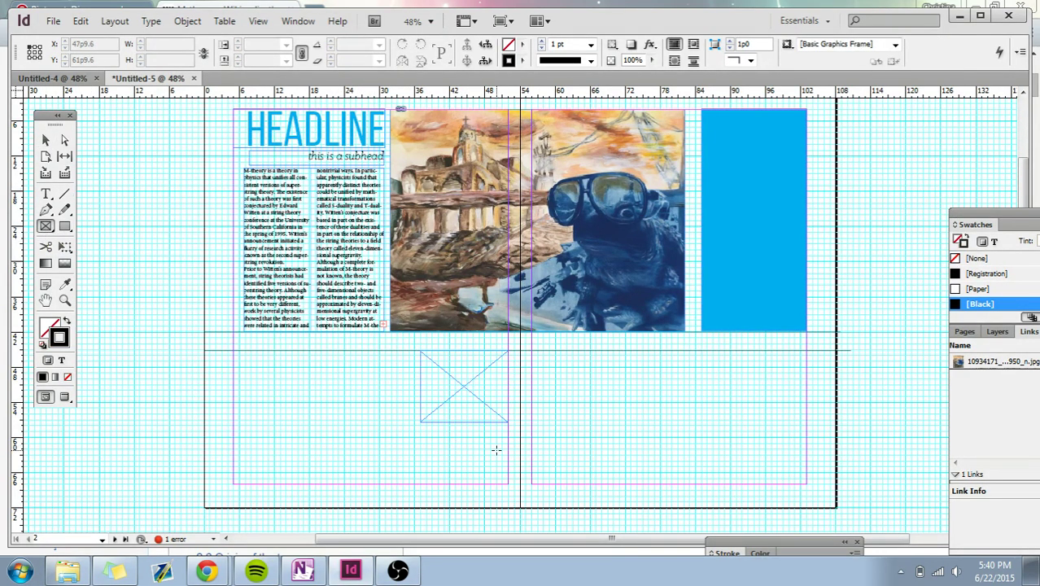
{"action": "left_click_drag", "start_coordinate": [533, 432], "coordinate": [720, 483]}
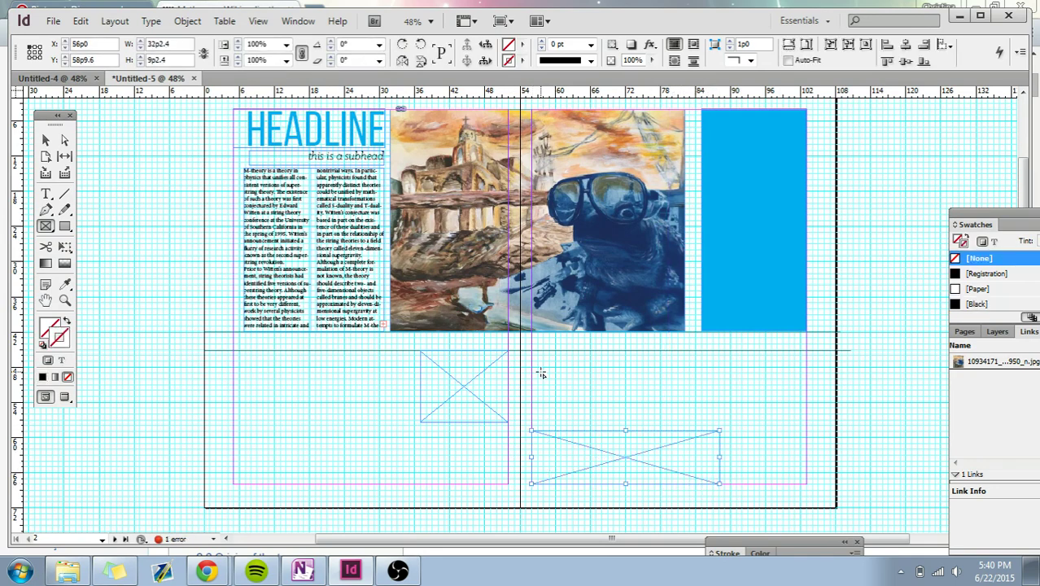
{"action": "left_click_drag", "start_coordinate": [452, 434], "coordinate": [509, 483]}
{"action": "left_click", "coordinate": [46, 140]}
{"action": "left_click", "coordinate": [314, 446]}
Step: Widen the upper-left frame to 25p0, enlarge the small frame, and reshape the right frame into a tall column
{"action": "scroll", "coordinate": [384, 412], "scroll_direction": "up", "scroll_amount": 1}
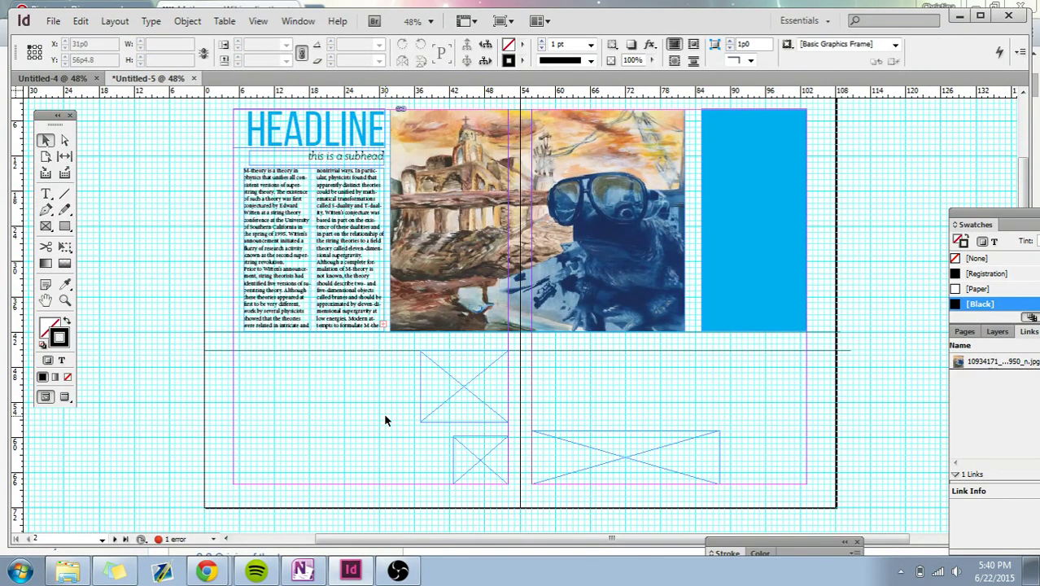
{"action": "scroll", "coordinate": [438, 362], "scroll_direction": "down", "scroll_amount": 1}
{"action": "scroll", "coordinate": [568, 333], "scroll_direction": "up", "scroll_amount": 1}
{"action": "scroll", "coordinate": [652, 306], "scroll_direction": "down", "scroll_amount": 1}
{"action": "left_click", "coordinate": [436, 400]}
{"action": "left_click_drag", "start_coordinate": [420, 388], "coordinate": [362, 388]}
{"action": "left_click", "coordinate": [478, 469]}
{"action": "left_click_drag", "start_coordinate": [453, 460], "coordinate": [410, 461]}
{"action": "left_click_drag", "start_coordinate": [460, 439], "coordinate": [454, 431]}
{"action": "left_click", "coordinate": [721, 466]}
{"action": "left_click_drag", "start_coordinate": [721, 459], "coordinate": [575, 350]}
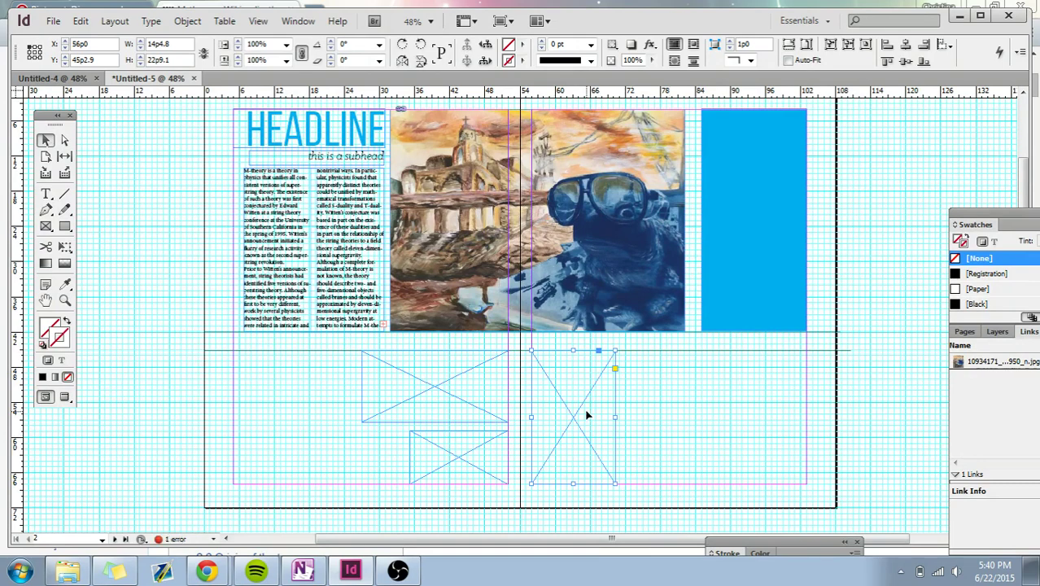
{"action": "left_click", "coordinate": [686, 457]}
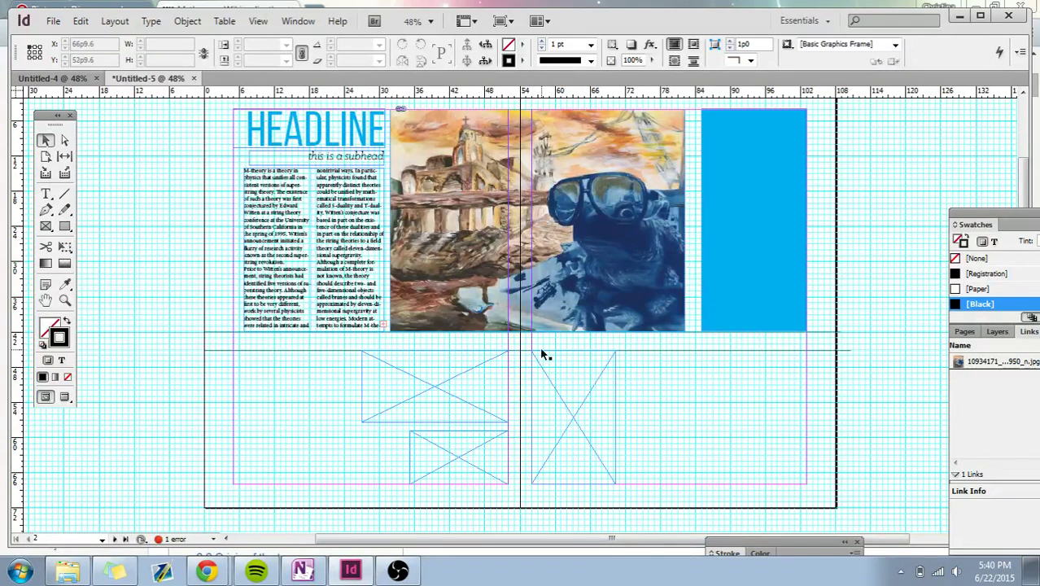
Step: Paste a copy of the tall right-page frame beside it and shorten the copy from the bottom
{"action": "left_click", "coordinate": [599, 442]}
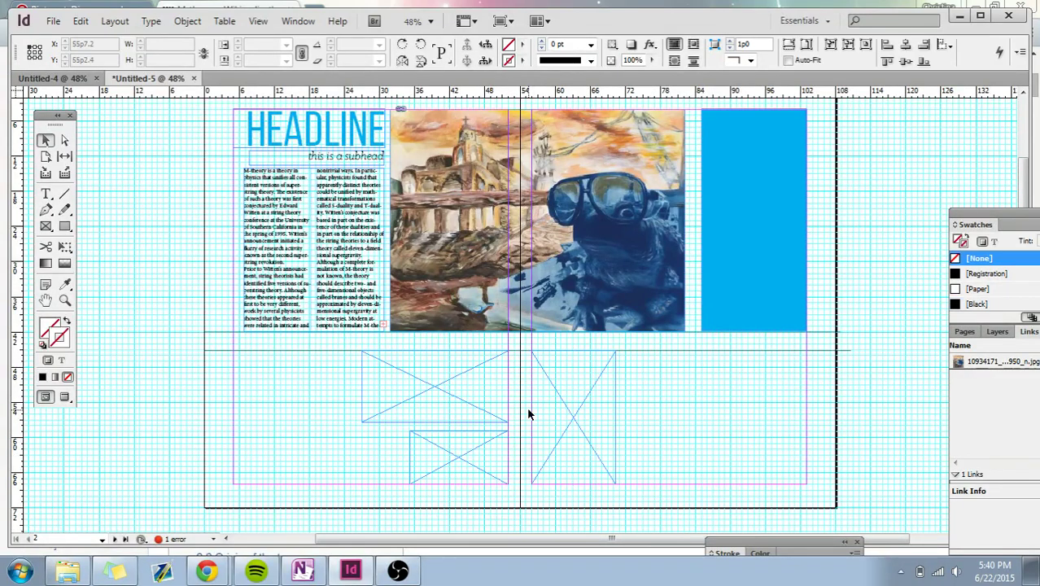
{"action": "scroll", "coordinate": [639, 446], "scroll_direction": "up", "scroll_amount": 1}
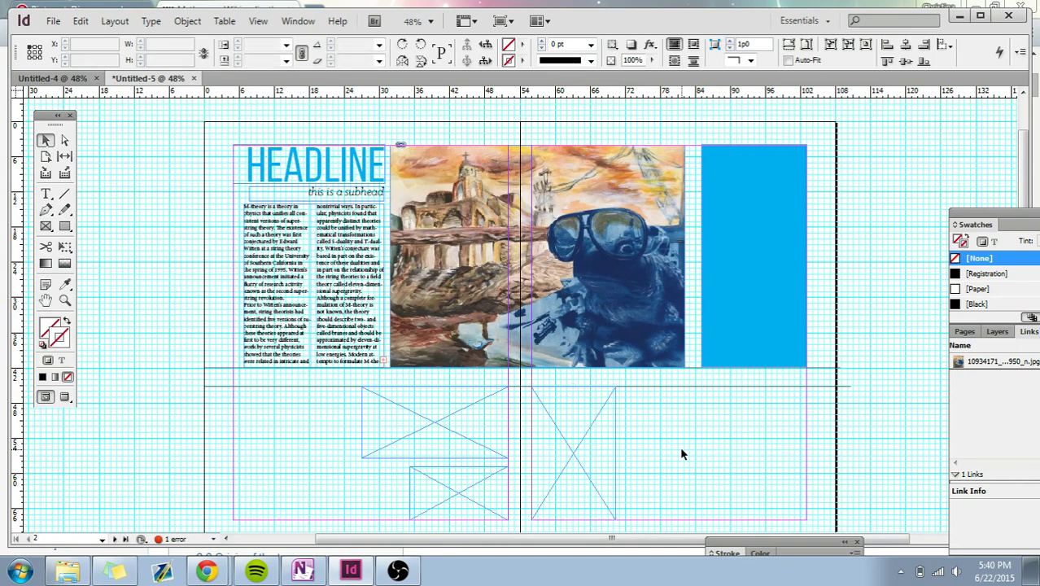
{"action": "scroll", "coordinate": [678, 452], "scroll_direction": "down", "scroll_amount": 1}
{"action": "key", "text": "ctrl+v"}
{"action": "left_click_drag", "start_coordinate": [523, 351], "coordinate": [622, 422]}
{"action": "left_click", "coordinate": [784, 434]}
{"action": "left_click", "coordinate": [692, 460]}
{"action": "left_click_drag", "start_coordinate": [689, 483], "coordinate": [672, 415]}
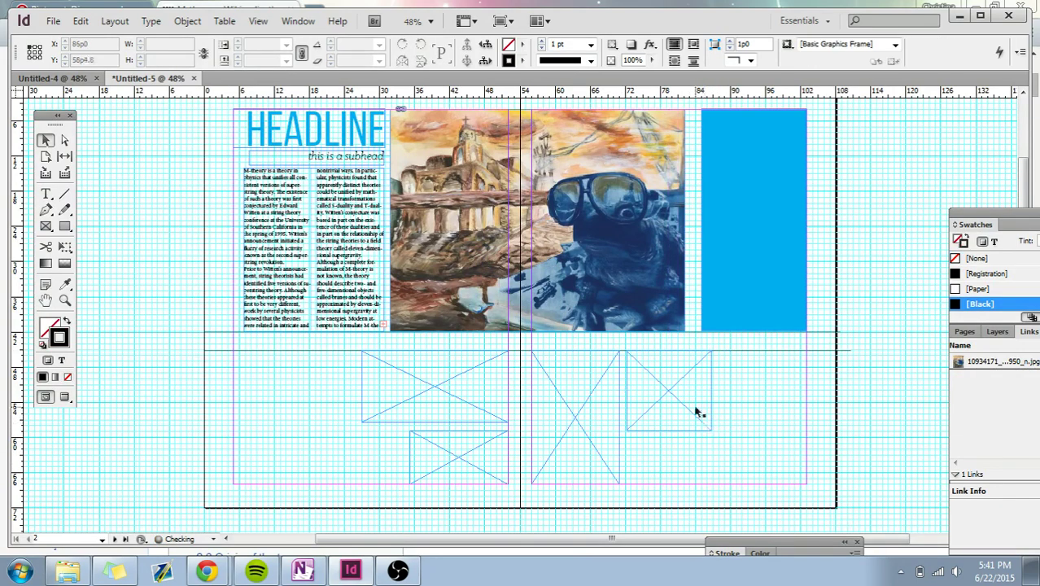
Step: Adjust the upper-left picture frame's left edge until it measures 23p6 by 12p1.9
{"action": "scroll", "coordinate": [708, 480], "scroll_direction": "up", "scroll_amount": 1}
{"action": "scroll", "coordinate": [727, 492], "scroll_direction": "down", "scroll_amount": 2}
{"action": "scroll", "coordinate": [740, 480], "scroll_direction": "up", "scroll_amount": 2}
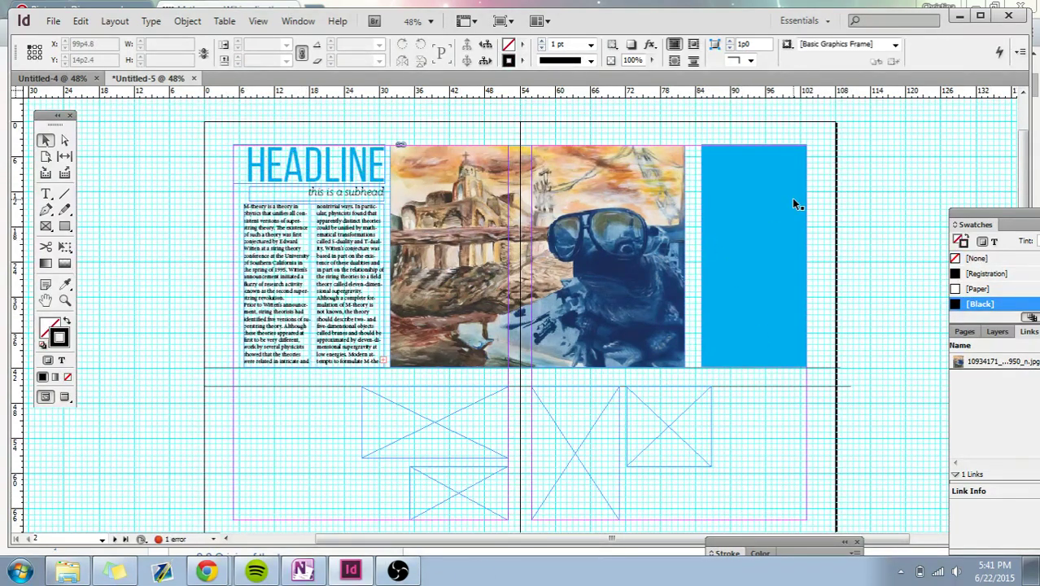
{"action": "scroll", "coordinate": [667, 491], "scroll_direction": "down", "scroll_amount": 3}
{"action": "scroll", "coordinate": [644, 504], "scroll_direction": "up", "scroll_amount": 3}
{"action": "scroll", "coordinate": [645, 504], "scroll_direction": "down", "scroll_amount": 1}
{"action": "left_click", "coordinate": [460, 389]}
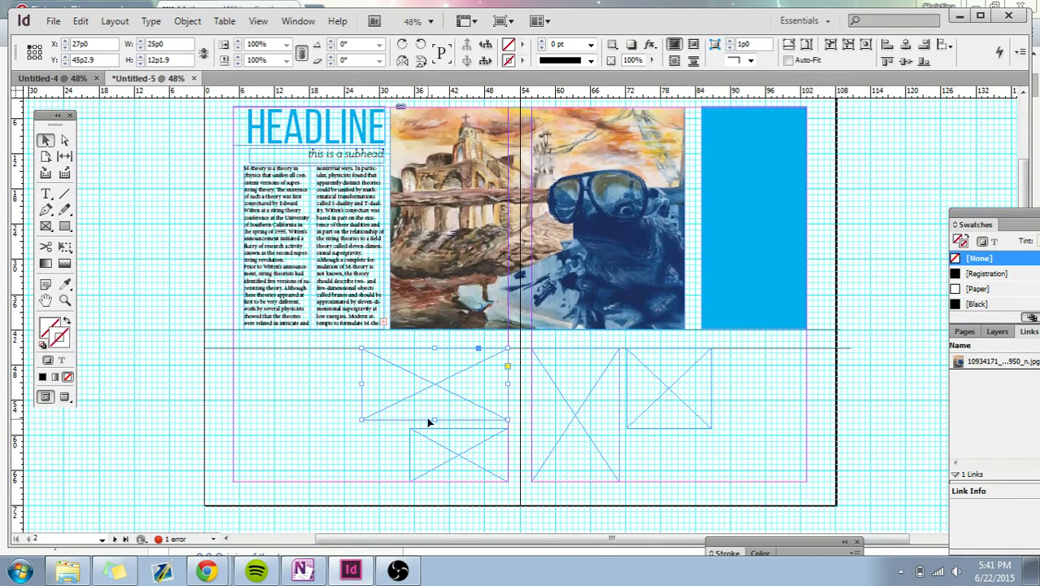
{"action": "left_click_drag", "start_coordinate": [365, 383], "coordinate": [390, 383]}
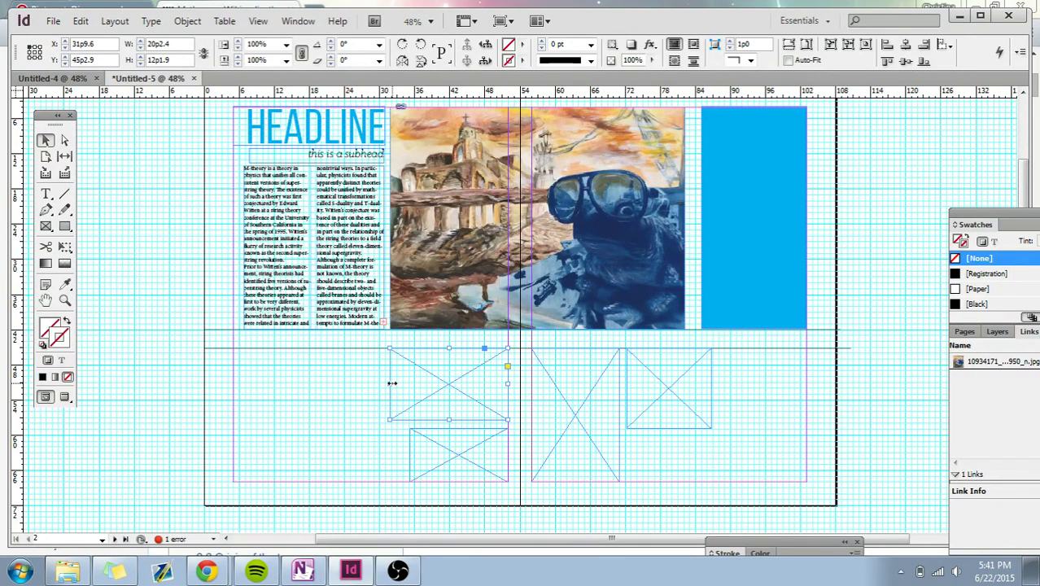
{"action": "left_click", "coordinate": [373, 400]}
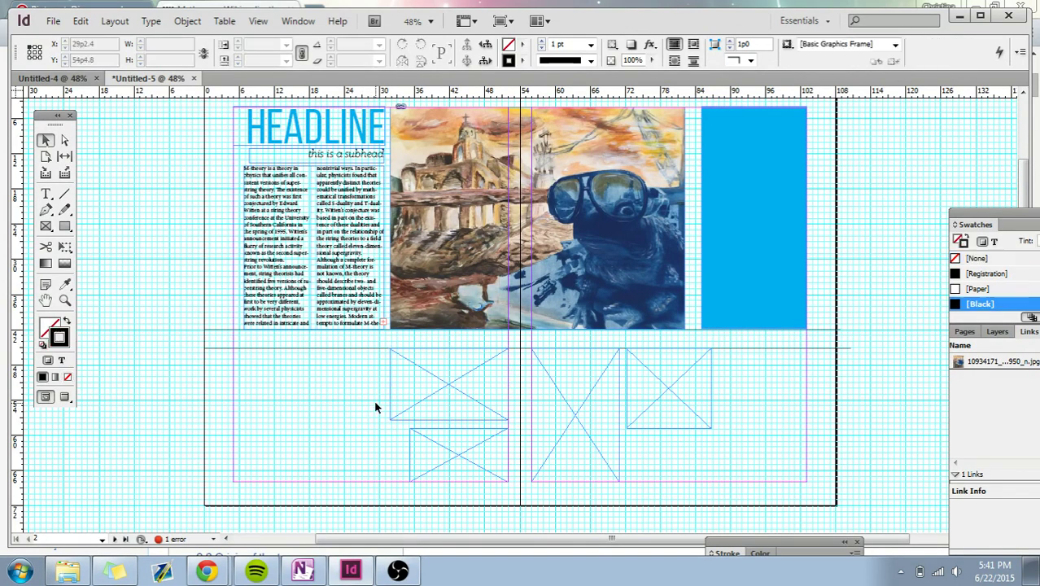
{"action": "left_click", "coordinate": [417, 388]}
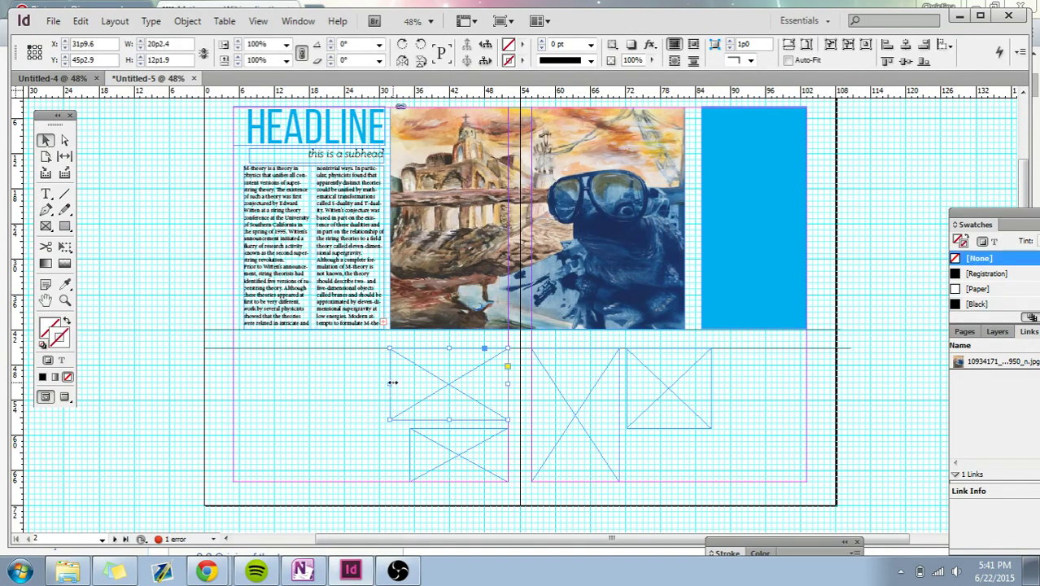
{"action": "left_click_drag", "start_coordinate": [392, 382], "coordinate": [385, 383]}
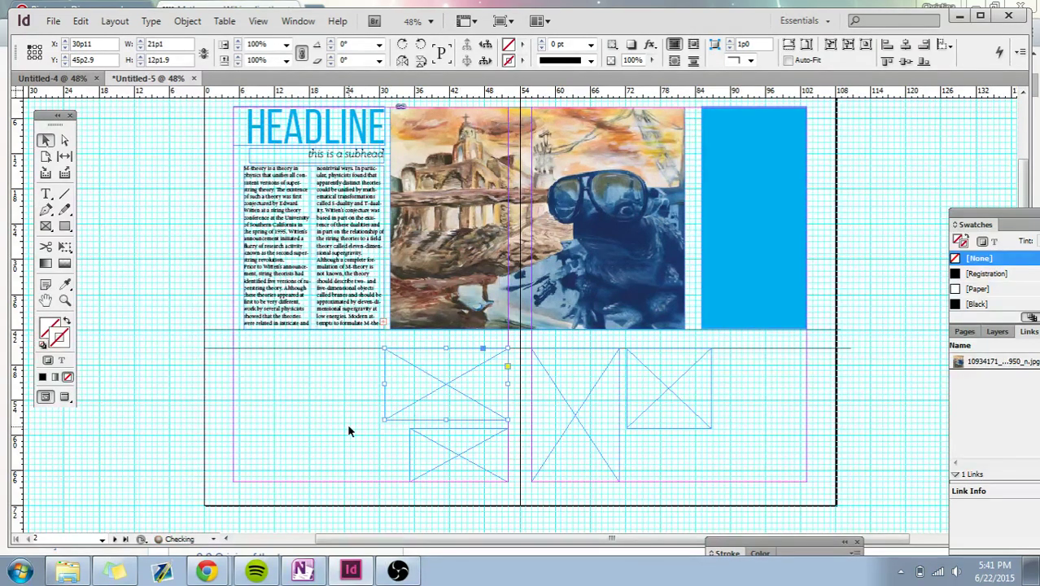
{"action": "left_click", "coordinate": [349, 432]}
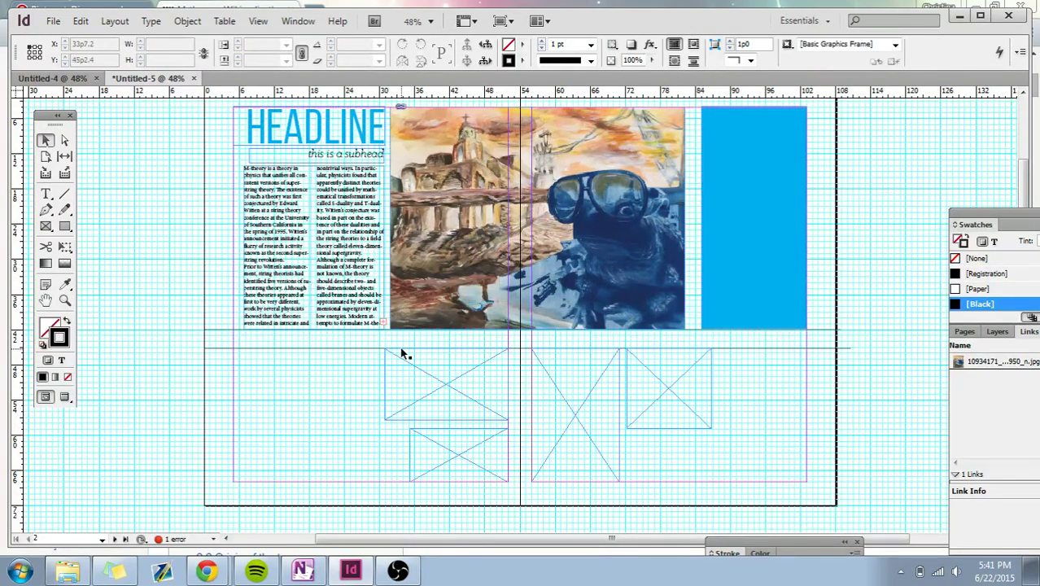
{"action": "left_click", "coordinate": [384, 386]}
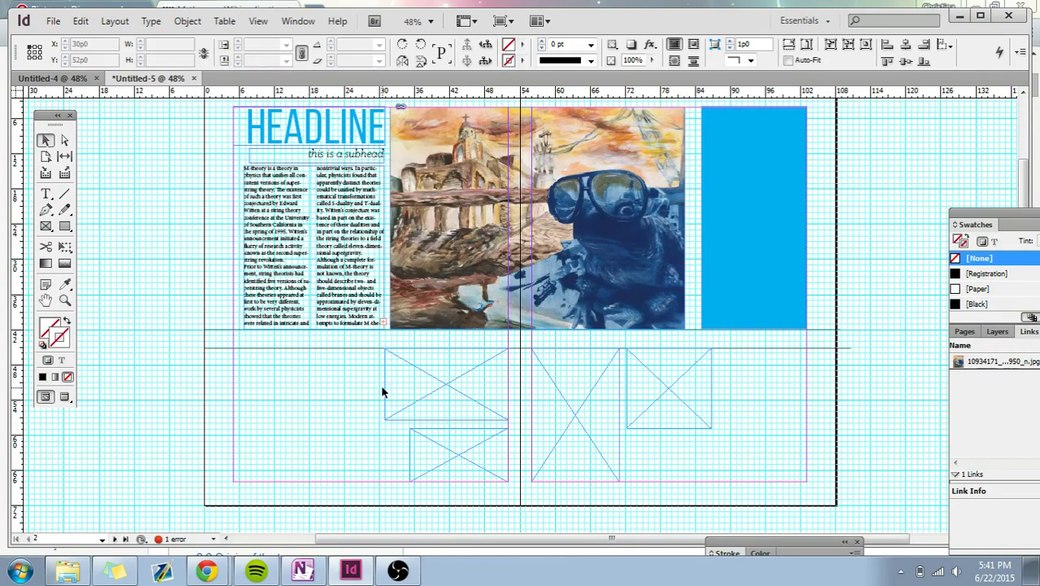
{"action": "left_click_drag", "start_coordinate": [387, 385], "coordinate": [368, 386]}
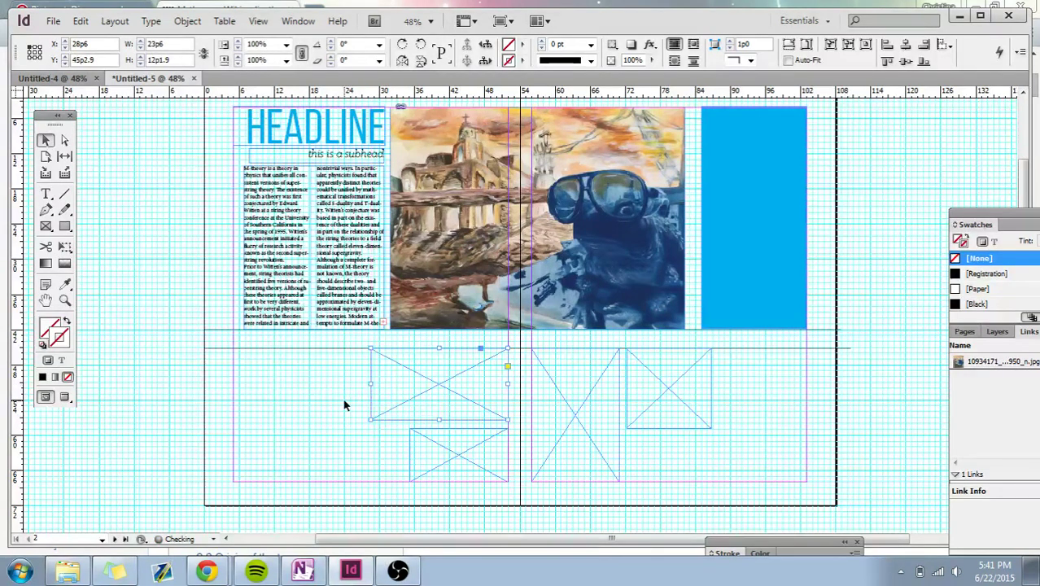
Step: Place the collage painting and the dark sketch image into two empty frames
{"action": "key", "text": "ctrl+d"}
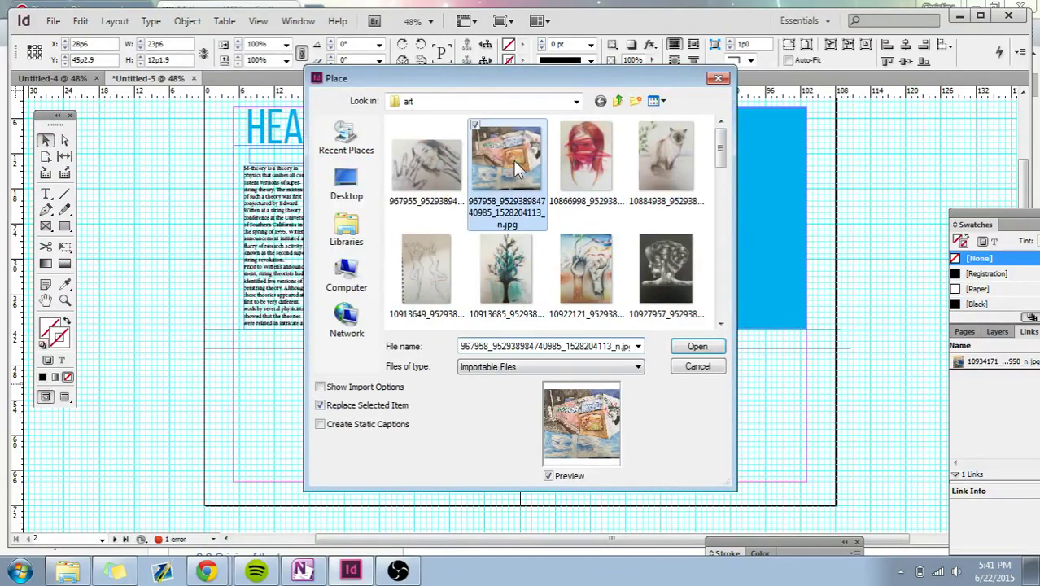
{"action": "left_click", "coordinate": [697, 346]}
{"action": "key", "text": "ctrl+d"}
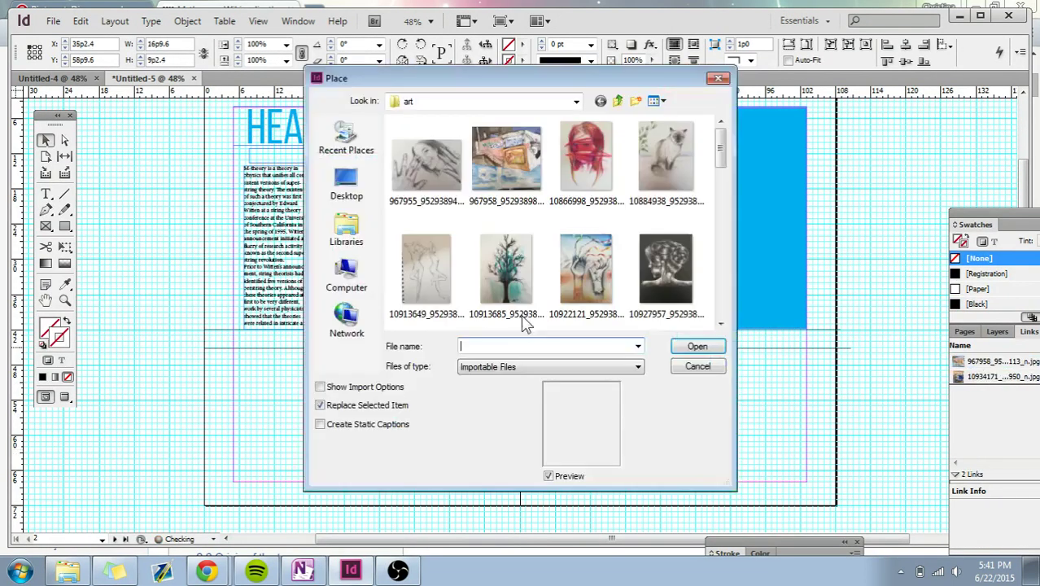
{"action": "left_click", "coordinate": [664, 263]}
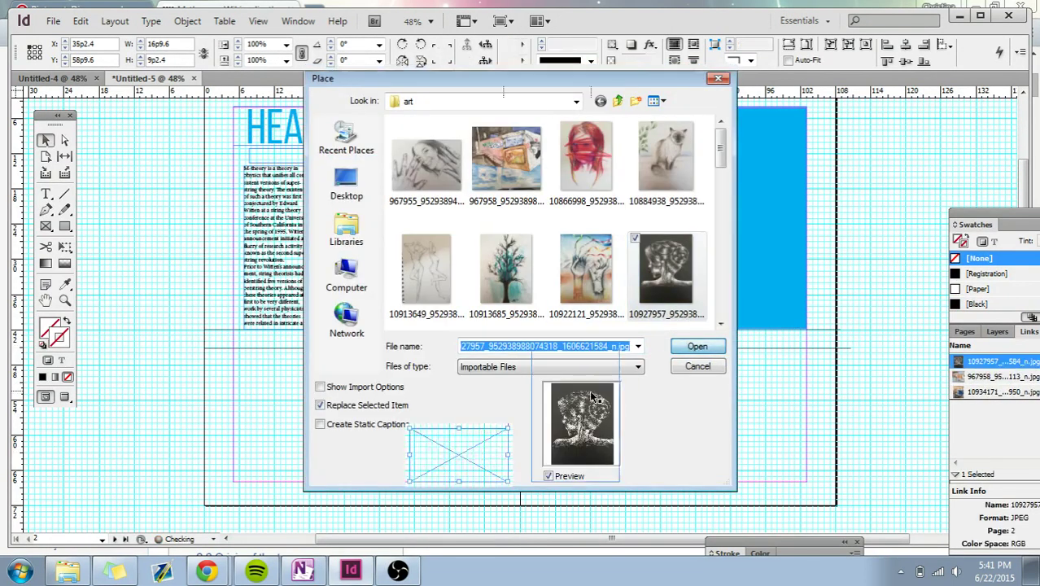
{"action": "left_click", "coordinate": [688, 348]}
Step: Place the tree painting and the desert painting into the remaining two frames
{"action": "key", "text": "ctrl+d"}
{"action": "left_click", "coordinate": [521, 258]}
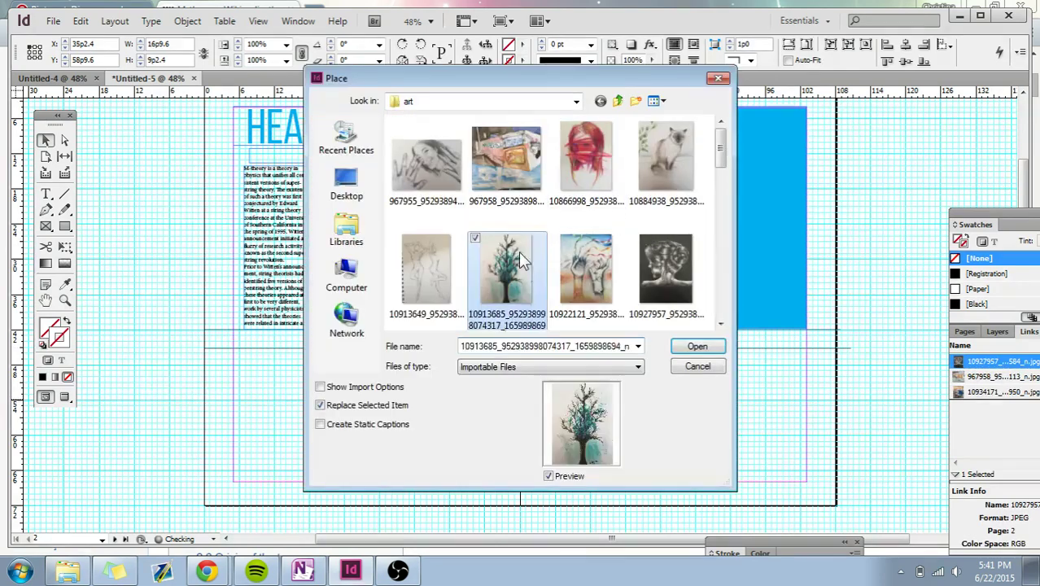
{"action": "left_click", "coordinate": [697, 347]}
{"action": "key", "text": "ctrl+d"}
{"action": "left_click", "coordinate": [425, 163]}
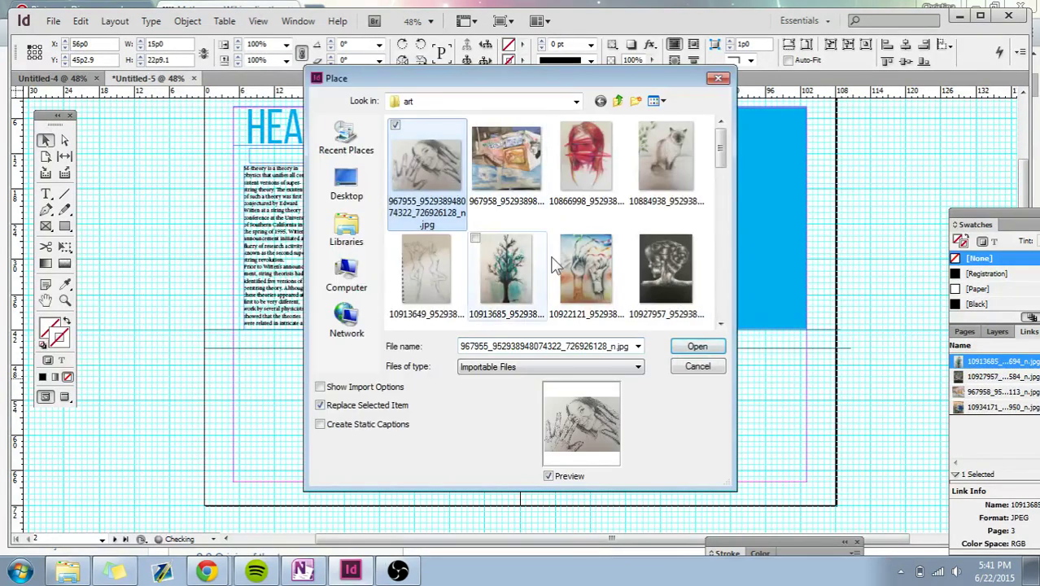
{"action": "left_click_drag", "start_coordinate": [720, 151], "coordinate": [716, 269]}
{"action": "left_click", "coordinate": [437, 308]}
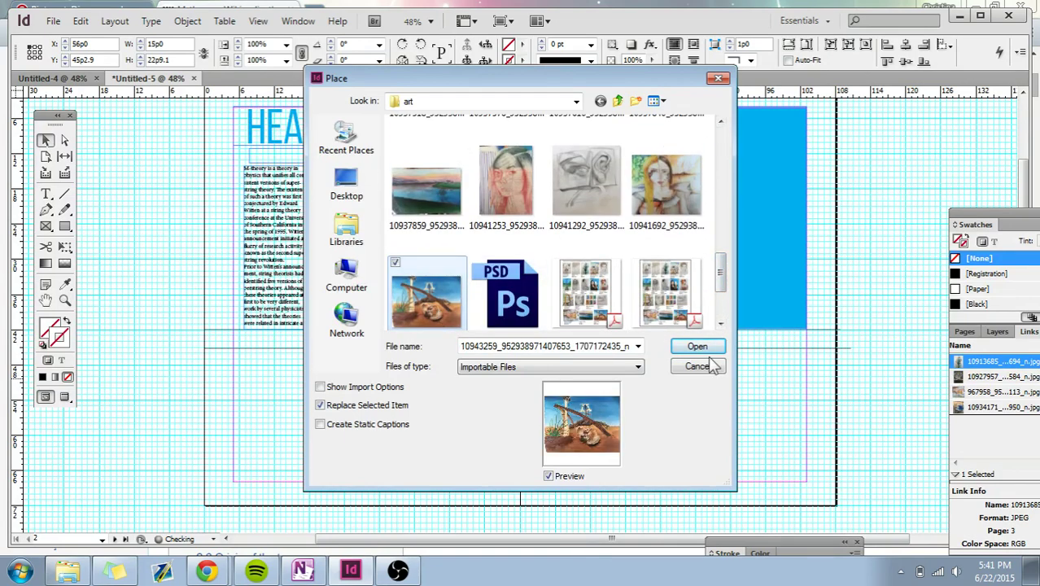
{"action": "left_click", "coordinate": [697, 347]}
{"action": "left_click", "coordinate": [714, 415]}
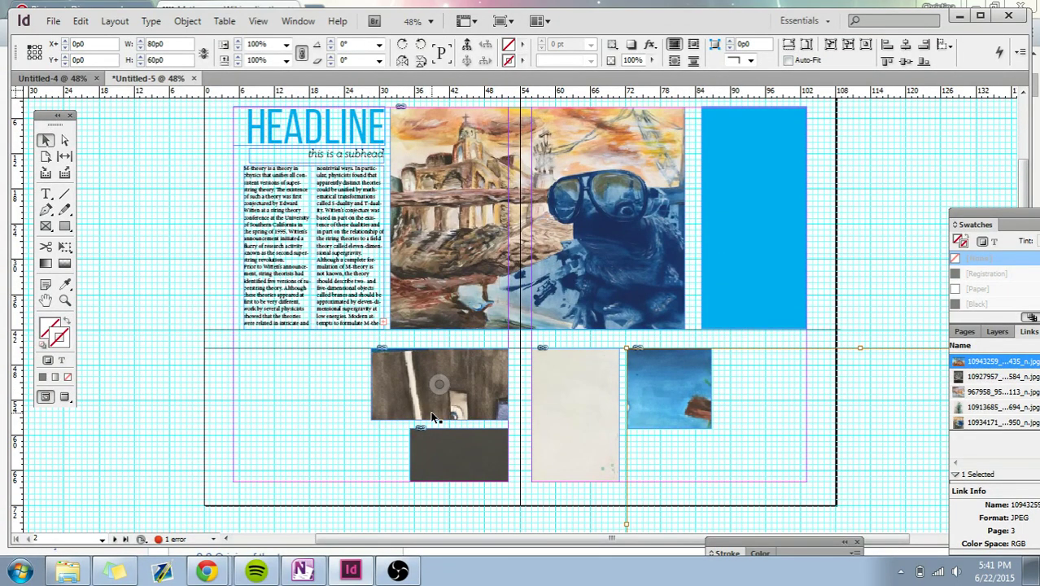
Step: Fit the desert, tree, collage and sketch paintings proportionally inside their frames
{"action": "key", "text": "ctrl+z"}
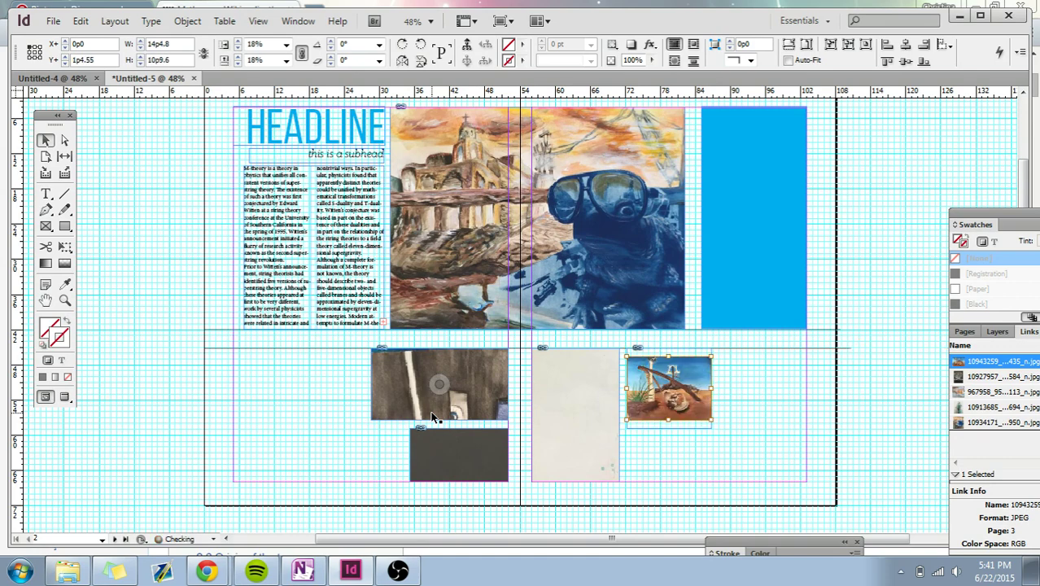
{"action": "left_click", "coordinate": [580, 421]}
{"action": "key", "text": "ctrl+alt+shift+e"}
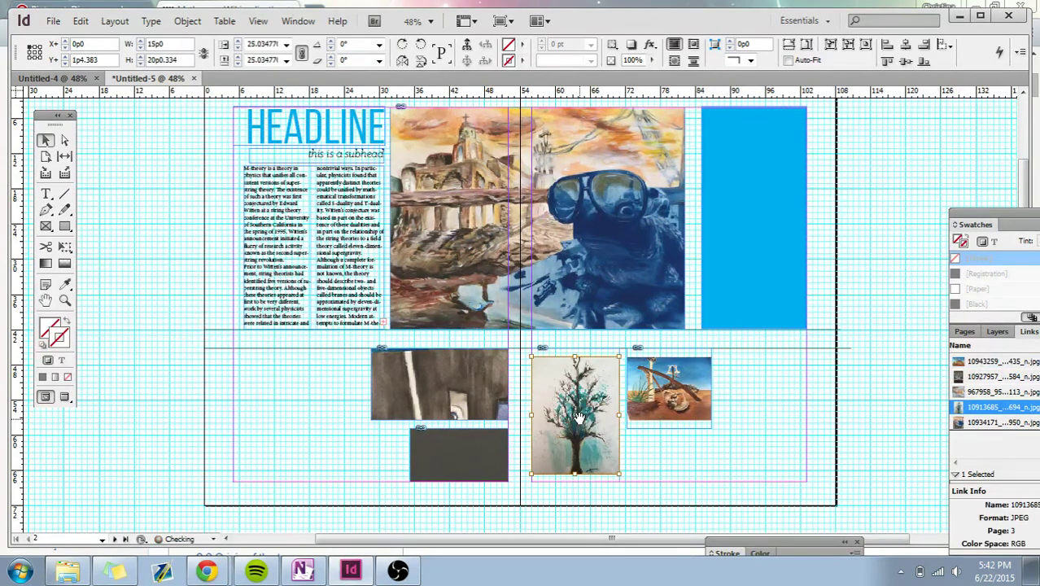
{"action": "left_click", "coordinate": [443, 379]}
{"action": "key", "text": "ctrl+alt+shift+e"}
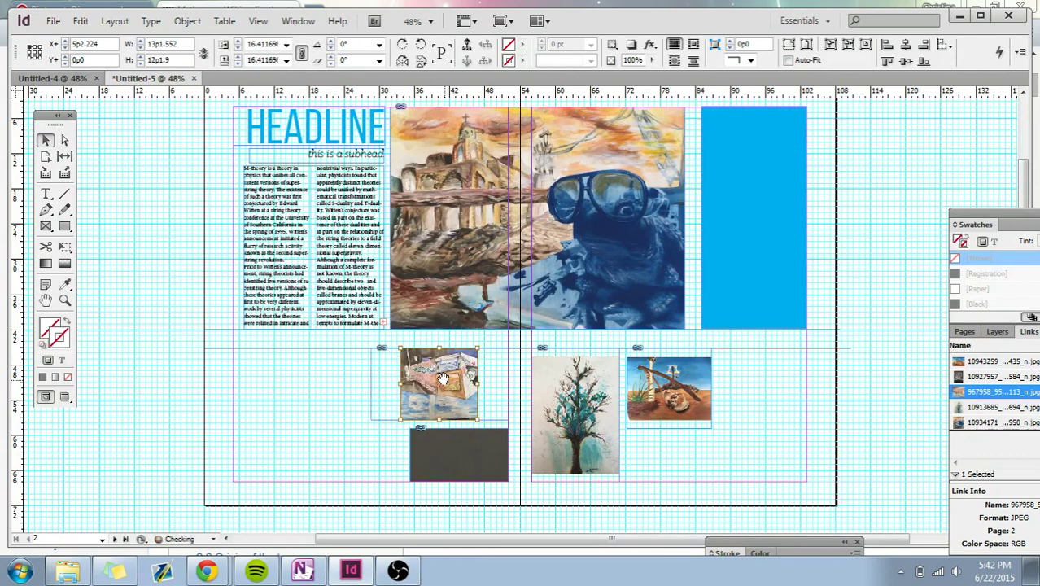
{"action": "left_click", "coordinate": [457, 459]}
{"action": "key", "text": "ctrl+alt+shift+e"}
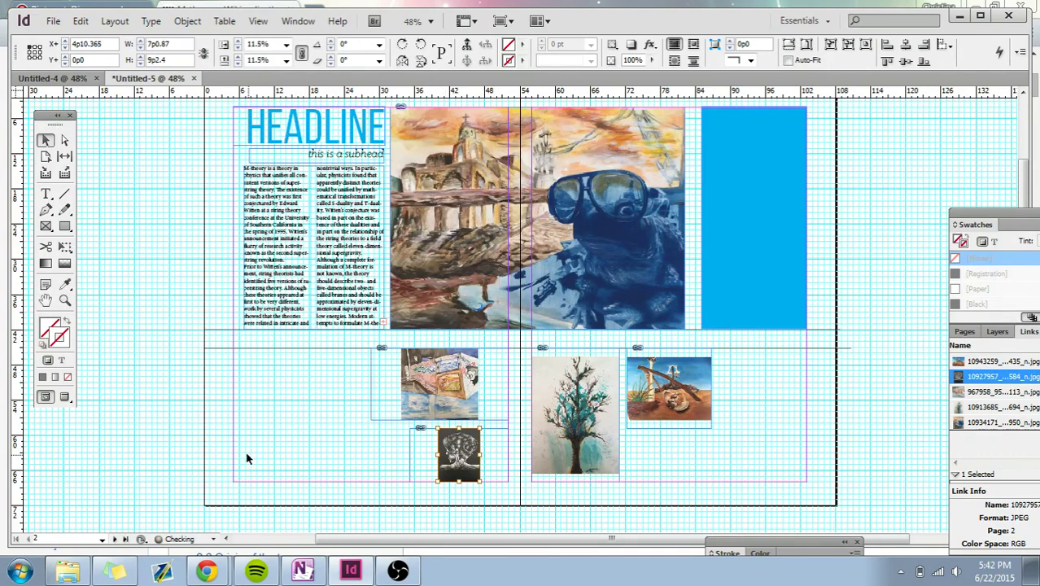
Step: Enlarge the sketch to fill its frame, then move the collage frame left and widen it
{"action": "left_click", "coordinate": [247, 458]}
{"action": "left_click", "coordinate": [456, 453]}
{"action": "left_click_drag", "start_coordinate": [434, 484], "coordinate": [473, 441]}
{"action": "left_click", "coordinate": [317, 440]}
{"action": "left_click", "coordinate": [402, 425]}
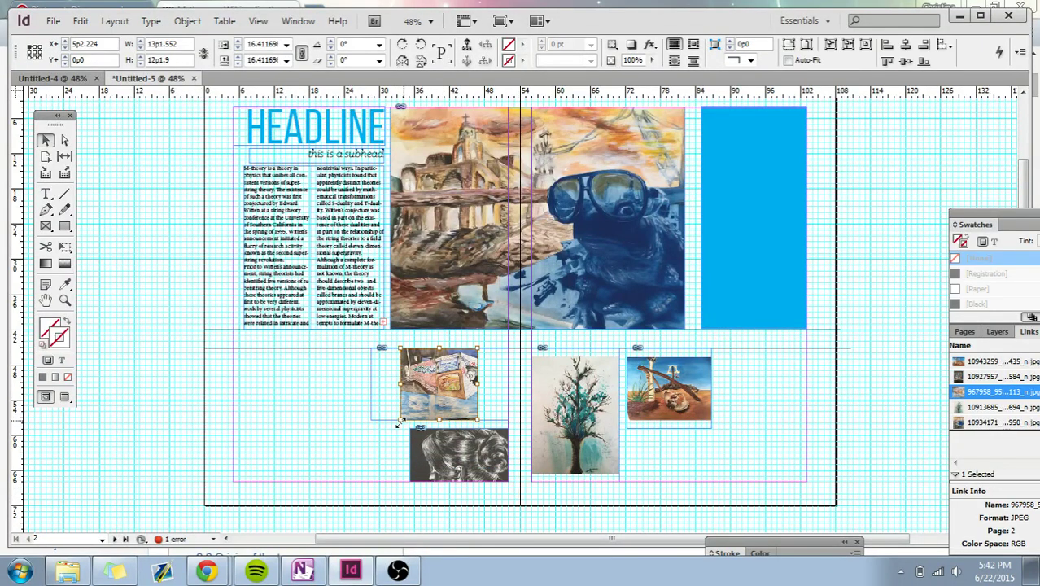
{"action": "left_click_drag", "start_coordinate": [396, 425], "coordinate": [361, 454]}
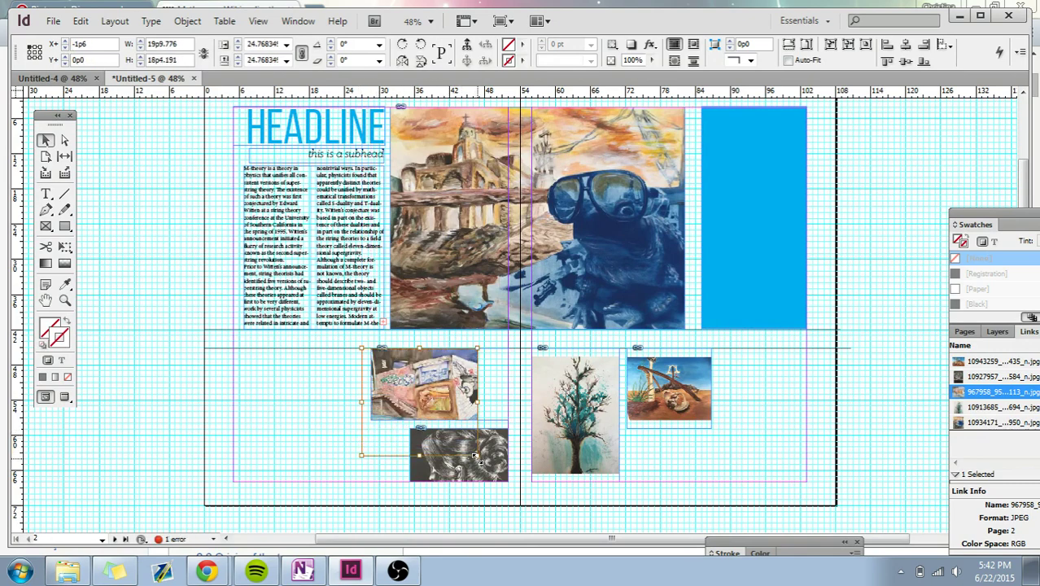
{"action": "left_click_drag", "start_coordinate": [479, 455], "coordinate": [508, 420]}
{"action": "left_click", "coordinate": [355, 441]}
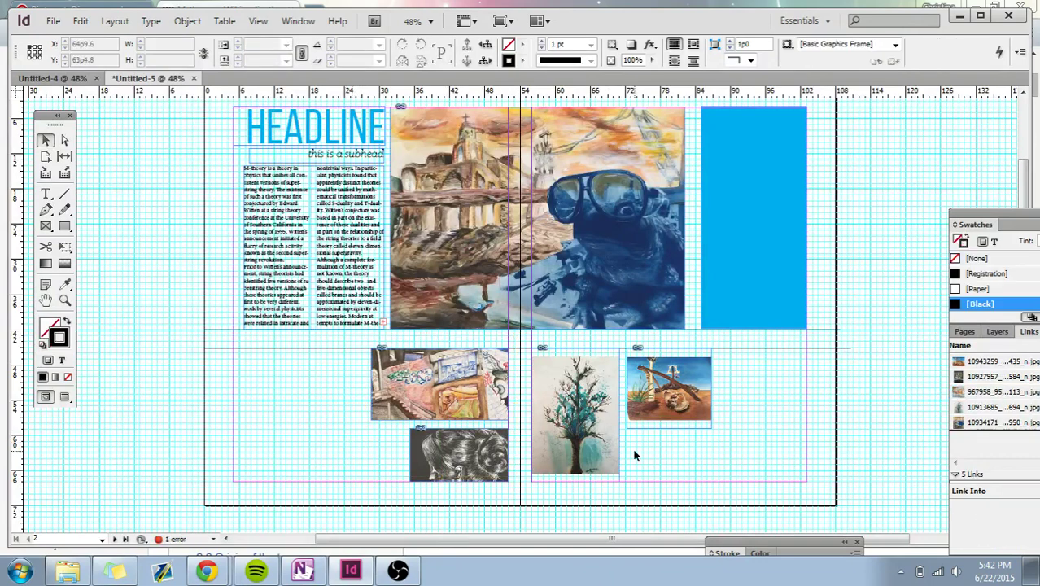
Step: Stretch the tree frame taller and nudge the desert painting within its frame
{"action": "left_click", "coordinate": [576, 416]}
{"action": "left_click_drag", "start_coordinate": [619, 474], "coordinate": [619, 481]}
{"action": "left_click", "coordinate": [684, 443]}
{"action": "left_click", "coordinate": [669, 390]}
{"action": "mouse_move", "coordinate": [669, 391]}
{"action": "left_mouse_down"}
{"action": "mouse_move", "coordinate": [719, 434]}
{"action": "mouse_move", "coordinate": [672, 386]}
{"action": "left_mouse_up"}
{"action": "left_click", "coordinate": [716, 488]}
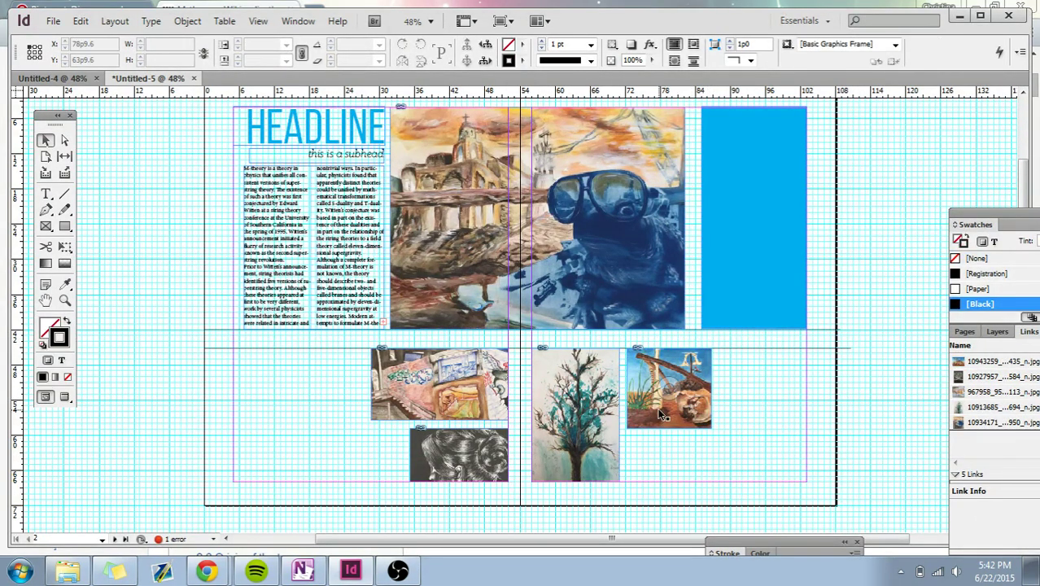
{"action": "left_click", "coordinate": [635, 405]}
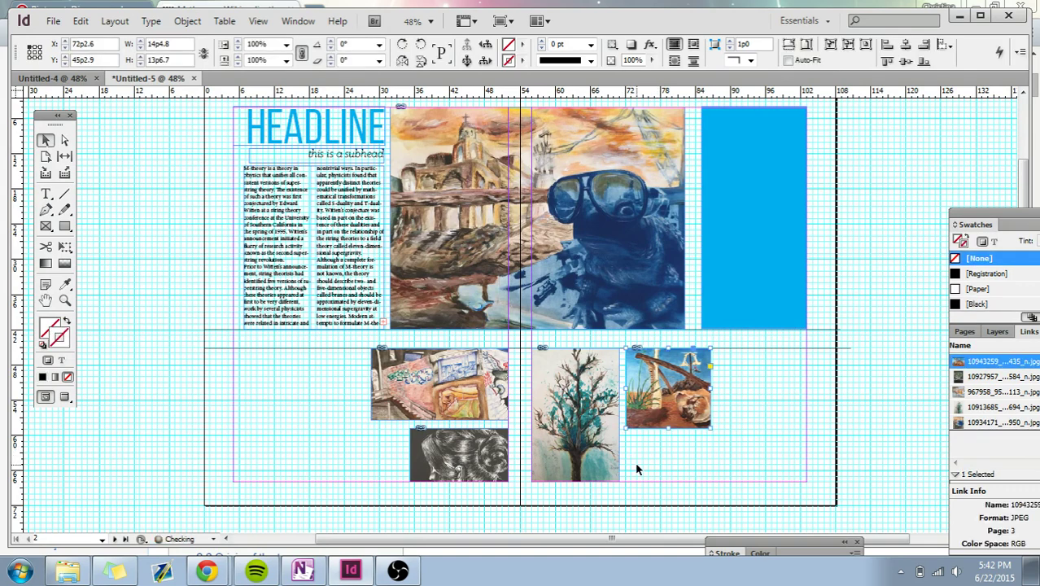
{"action": "left_click", "coordinate": [637, 469]}
Step: Adjust the collage frame's bottom edge, extending it down and then raising it
{"action": "left_click", "coordinate": [440, 389]}
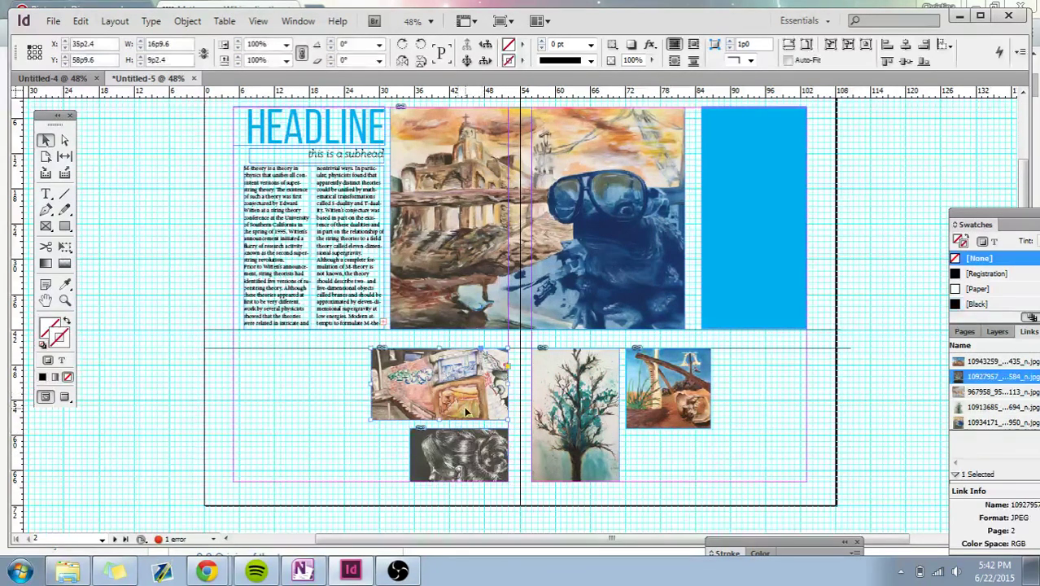
{"action": "left_click_drag", "start_coordinate": [438, 416], "coordinate": [439, 424]}
{"action": "left_click", "coordinate": [327, 422]}
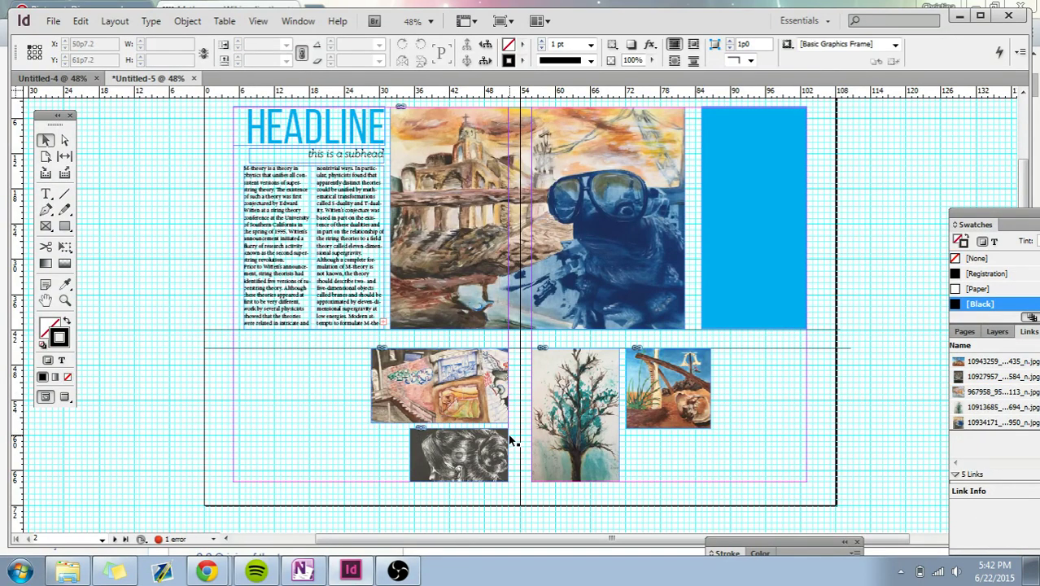
{"action": "left_click", "coordinate": [469, 379]}
{"action": "left_click_drag", "start_coordinate": [439, 423], "coordinate": [440, 402]}
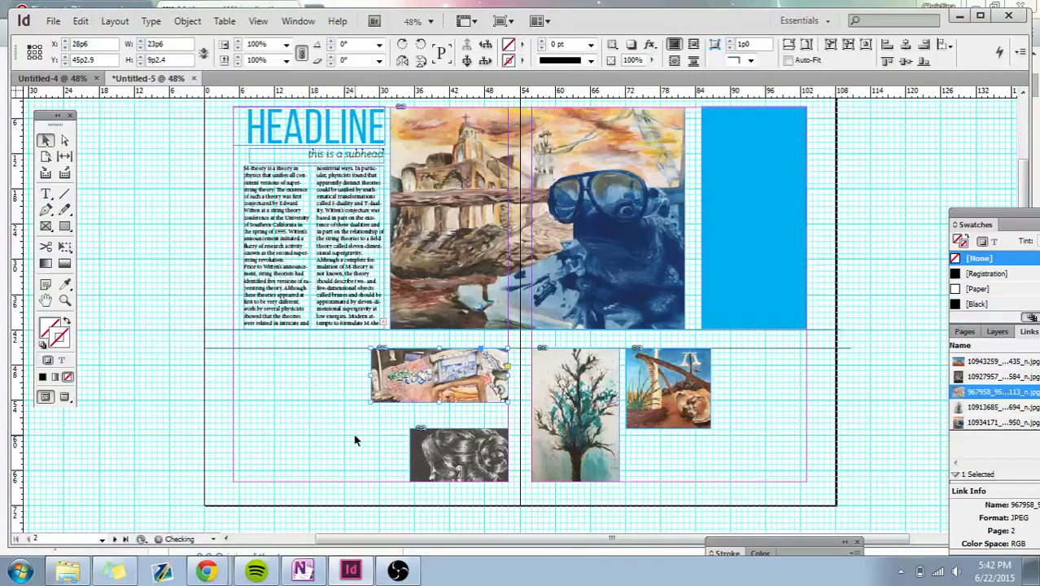
{"action": "left_click", "coordinate": [354, 440]}
Step: Check the spread in Preview, then extend the collage frame to about 23p6 by 12p9
{"action": "key", "text": "w"}
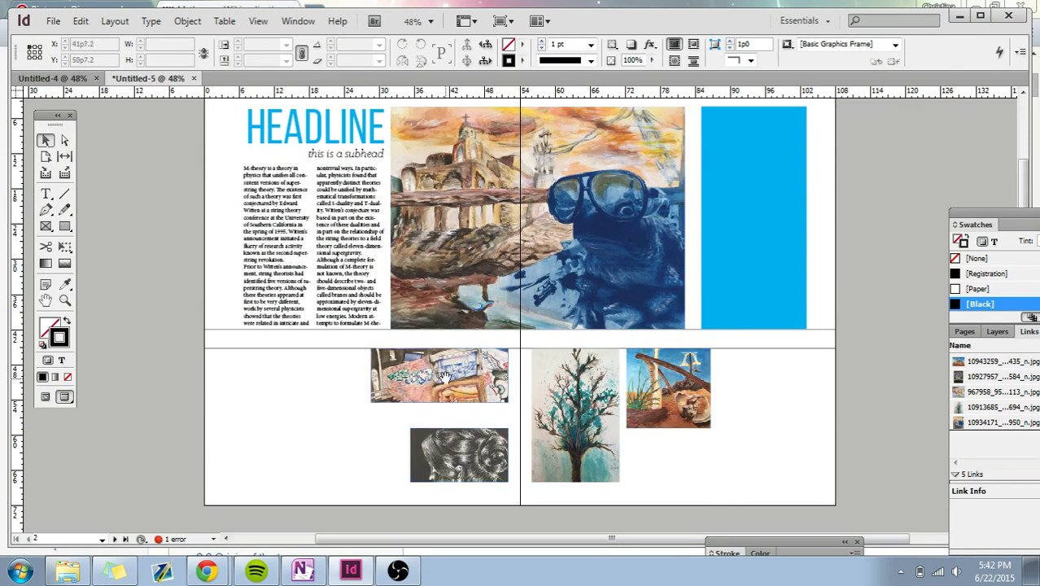
{"action": "left_click", "coordinate": [468, 440]}
{"action": "left_click", "coordinate": [301, 454]}
{"action": "key", "text": "w"}
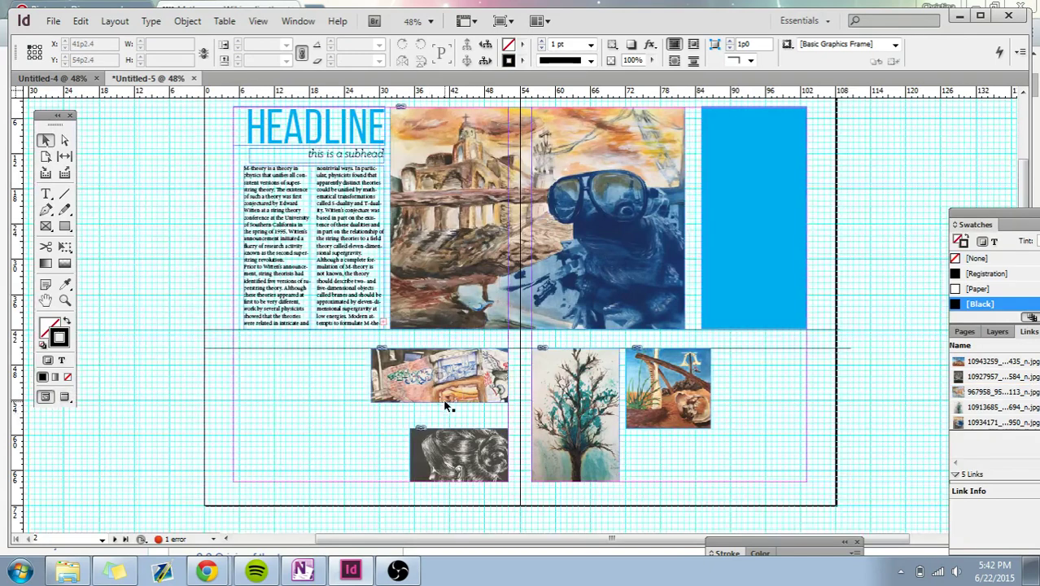
{"action": "left_click_drag", "start_coordinate": [440, 403], "coordinate": [425, 426]}
{"action": "left_click", "coordinate": [427, 427]}
{"action": "key", "text": "w"}
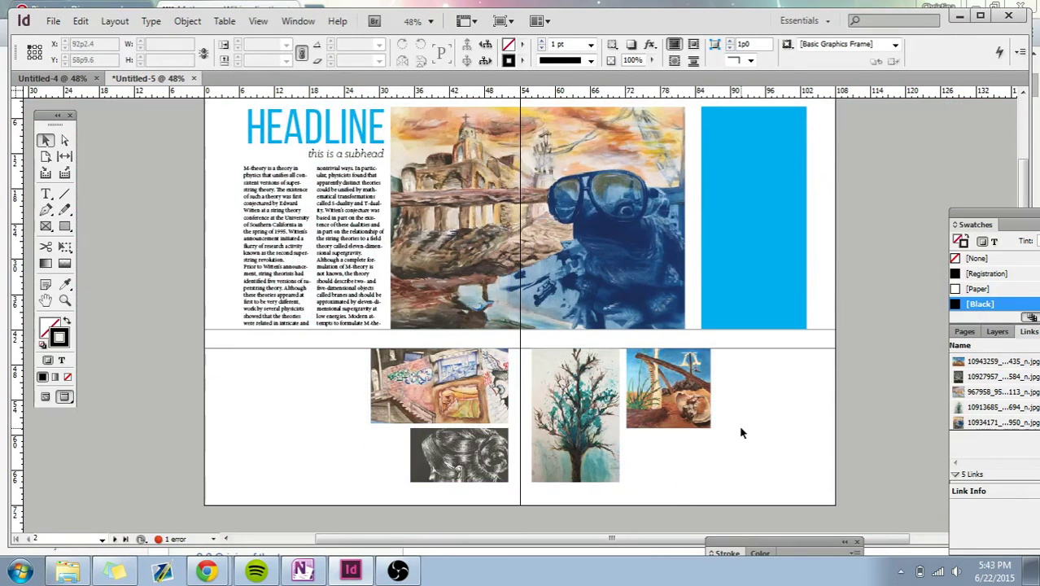
{"action": "key", "text": "ctrl+apostrophe"}
{"action": "key", "text": "ctrl+apostrophe"}
Step: Draw a rectangle frame block at the lower left of the left page
{"action": "left_click", "coordinate": [705, 415]}
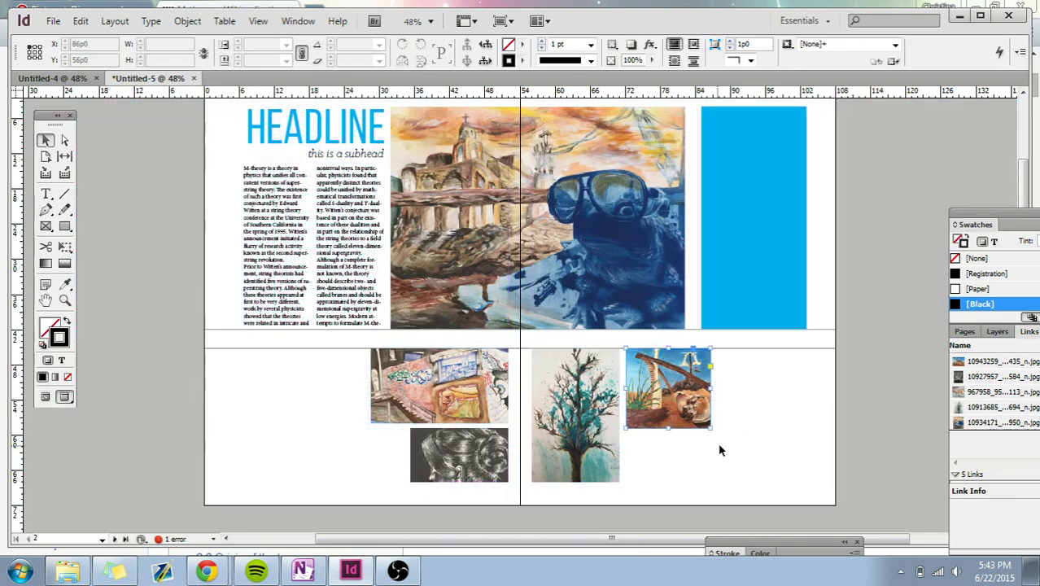
{"action": "left_click", "coordinate": [721, 454]}
{"action": "key", "text": "w"}
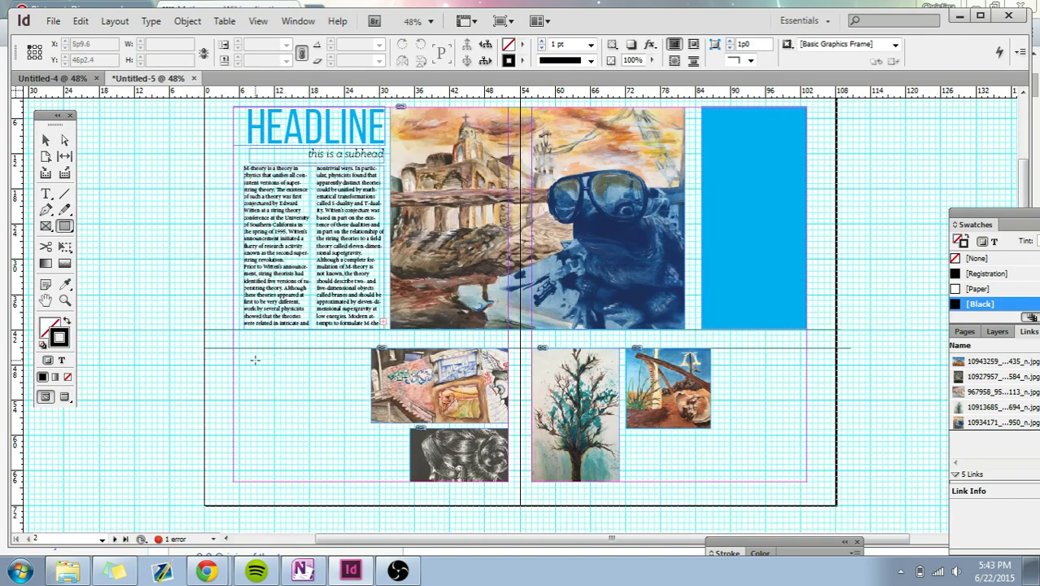
{"action": "left_click_drag", "start_coordinate": [232, 352], "coordinate": [362, 482]}
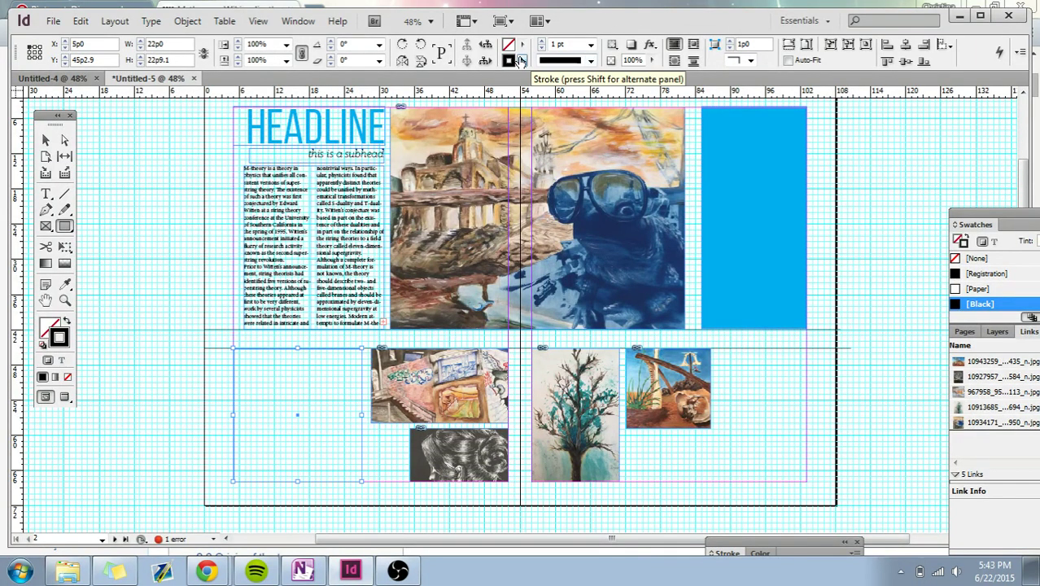
Step: Set the block's fill and stroke to C=100 M=0 Y=0 K=0 cyan
{"action": "left_click", "coordinate": [521, 45]}
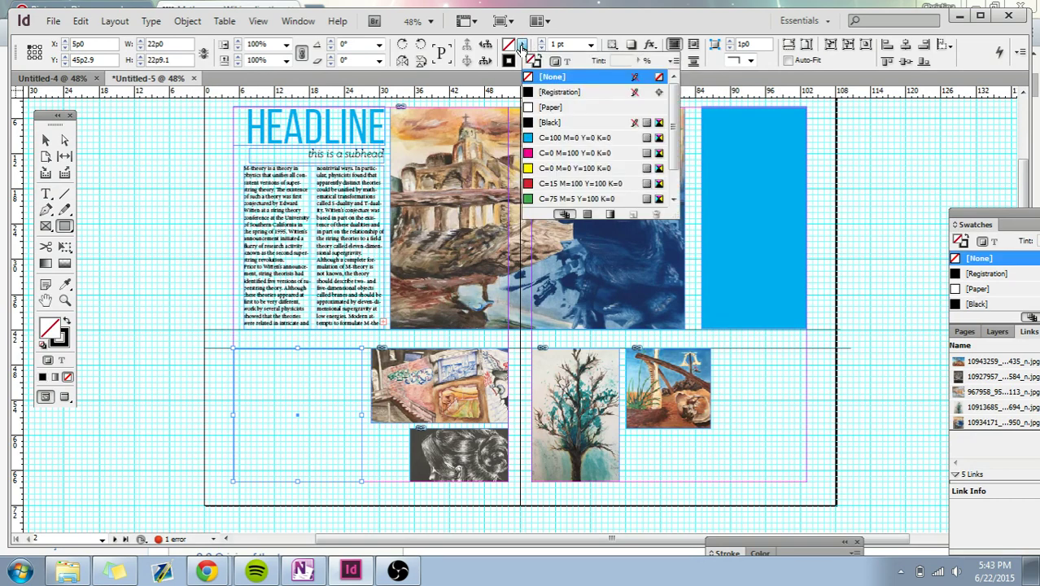
{"action": "left_click", "coordinate": [558, 139]}
{"action": "left_click", "coordinate": [522, 61]}
{"action": "left_click", "coordinate": [570, 154]}
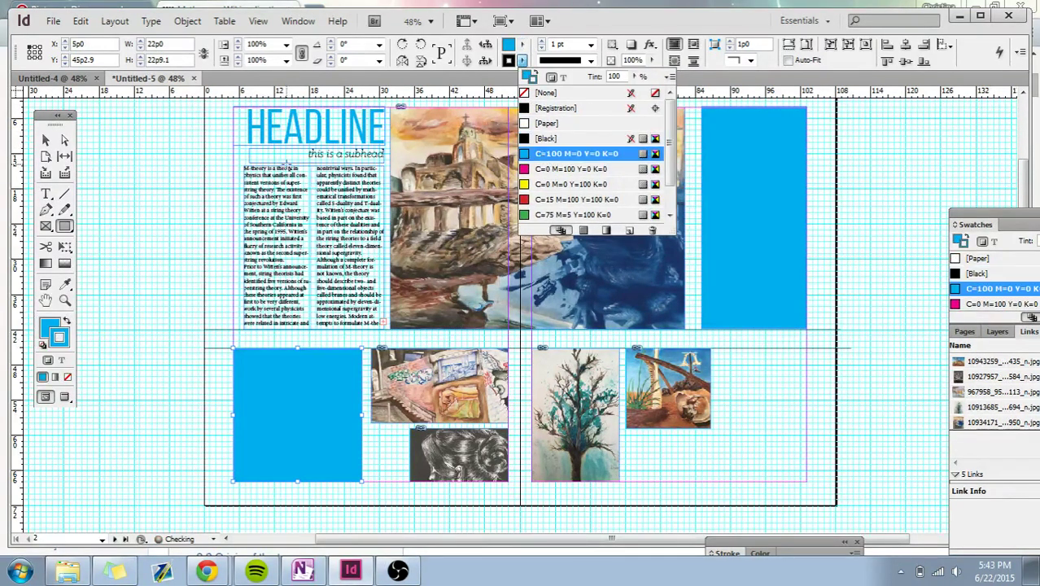
{"action": "left_click", "coordinate": [66, 140]}
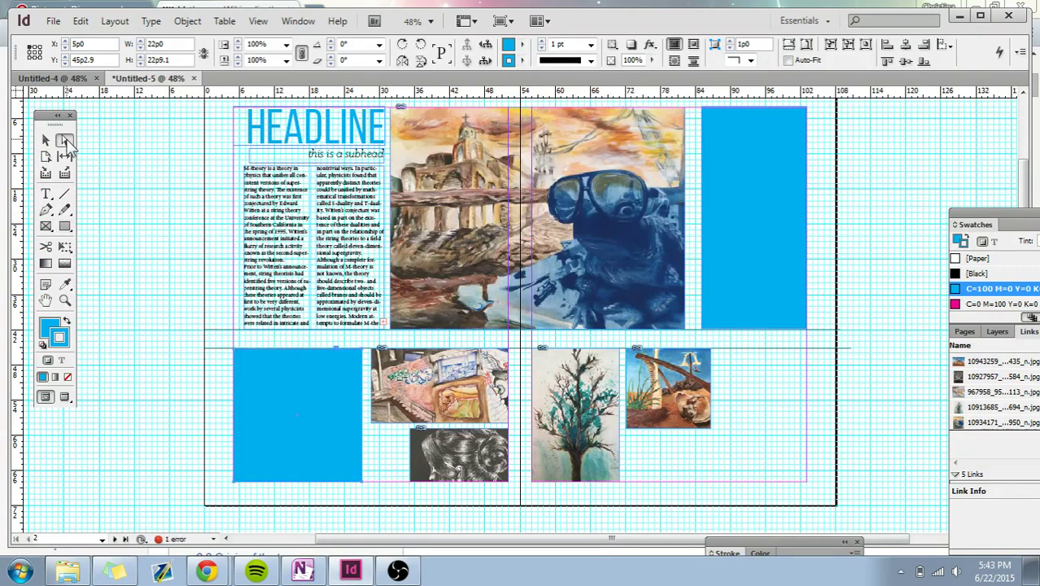
{"action": "left_click", "coordinate": [111, 172]}
{"action": "key", "text": "w"}
{"action": "scroll", "coordinate": [285, 297], "scroll_direction": "up", "scroll_amount": 1}
Step: Drag the hair sketch frame's left edge out to match the collage's width above it
{"action": "scroll", "coordinate": [392, 348], "scroll_direction": "down", "scroll_amount": 2}
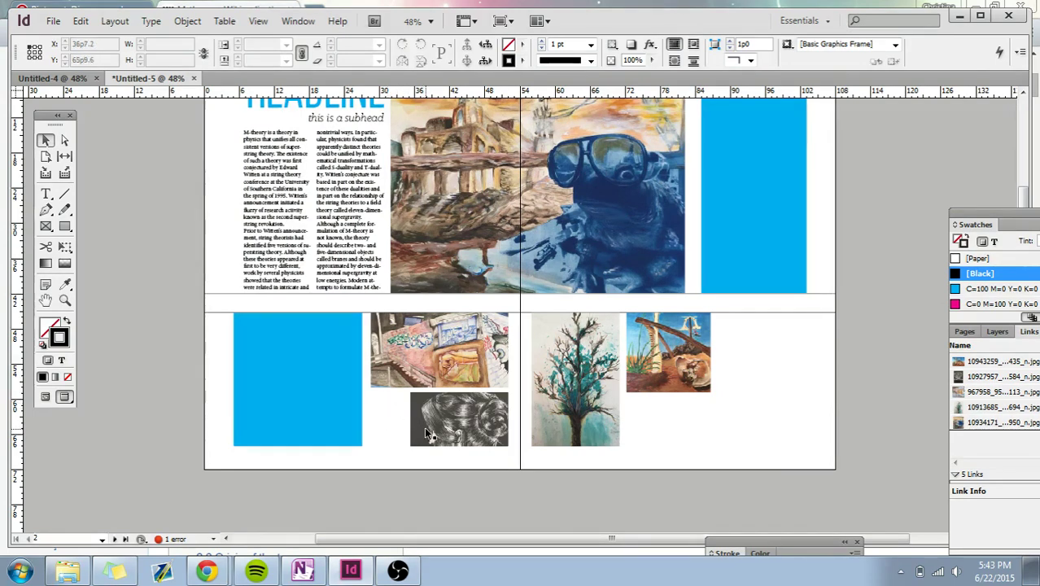
{"action": "scroll", "coordinate": [390, 422], "scroll_direction": "up", "scroll_amount": 1}
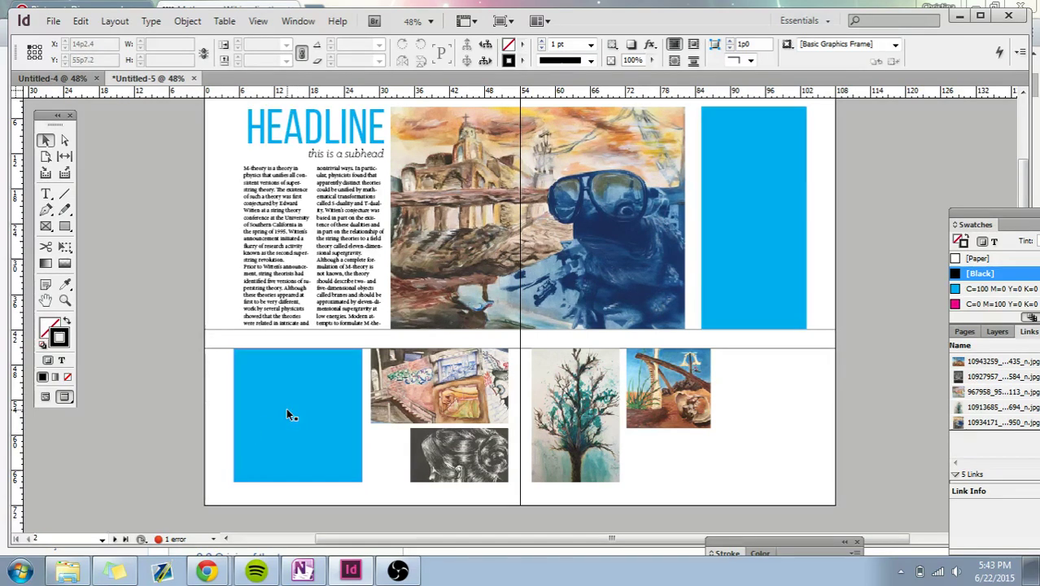
{"action": "scroll", "coordinate": [287, 413], "scroll_direction": "down", "scroll_amount": 1}
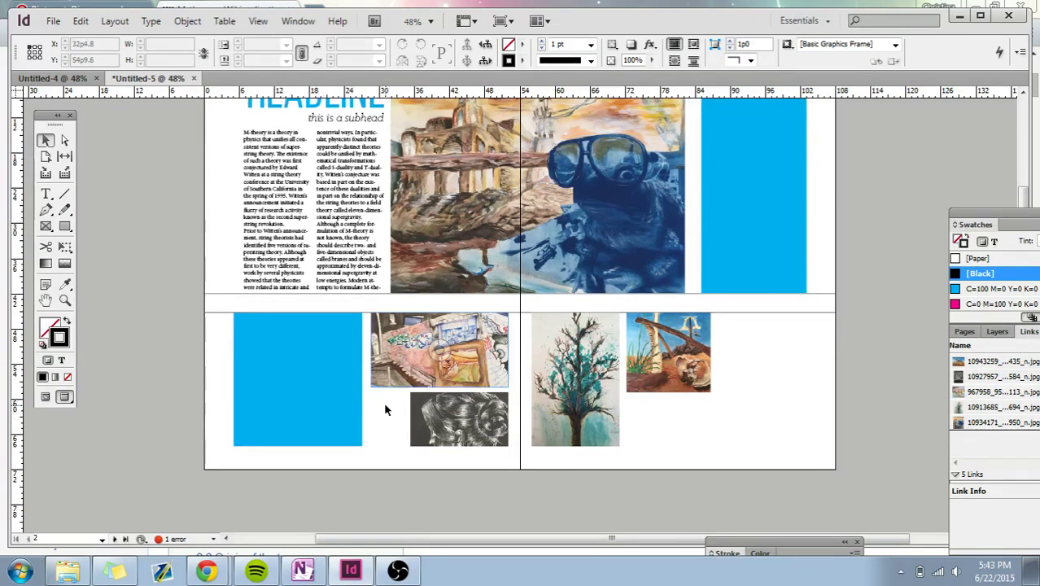
{"action": "left_click", "coordinate": [442, 429]}
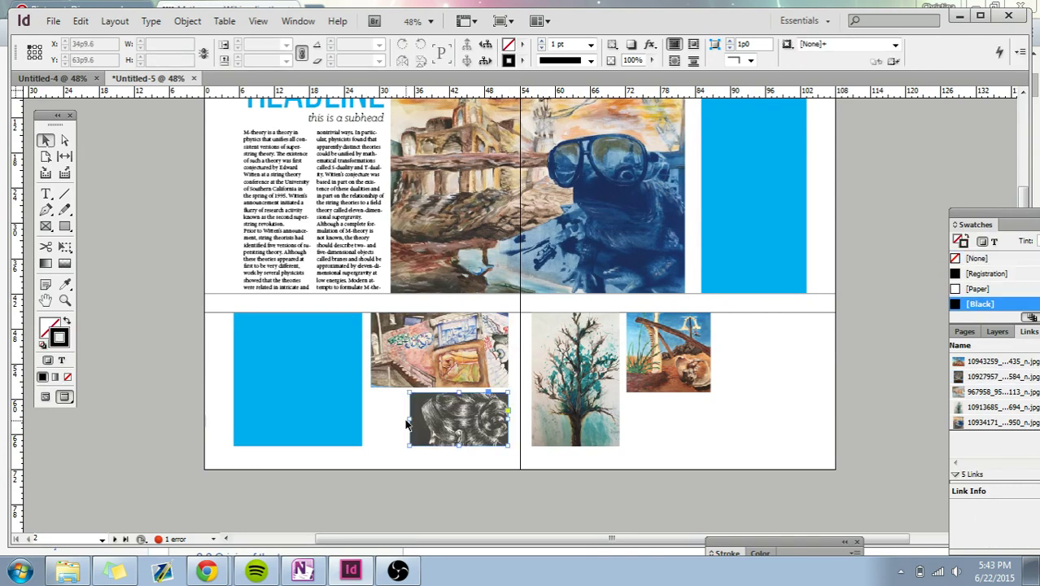
{"action": "mouse_move", "coordinate": [410, 420]}
{"action": "left_mouse_down"}
{"action": "mouse_move", "coordinate": [371, 420]}
{"action": "mouse_move", "coordinate": [413, 517]}
{"action": "mouse_move", "coordinate": [371, 522]}
{"action": "left_mouse_up"}
{"action": "left_click", "coordinate": [595, 519]}
{"action": "scroll", "coordinate": [595, 519], "scroll_direction": "up", "scroll_amount": 1}
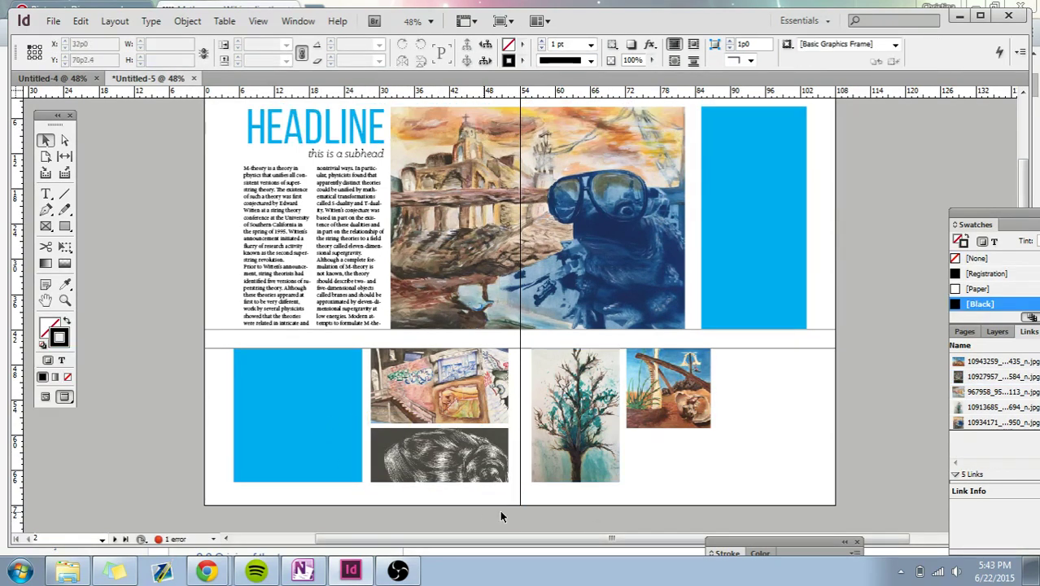
{"action": "scroll", "coordinate": [732, 417], "scroll_direction": "down", "scroll_amount": 1}
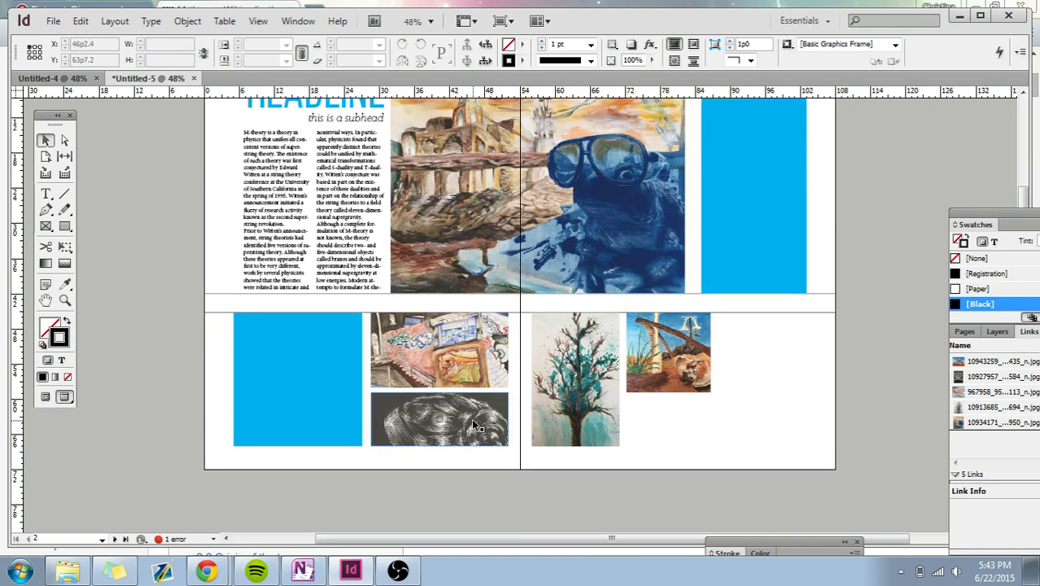
{"action": "left_click", "coordinate": [444, 420]}
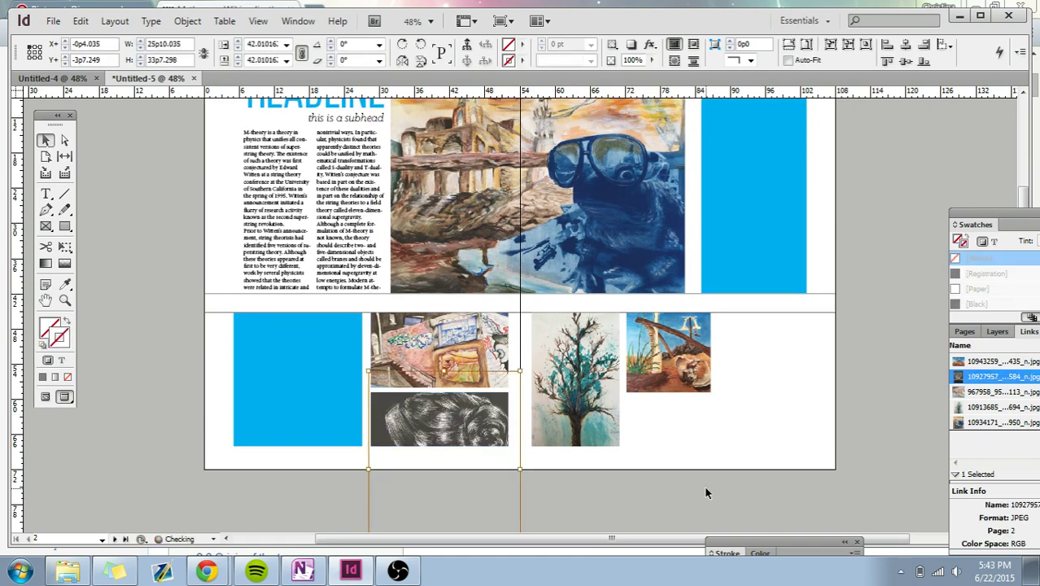
{"action": "left_click", "coordinate": [693, 505]}
{"action": "scroll", "coordinate": [693, 500], "scroll_direction": "up", "scroll_amount": 2}
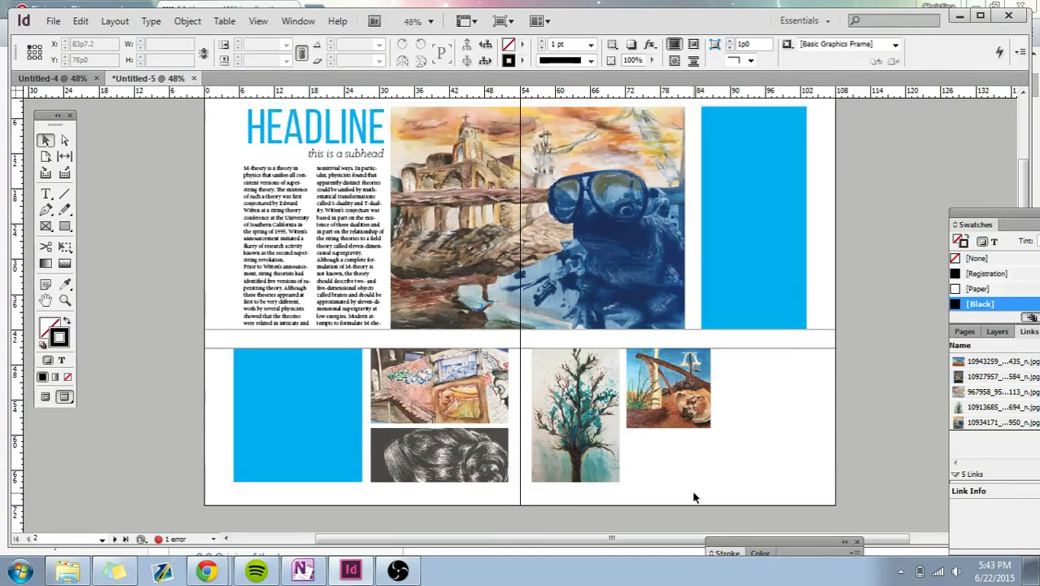
{"action": "scroll", "coordinate": [692, 492], "scroll_direction": "up", "scroll_amount": 1}
{"action": "scroll", "coordinate": [691, 493], "scroll_direction": "down", "scroll_amount": 2}
Step: Draw an empty text frame beside the small desert picture
{"action": "left_click", "coordinate": [45, 195]}
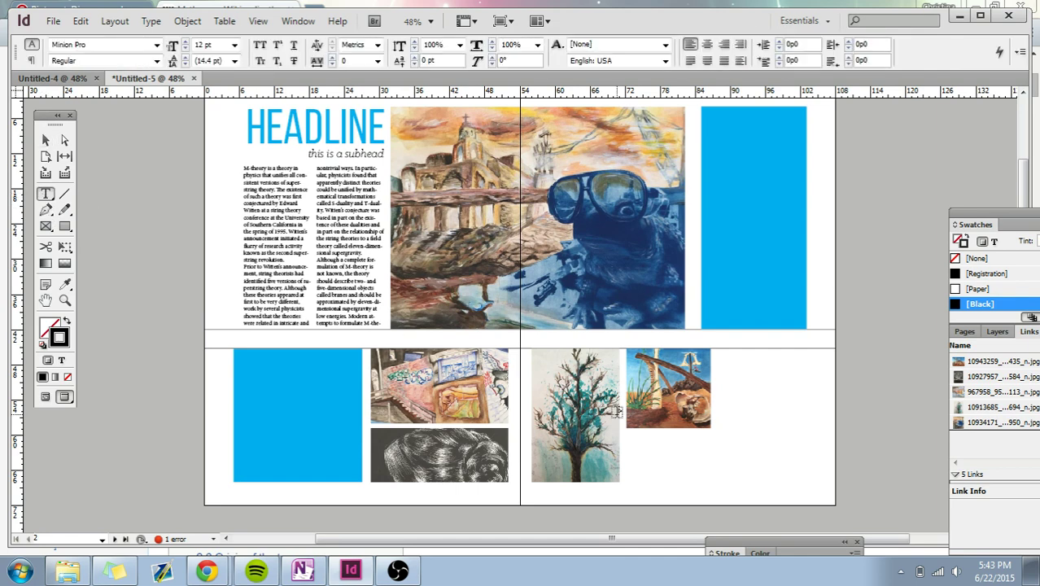
{"action": "left_click_drag", "start_coordinate": [719, 351], "coordinate": [806, 433]}
{"action": "key", "text": "Escape"}
{"action": "key", "text": "w"}
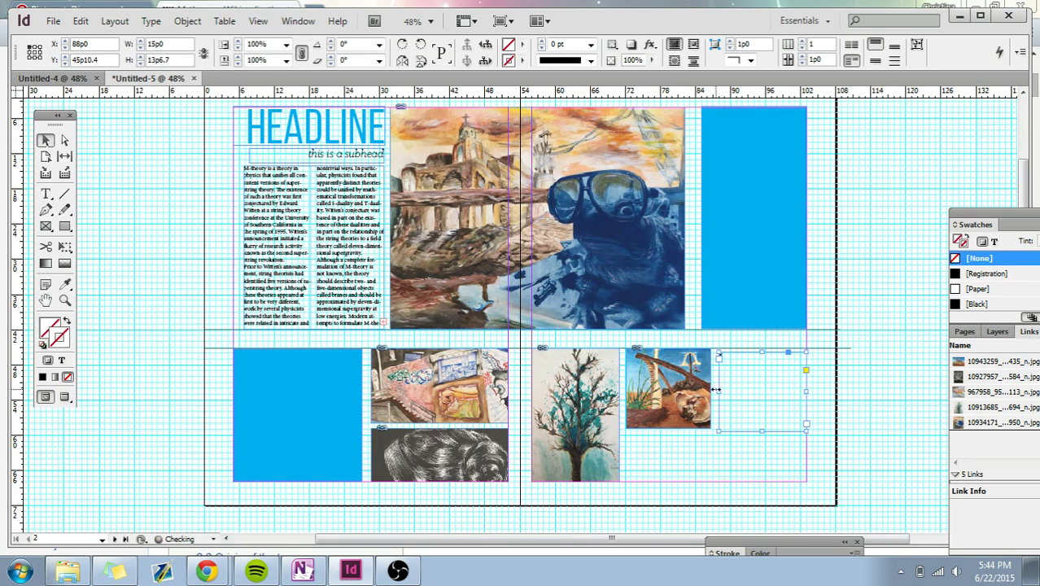
{"action": "left_click_drag", "start_coordinate": [719, 394], "coordinate": [717, 393]}
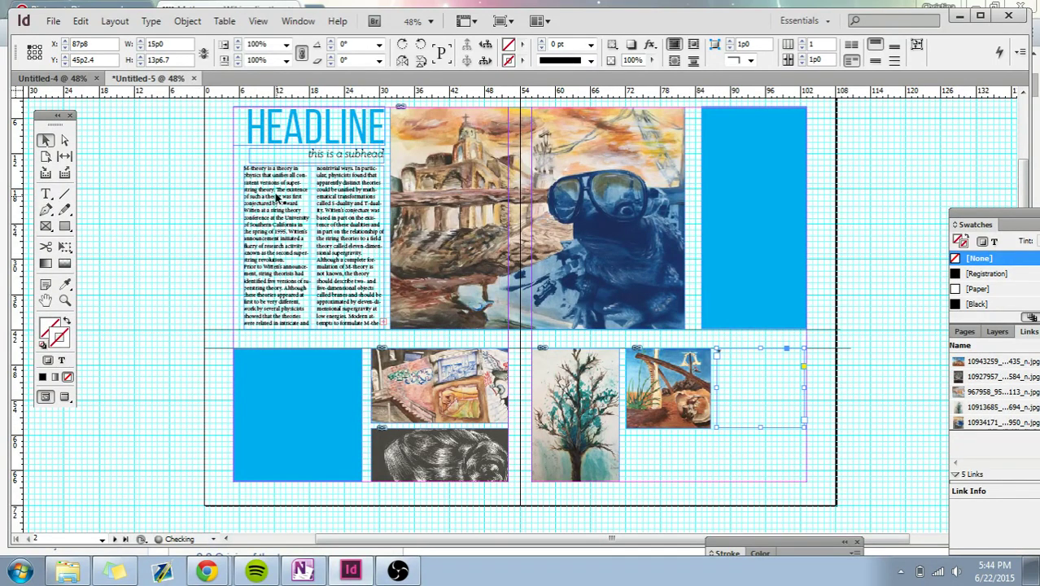
Step: Copy the opening sentences of the body copy into the new text frame
{"action": "double_click", "coordinate": [244, 170]}
{"action": "left_click_drag", "start_coordinate": [245, 169], "coordinate": [273, 210]}
{"action": "key", "text": "ctrl+c"}
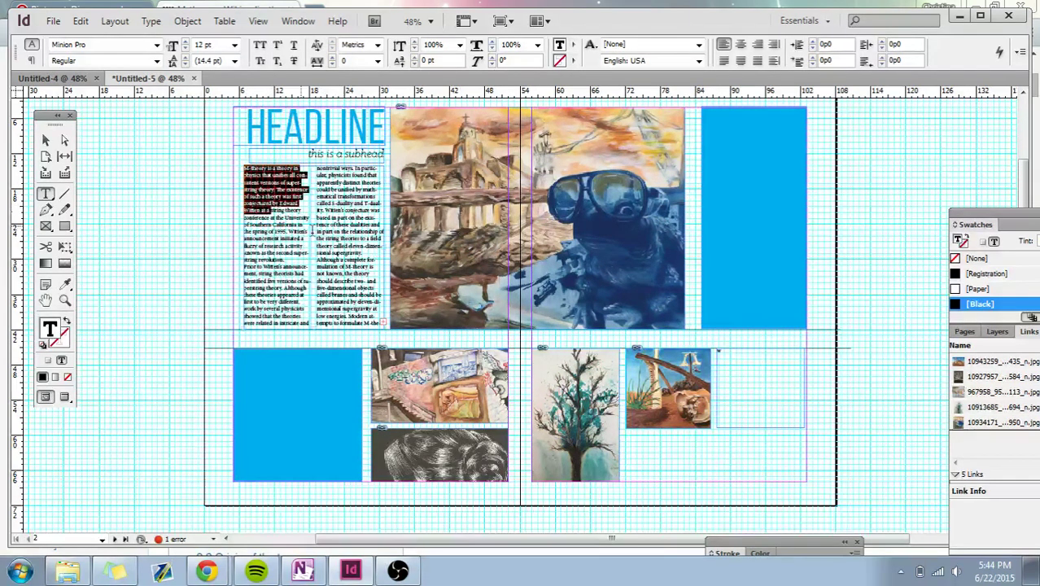
{"action": "left_click", "coordinate": [742, 405]}
{"action": "key", "text": "ctrl+v"}
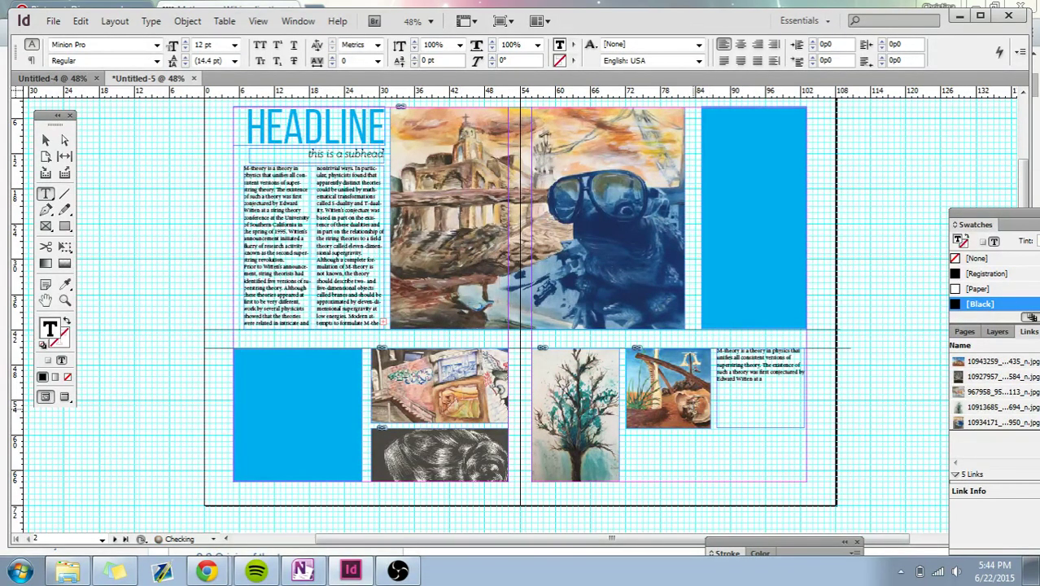
{"action": "key", "text": "Escape"}
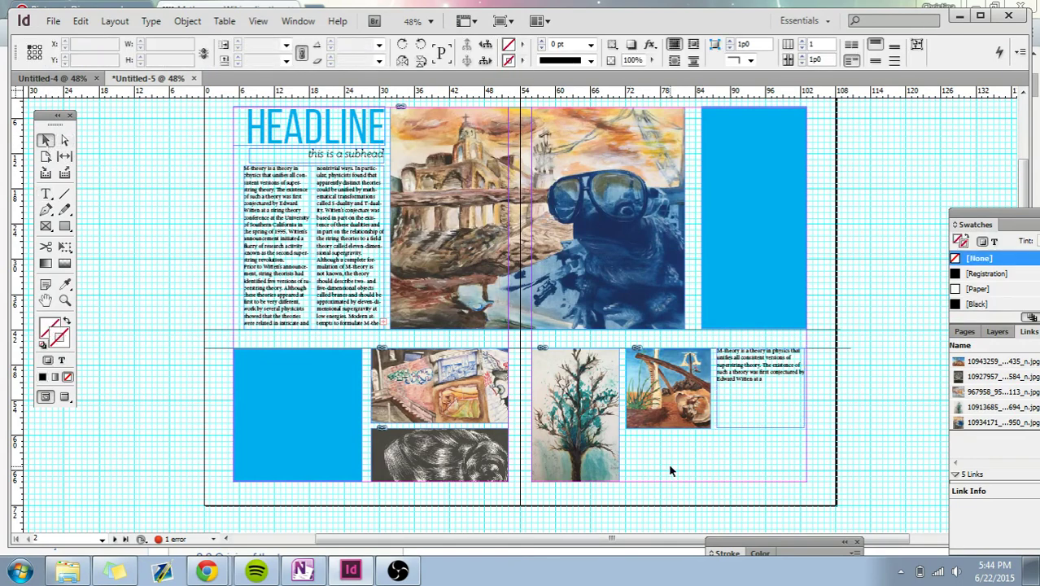
{"action": "key", "text": "w"}
Step: Place the caption text below the small picture and delete the leftover text frame
{"action": "left_click", "coordinate": [760, 474]}
{"action": "key", "text": "ctrl+v"}
{"action": "left_click_drag", "start_coordinate": [516, 304], "coordinate": [669, 453]}
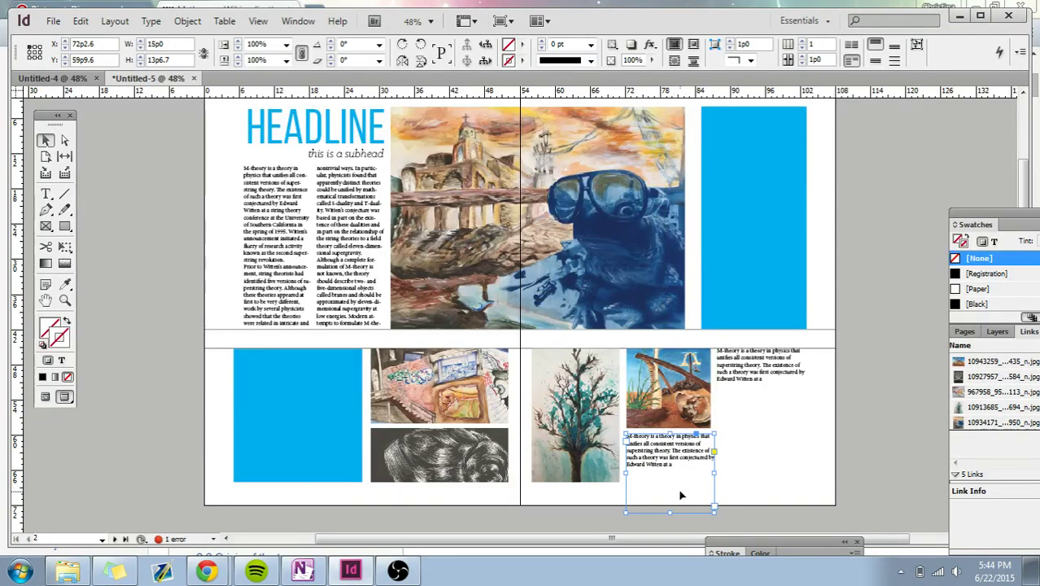
{"action": "left_click", "coordinate": [780, 483]}
{"action": "key", "text": "w"}
{"action": "key", "text": "w"}
{"action": "key", "text": "w"}
{"action": "left_click", "coordinate": [774, 398]}
{"action": "key", "text": "Delete"}
{"action": "key", "text": "w"}
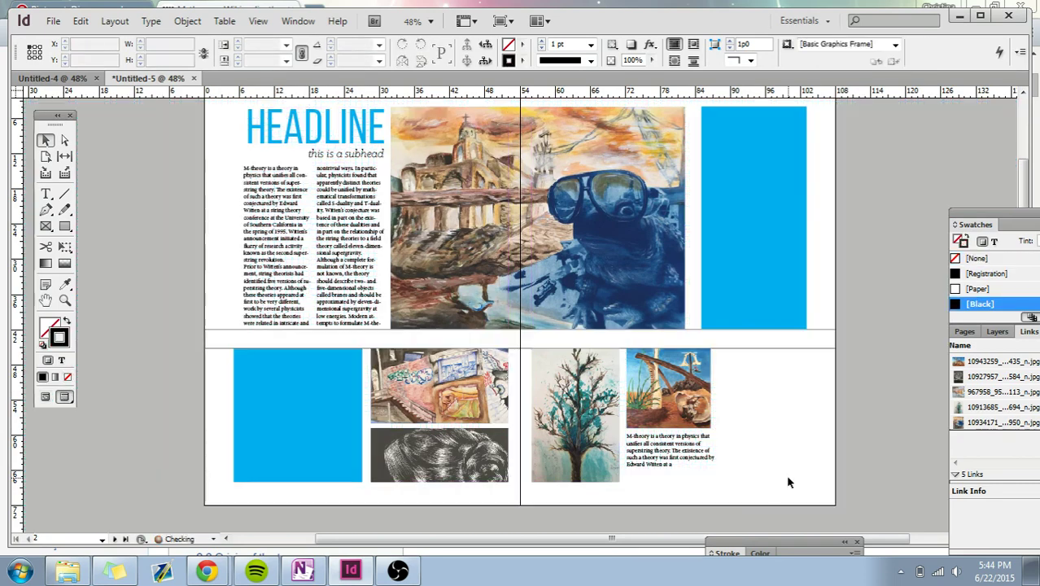
Step: Shorten the caption frame below the picture to fit its text
{"action": "scroll", "coordinate": [760, 473], "scroll_direction": "up", "scroll_amount": 1}
{"action": "scroll", "coordinate": [723, 440], "scroll_direction": "down", "scroll_amount": 2}
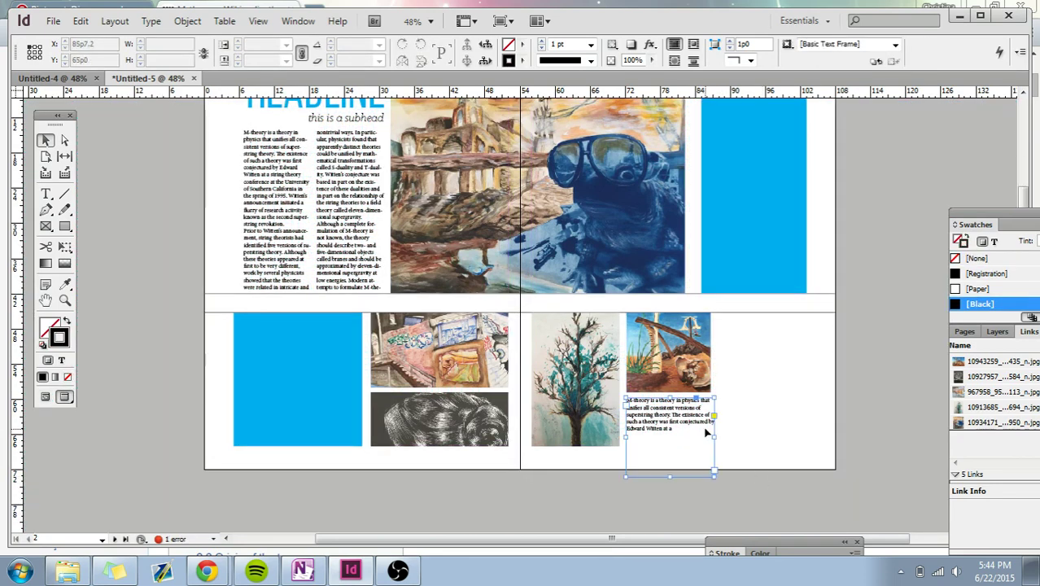
{"action": "left_click", "coordinate": [707, 433]}
{"action": "left_click_drag", "start_coordinate": [672, 475], "coordinate": [675, 450]}
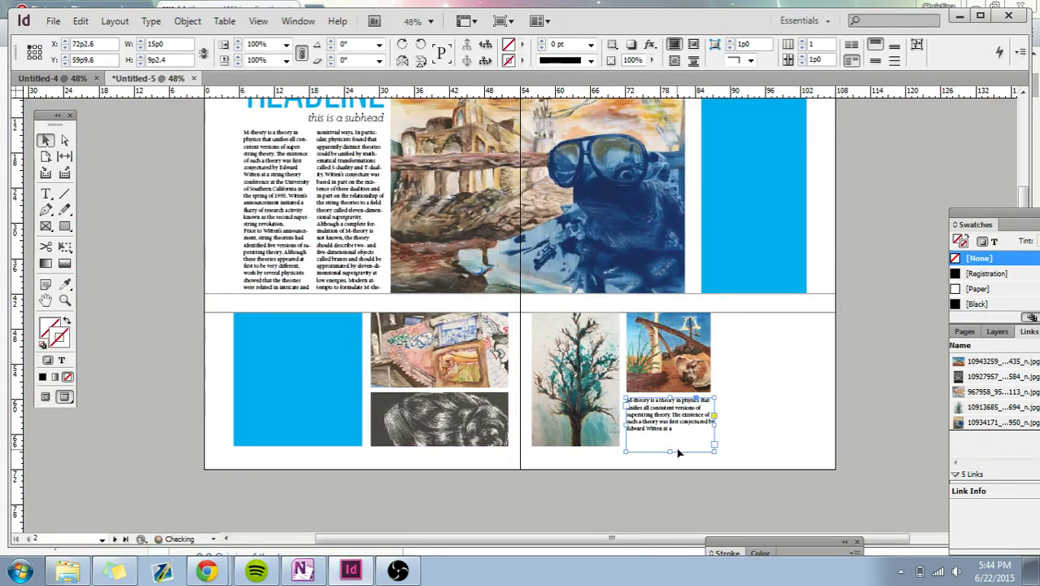
{"action": "left_click", "coordinate": [684, 472]}
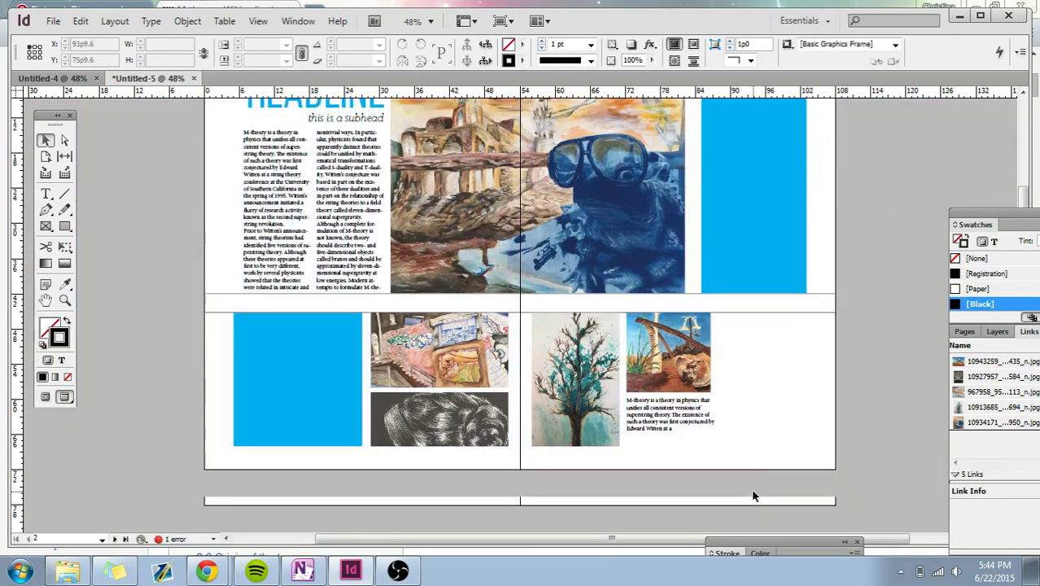
{"action": "scroll", "coordinate": [751, 489], "scroll_direction": "up", "scroll_amount": 3}
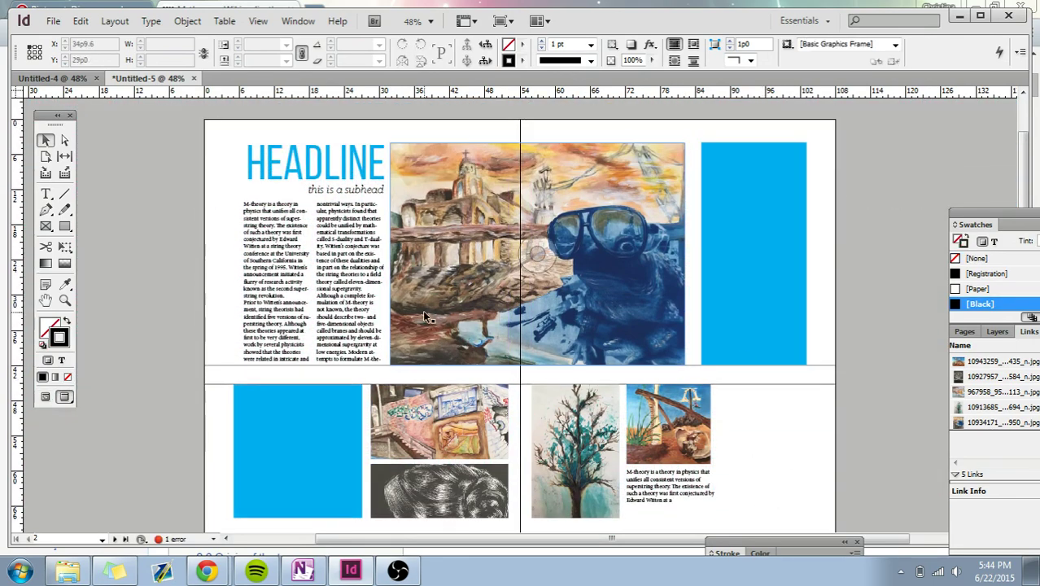
{"action": "scroll", "coordinate": [482, 363], "scroll_direction": "down", "scroll_amount": 1}
{"action": "key", "text": "ctrl+minus"}
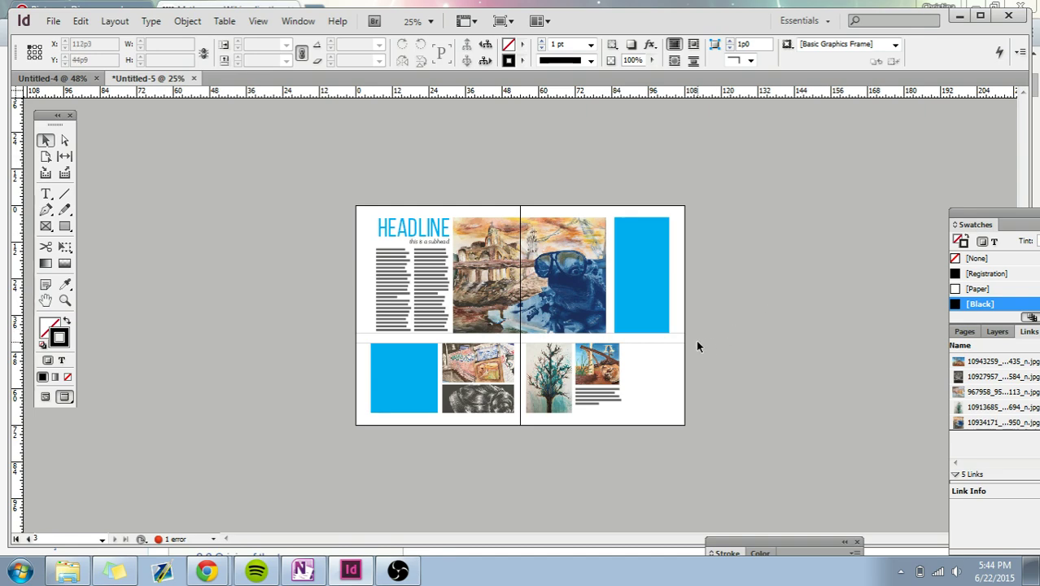
{"action": "key", "text": "ctrl+equal"}
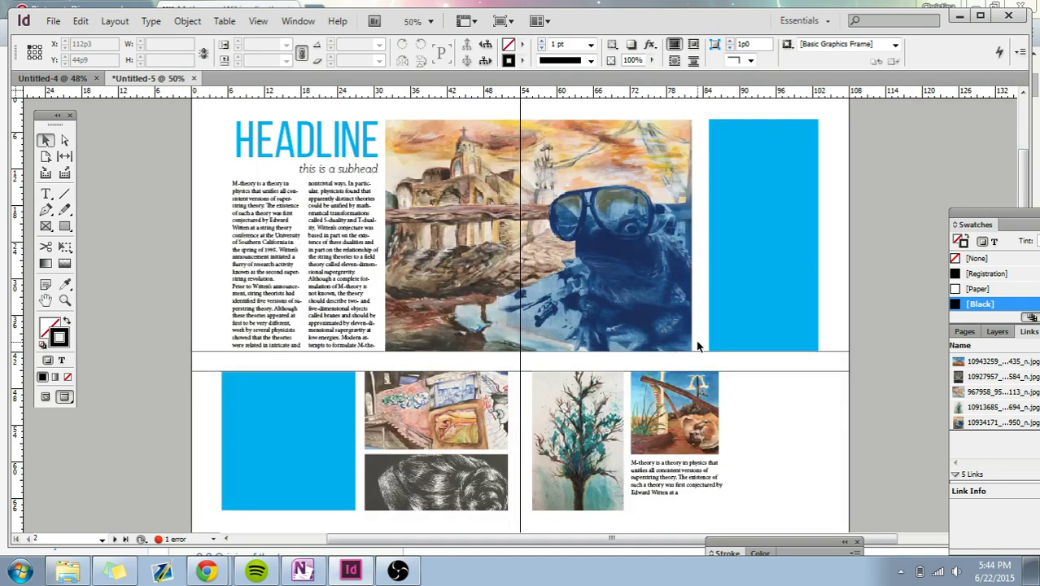
{"action": "key", "text": "ctrl+minus"}
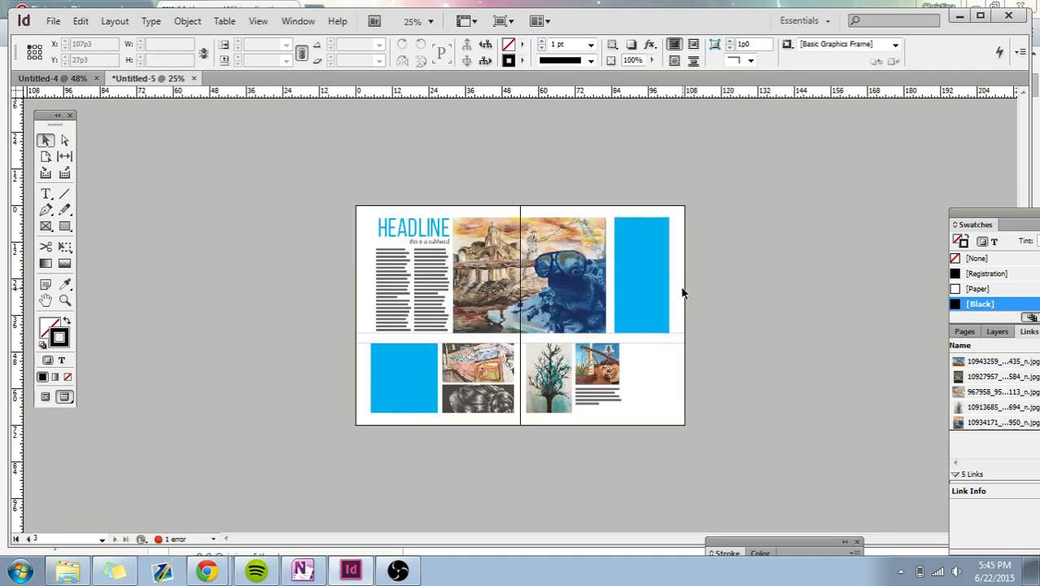
{"action": "key", "text": "ctrl+equal"}
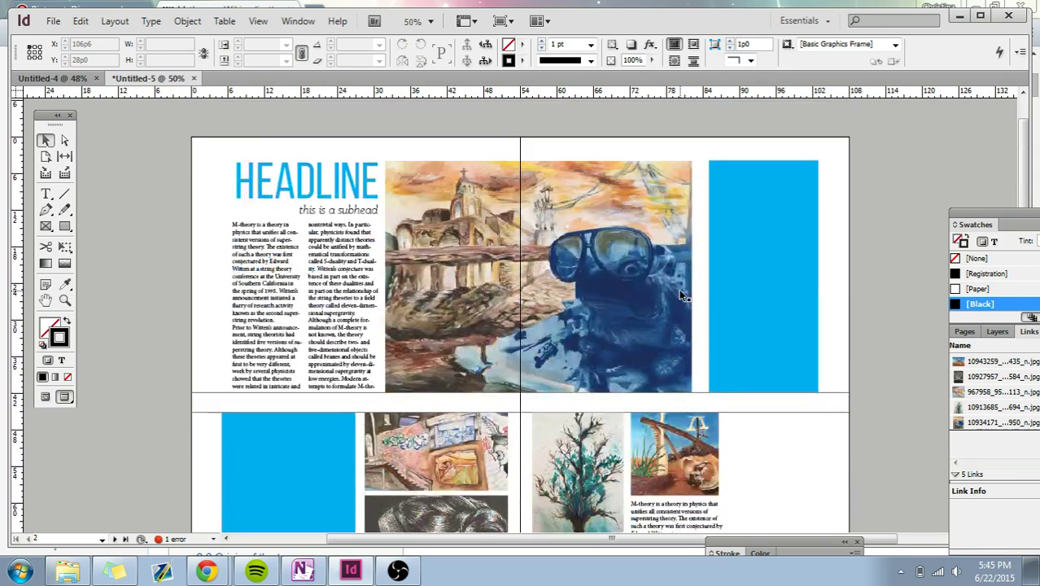
{"action": "scroll", "coordinate": [681, 291], "scroll_direction": "down", "scroll_amount": 1}
{"action": "scroll", "coordinate": [680, 295], "scroll_direction": "down", "scroll_amount": 1}
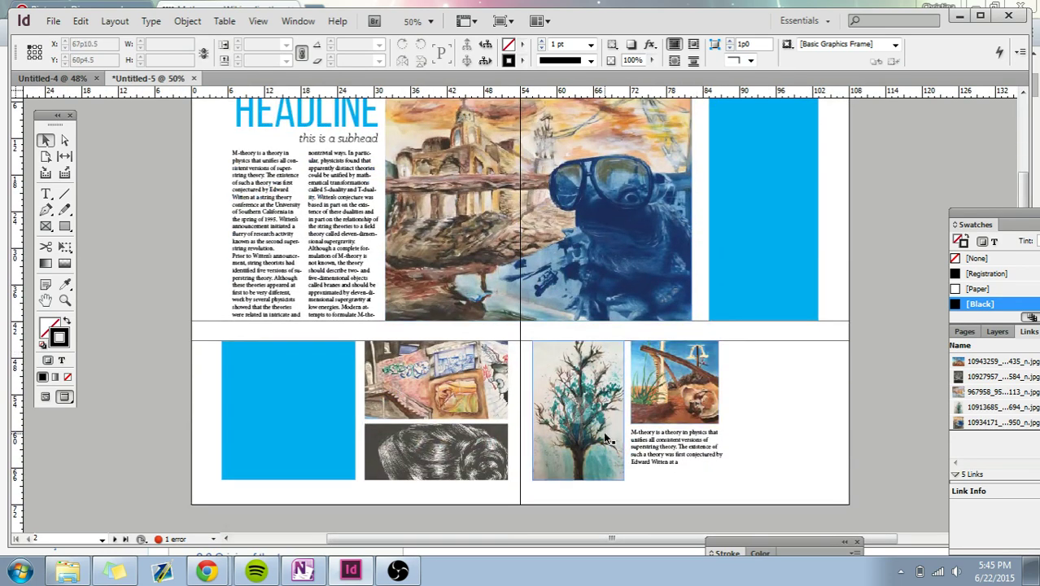
{"action": "scroll", "coordinate": [814, 509], "scroll_direction": "up", "scroll_amount": 1}
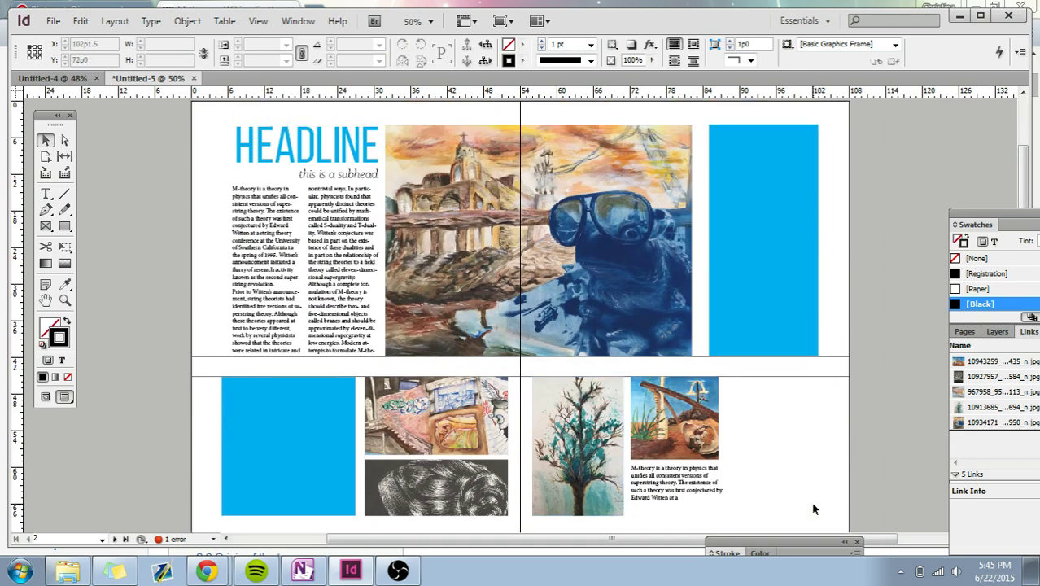
Step: Bring OneNote's SUMMARY page to the front and highlight the Indesign general design steps list
{"action": "left_click", "coordinate": [302, 571]}
{"action": "left_click", "coordinate": [758, 310]}
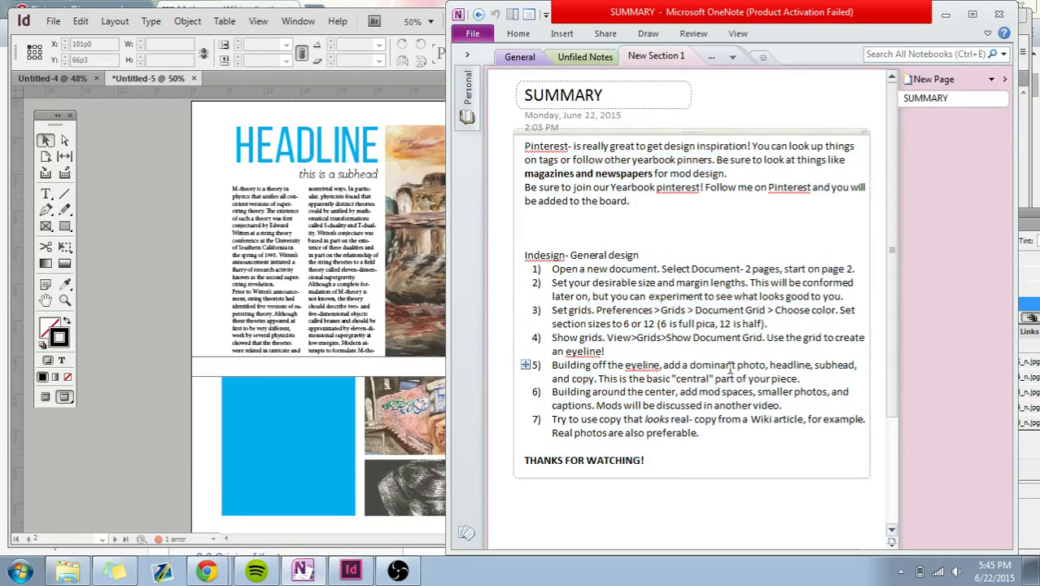
{"action": "left_click", "coordinate": [715, 213]}
{"action": "left_click", "coordinate": [655, 257]}
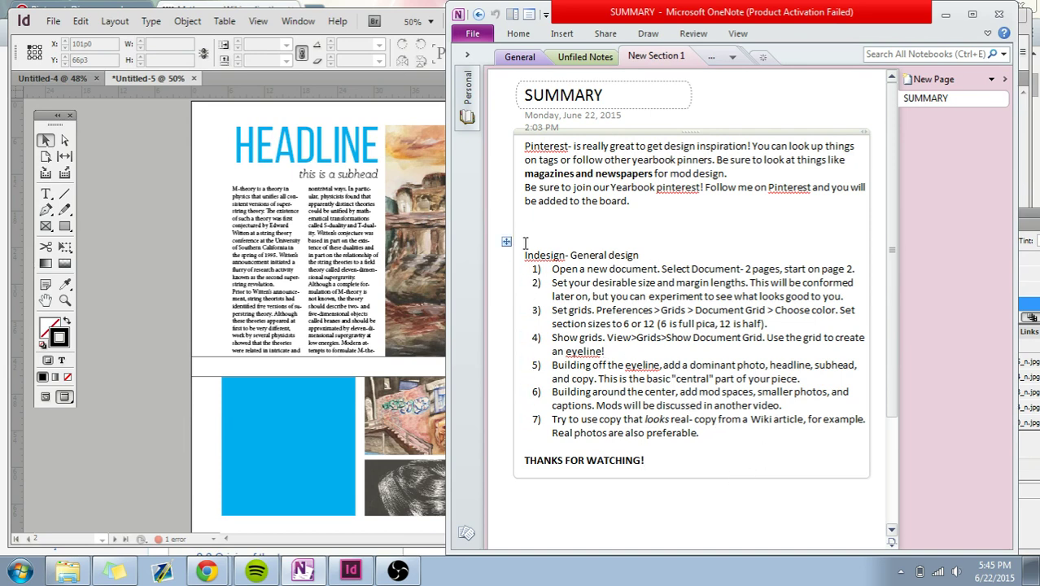
{"action": "left_click_drag", "start_coordinate": [698, 433], "coordinate": [512, 256]}
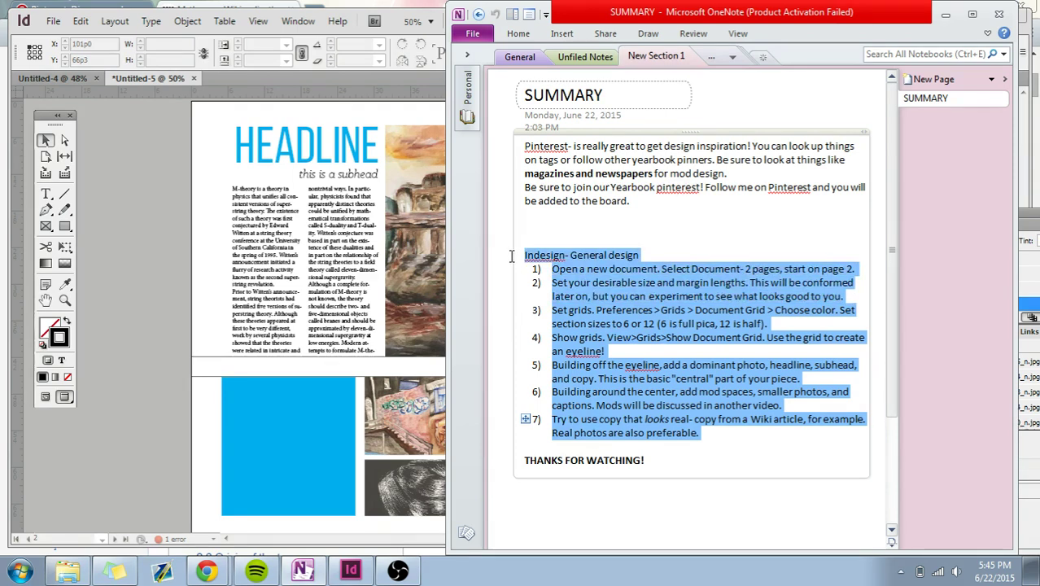
{"action": "left_click", "coordinate": [718, 460]}
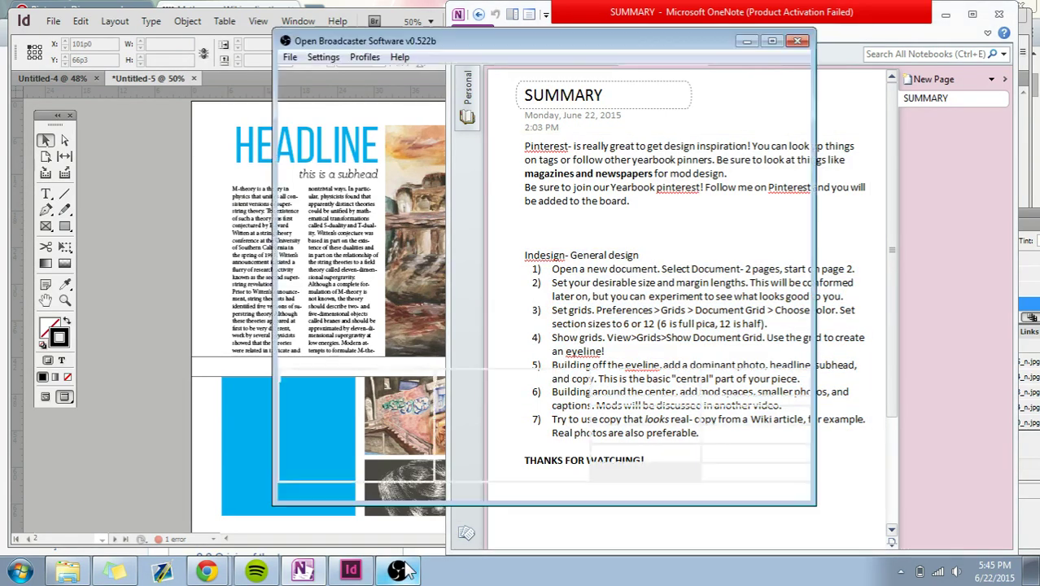